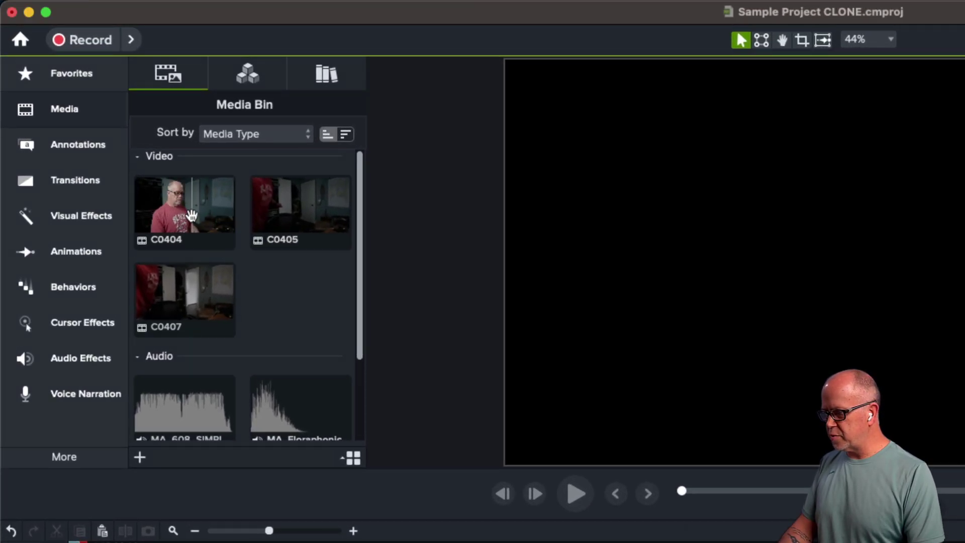
Look through the video clips and audio files available in the media bin.
{"action": "left_click", "coordinate": [154, 182]}
{"action": "left_click", "coordinate": [276, 207]}
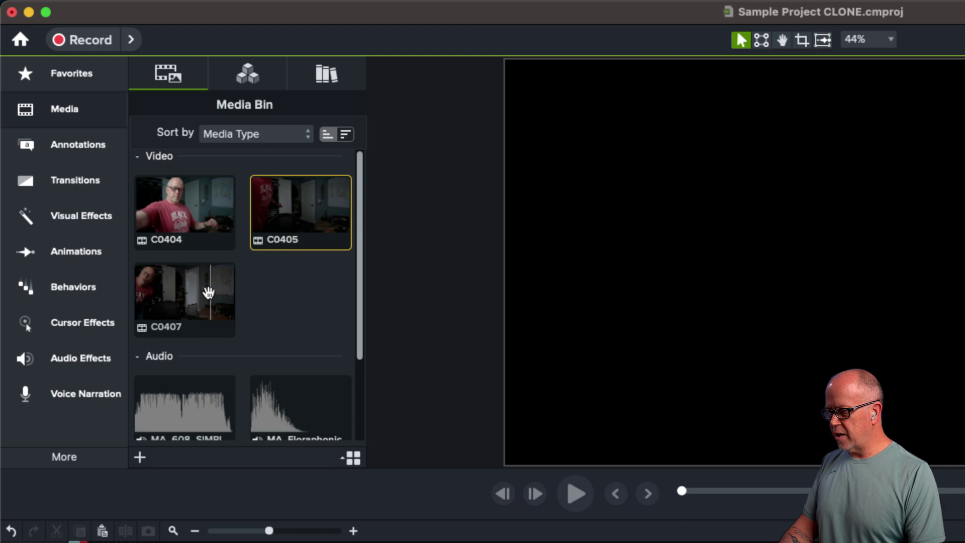
{"action": "left_click", "coordinate": [189, 297]}
{"action": "scroll", "coordinate": [246, 343], "scroll_direction": "down", "scroll_amount": 5}
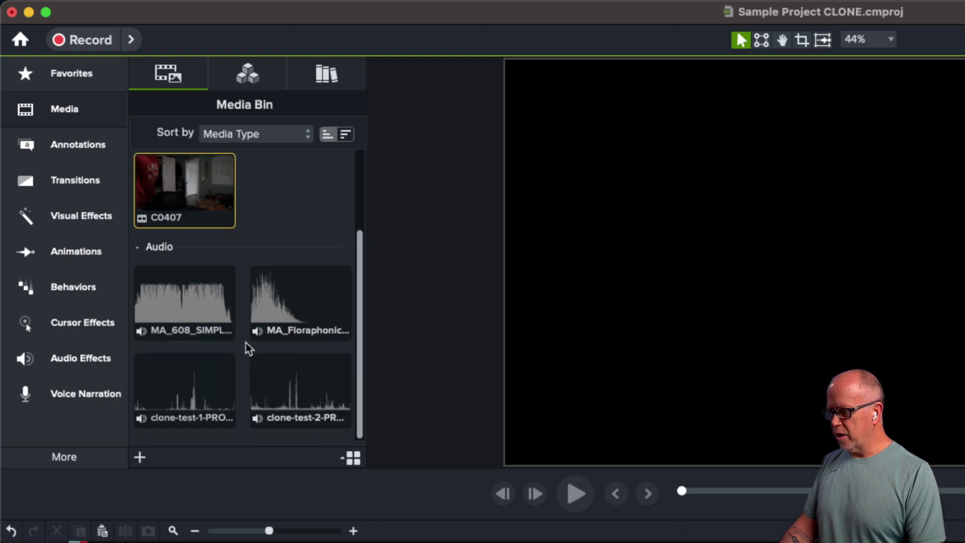
{"action": "left_click", "coordinate": [278, 299]}
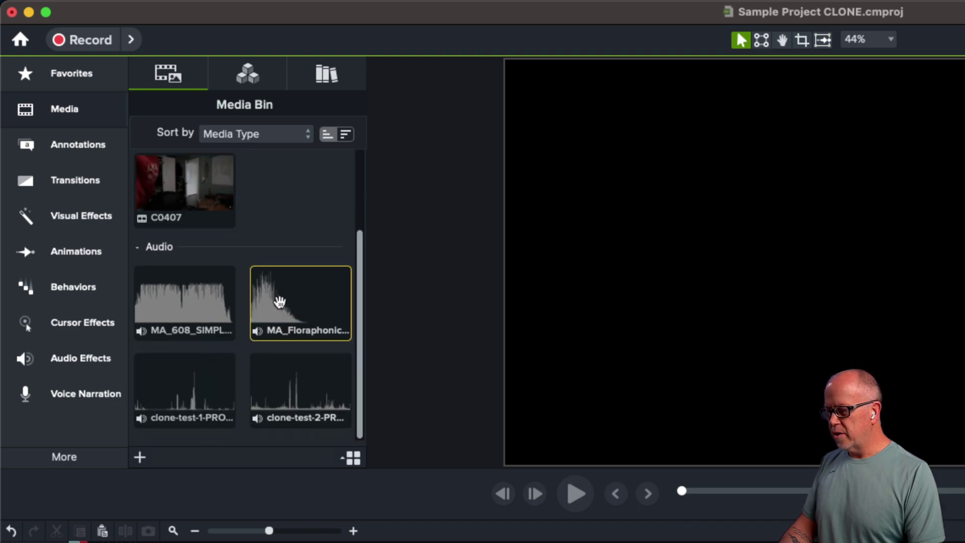
{"action": "left_click", "coordinate": [284, 382]}
{"action": "left_click", "coordinate": [200, 374]}
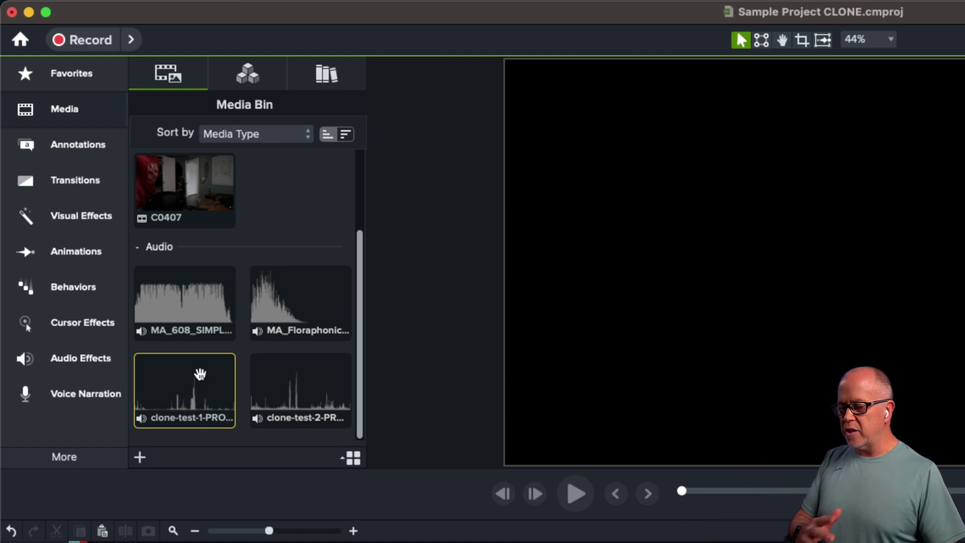
{"action": "left_click", "coordinate": [185, 294]}
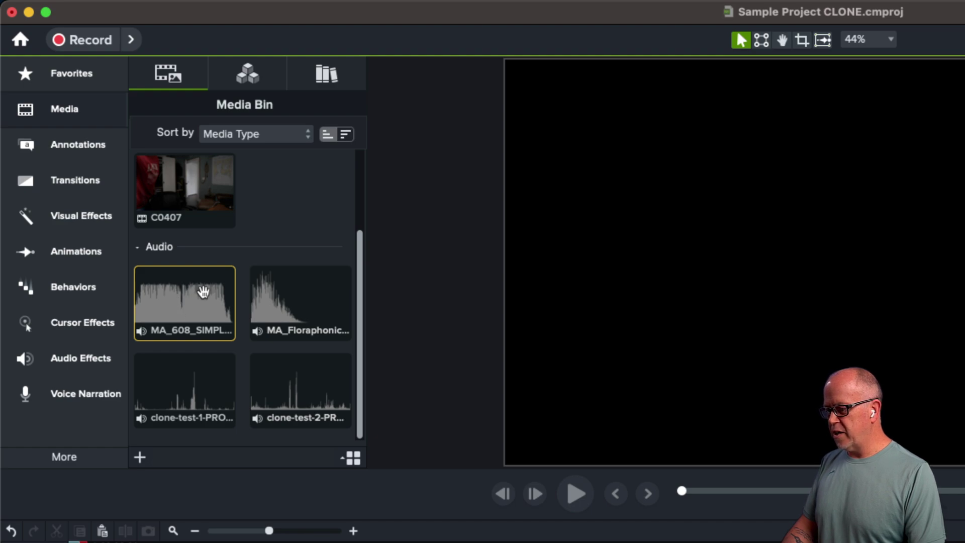
{"action": "scroll", "coordinate": [253, 305], "scroll_direction": "up", "scroll_amount": 3}
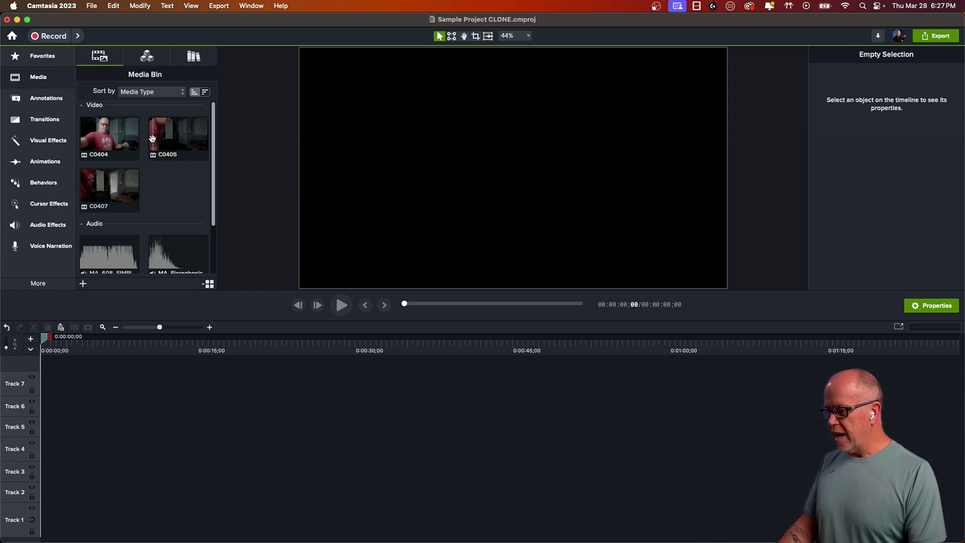
Place video C0404 on Track 6 and video C0405 on Track 4 of the timeline.
{"action": "left_click", "coordinate": [114, 138]}
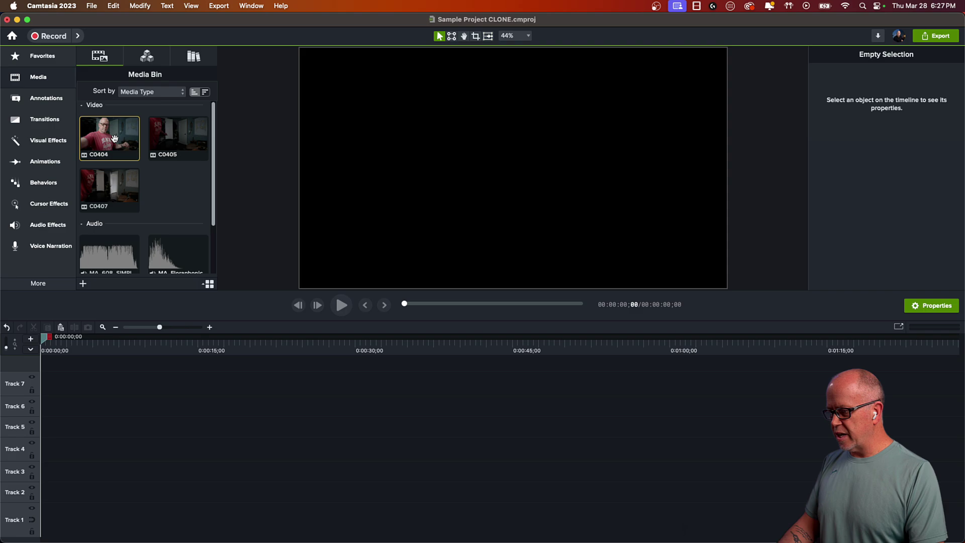
{"action": "left_click_drag", "start_coordinate": [115, 139], "coordinate": [94, 433]}
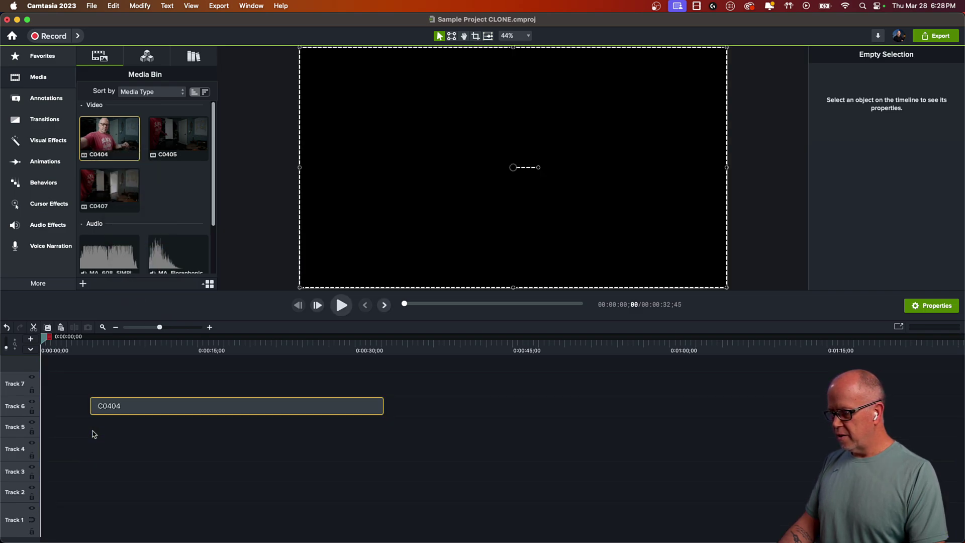
{"action": "left_click_drag", "start_coordinate": [178, 136], "coordinate": [182, 474]}
Preview both clips and test C0404 over the end of C0405, finally placing C0404 near the start of the timeline.
{"action": "left_click", "coordinate": [100, 342]}
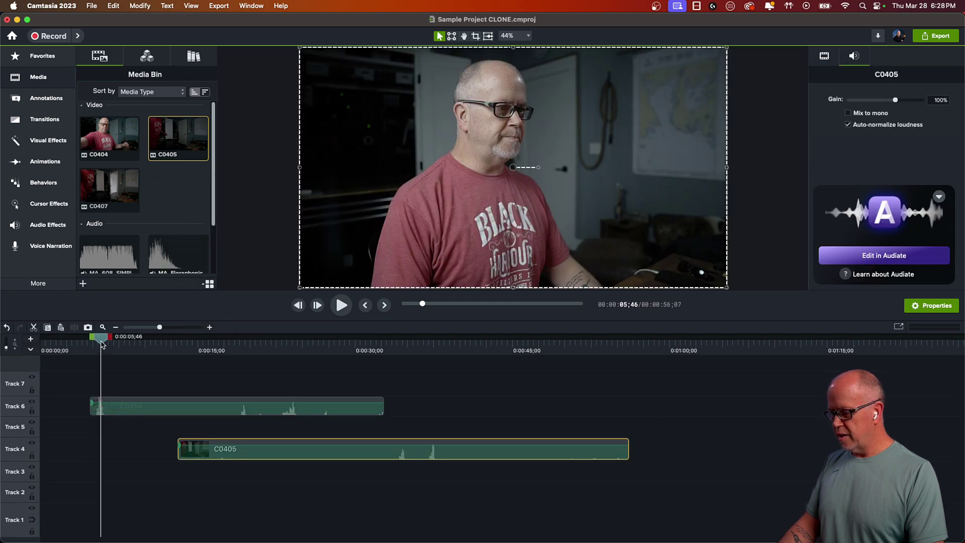
{"action": "left_click_drag", "start_coordinate": [102, 344], "coordinate": [512, 405]}
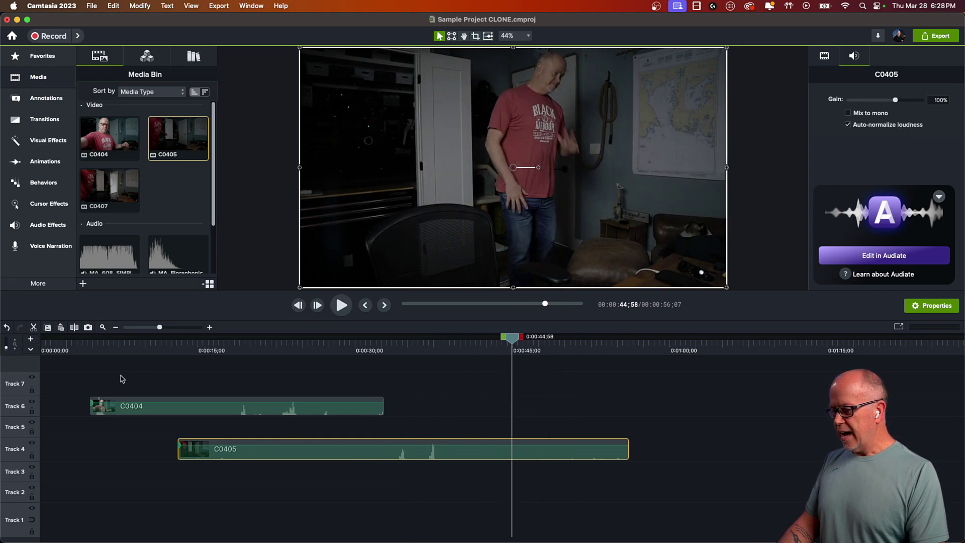
{"action": "left_click_drag", "start_coordinate": [516, 341], "coordinate": [541, 355]}
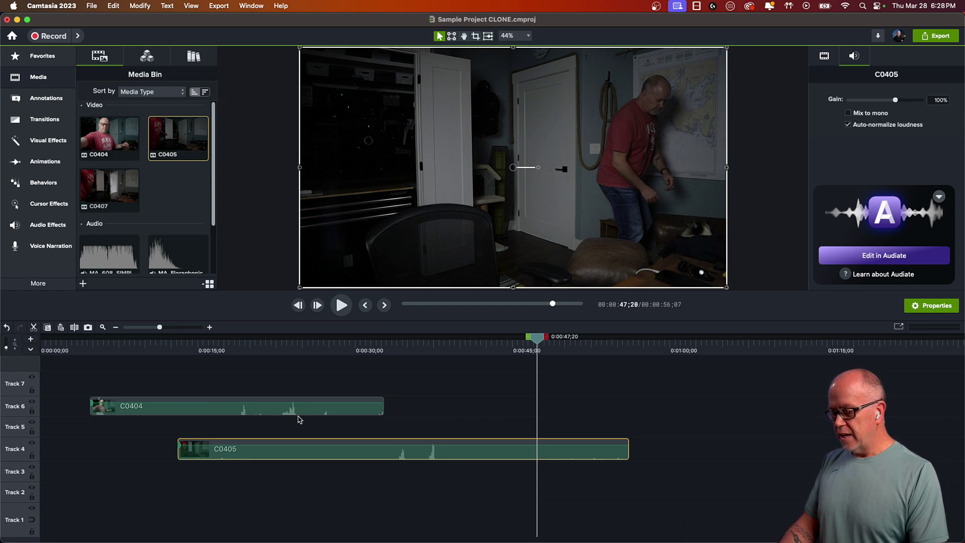
{"action": "left_click_drag", "start_coordinate": [300, 415], "coordinate": [545, 415]}
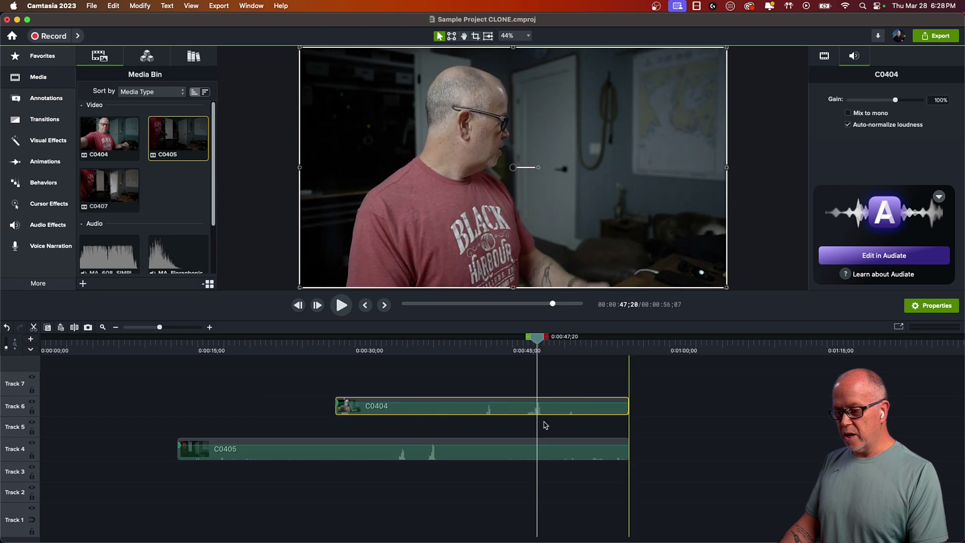
{"action": "left_click_drag", "start_coordinate": [438, 418], "coordinate": [268, 422]}
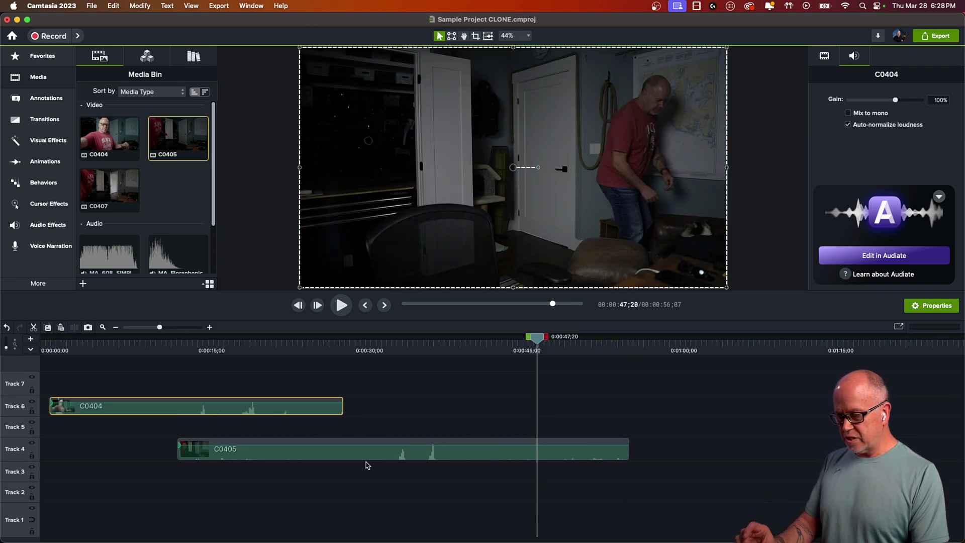
Add clone-test-1-PROCESSED on Track 5 below C0404 and clone-test-2-PROCESSED on Track 3 below C0405.
{"action": "left_click", "coordinate": [173, 193]}
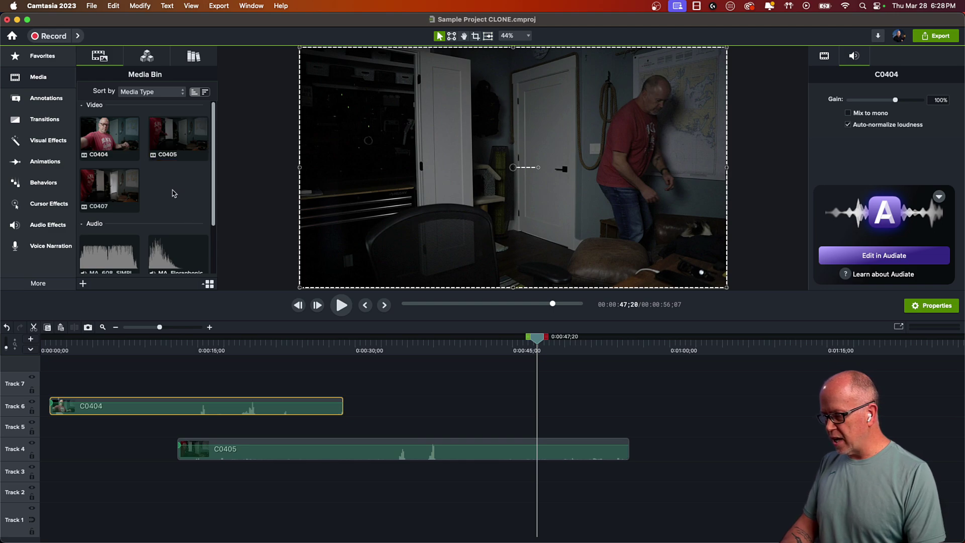
{"action": "scroll", "coordinate": [173, 194], "scroll_direction": "down", "scroll_amount": 3}
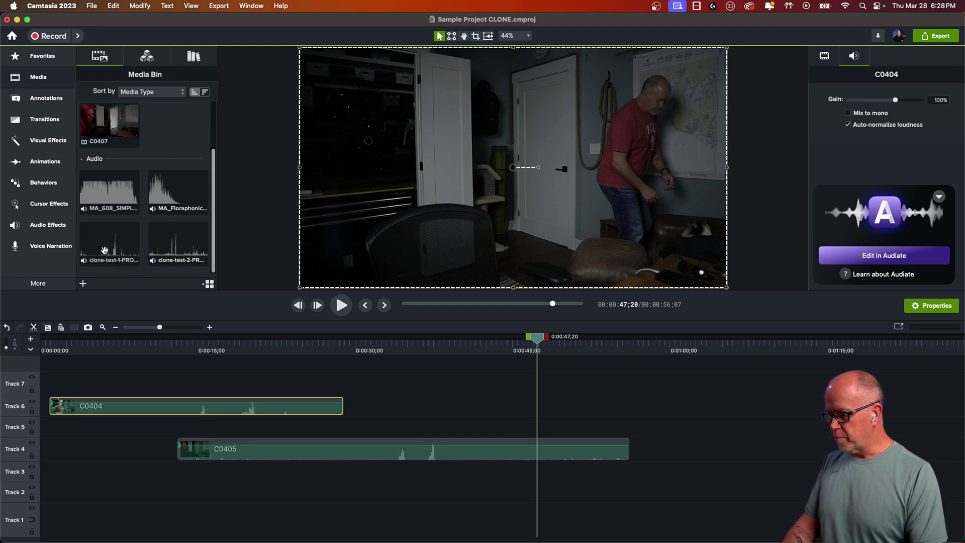
{"action": "mouse_move", "coordinate": [107, 247]}
{"action": "left_mouse_down"}
{"action": "mouse_move", "coordinate": [183, 338]}
{"action": "mouse_move", "coordinate": [284, 400]}
{"action": "mouse_move", "coordinate": [143, 460]}
{"action": "mouse_move", "coordinate": [62, 452]}
{"action": "left_mouse_up"}
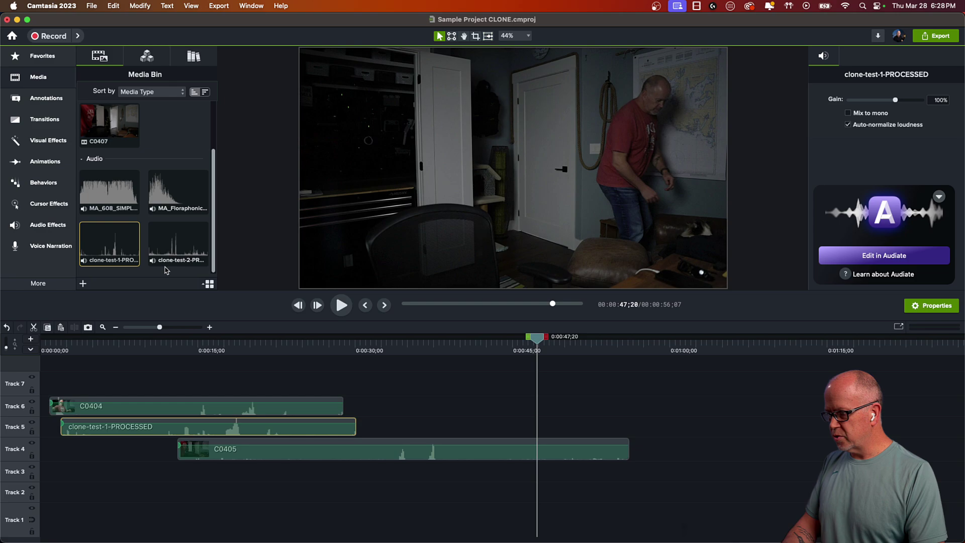
{"action": "mouse_move", "coordinate": [173, 243]}
{"action": "left_mouse_down"}
{"action": "mouse_move", "coordinate": [209, 276]}
{"action": "mouse_move", "coordinate": [269, 409]}
{"action": "mouse_move", "coordinate": [276, 518]}
{"action": "mouse_move", "coordinate": [181, 499]}
{"action": "left_mouse_up"}
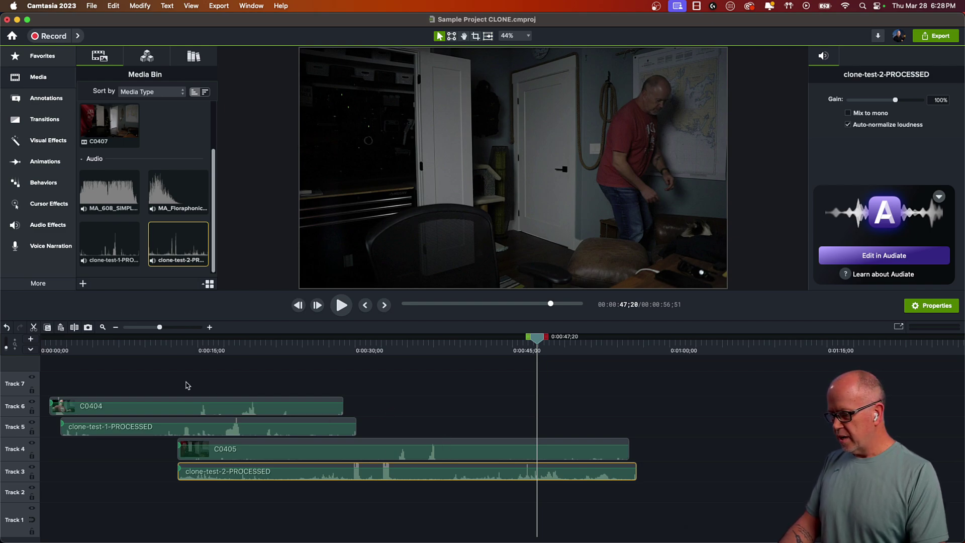
Shift C0405 and clone-test-2-PROCESSED together about 10 seconds later on the timeline.
{"action": "left_click", "coordinate": [206, 407]}
{"action": "left_click", "coordinate": [193, 428], "text": "shift"}
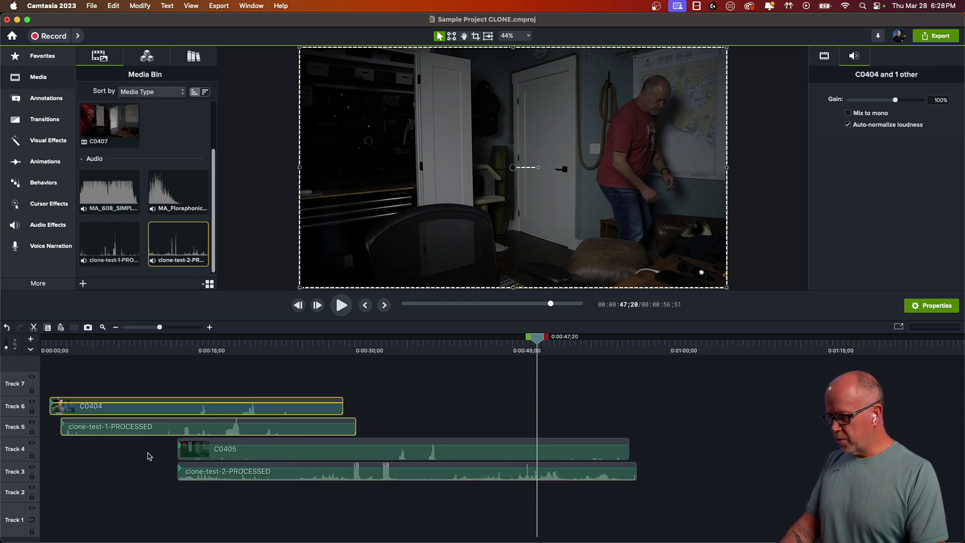
{"action": "mouse_move", "coordinate": [157, 452]}
{"action": "left_mouse_down"}
{"action": "mouse_move", "coordinate": [209, 476]}
{"action": "mouse_move", "coordinate": [317, 472]}
{"action": "left_mouse_up"}
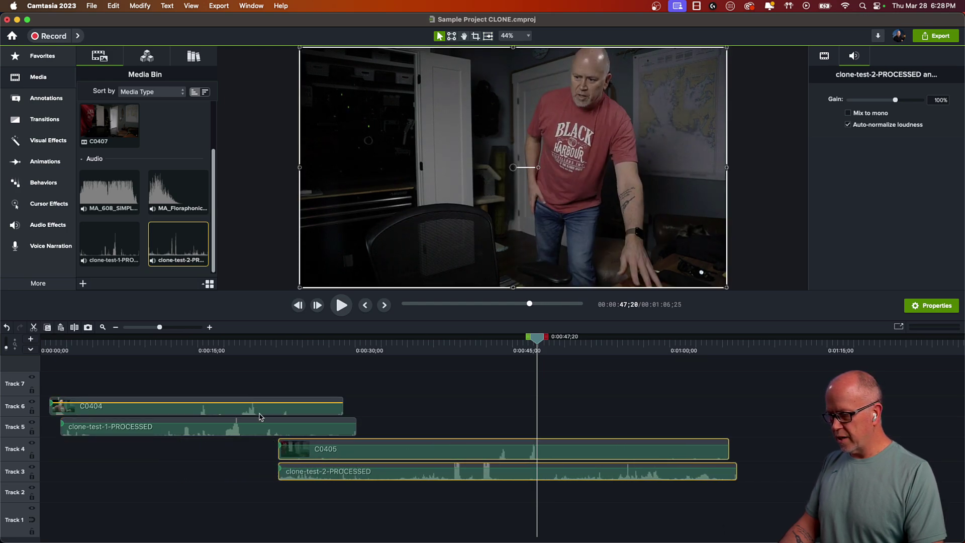
Line up the waveform of clone-test-1-PROCESSED with the C0404 camera audio, fine-tuning the match around 15 seconds.
{"action": "left_click", "coordinate": [197, 349]}
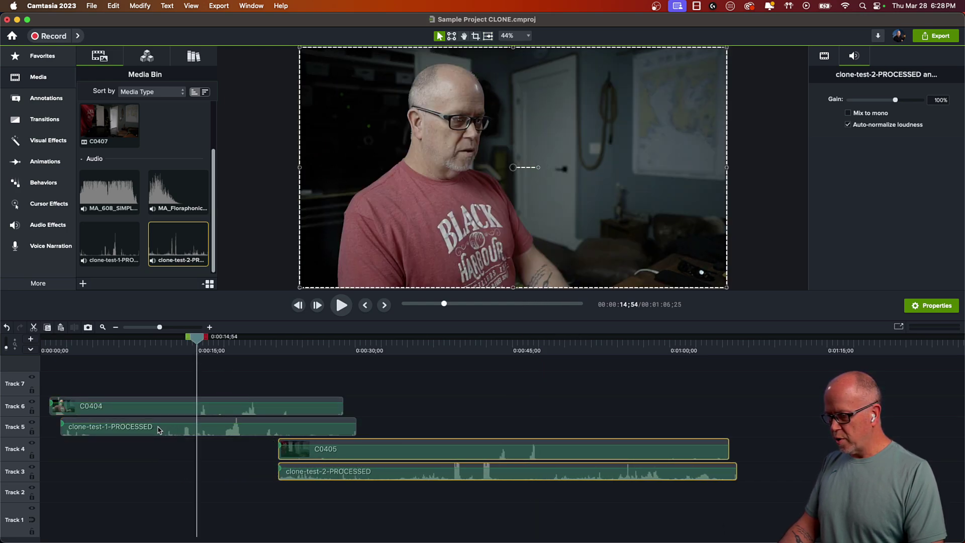
{"action": "left_click_drag", "start_coordinate": [155, 432], "coordinate": [172, 433]}
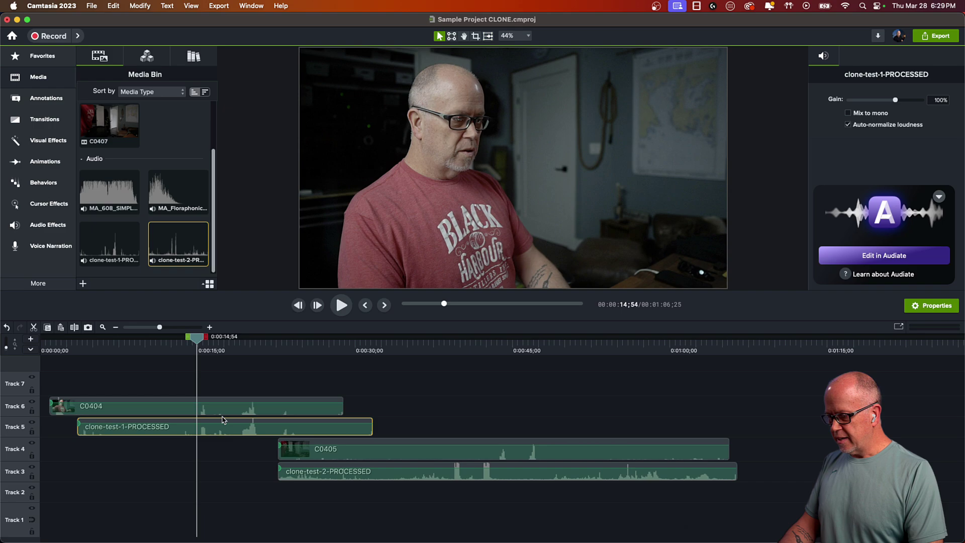
{"action": "mouse_move", "coordinate": [196, 338]}
{"action": "left_mouse_down"}
{"action": "mouse_move", "coordinate": [206, 340]}
{"action": "mouse_move", "coordinate": [168, 327]}
{"action": "mouse_move", "coordinate": [183, 328]}
{"action": "left_mouse_up"}
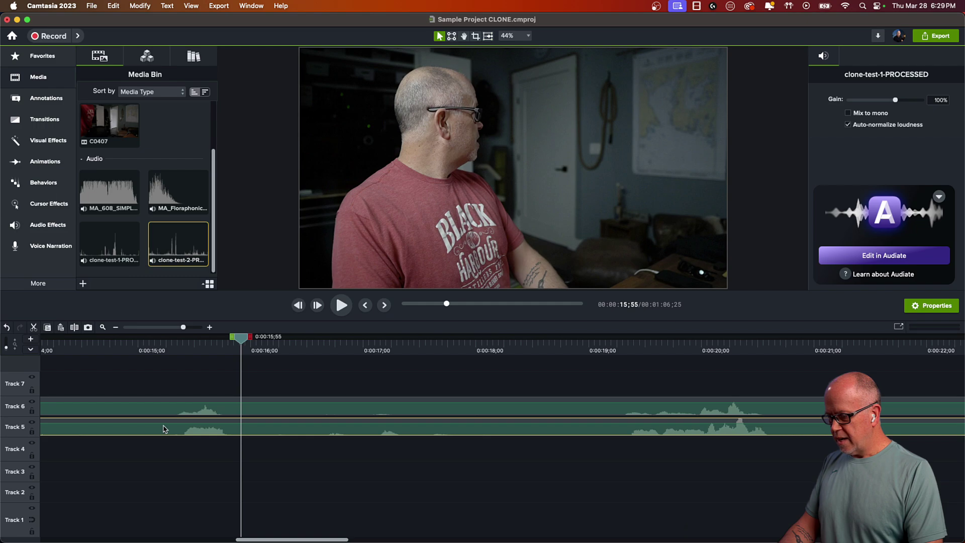
{"action": "left_click_drag", "start_coordinate": [163, 428], "coordinate": [157, 427]}
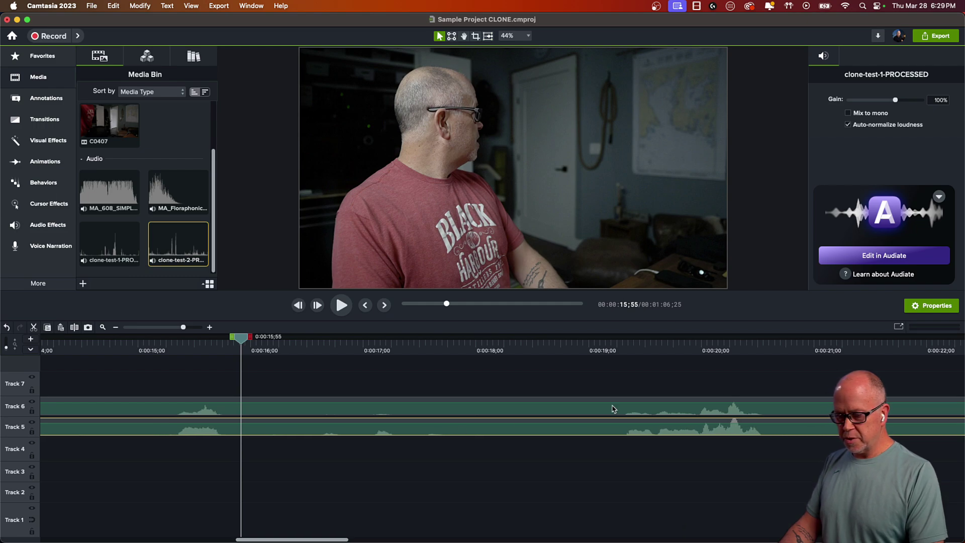
Play the speech around 19 and 15 seconds to check the sync between C0404 and its external audio.
{"action": "left_click", "coordinate": [613, 349]}
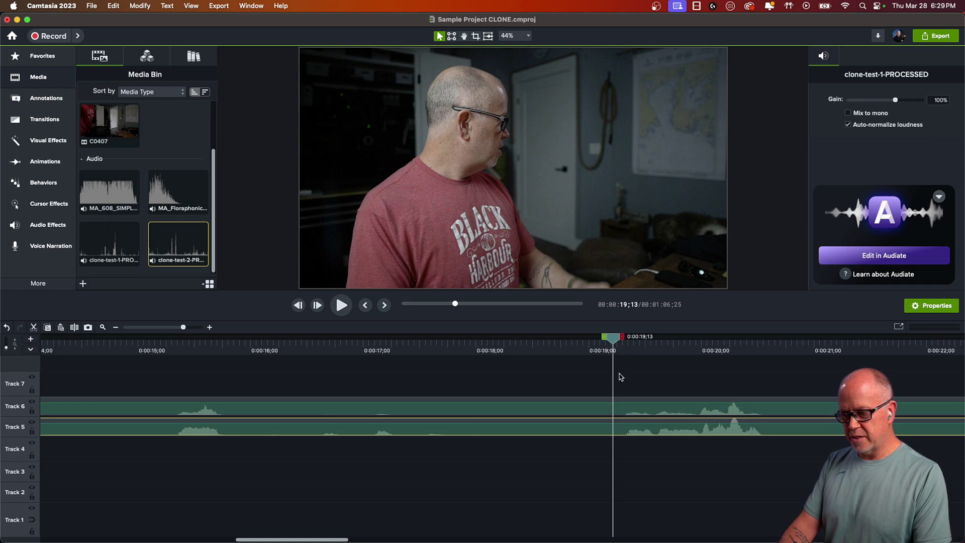
{"action": "key", "text": "space"}
{"action": "key", "text": "space"}
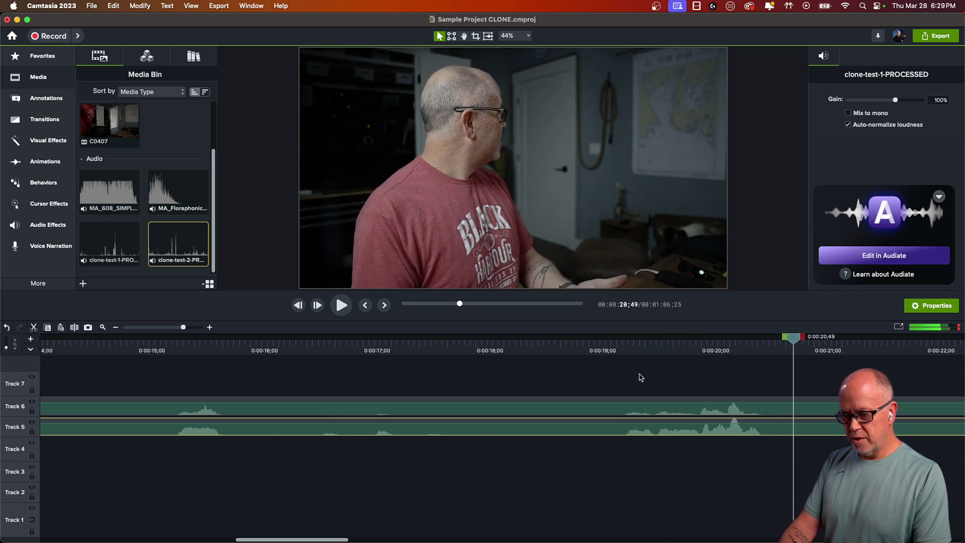
{"action": "left_click", "coordinate": [590, 346]}
{"action": "left_click", "coordinate": [149, 347]}
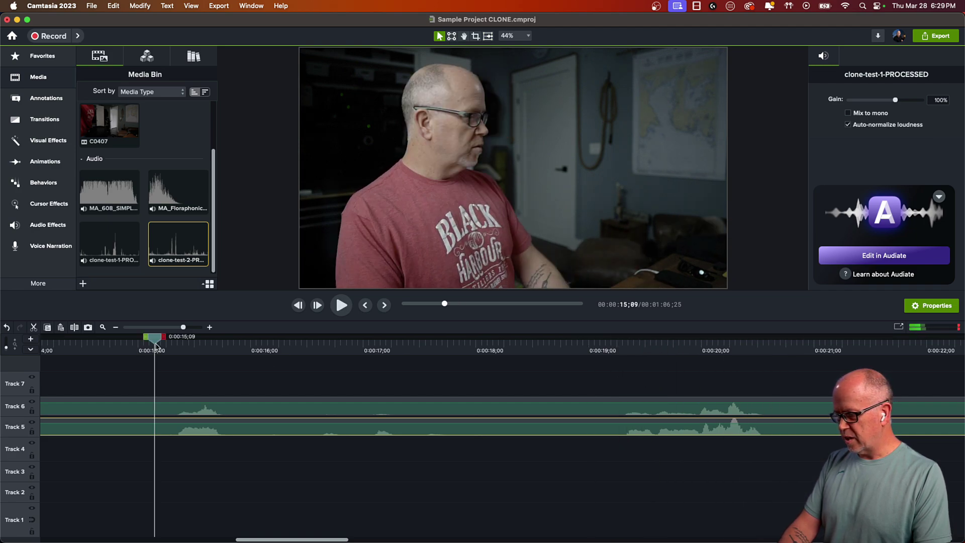
{"action": "key", "text": "space"}
{"action": "key", "text": "space"}
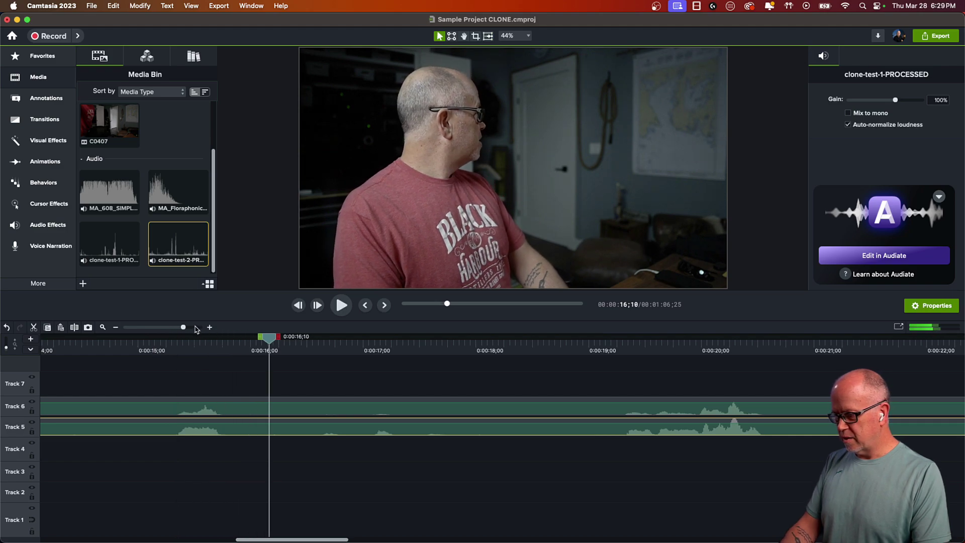
Trim the end of clone-test-1-PROCESSED to match the end of C0404.
{"action": "left_click_drag", "start_coordinate": [183, 327], "coordinate": [160, 327]}
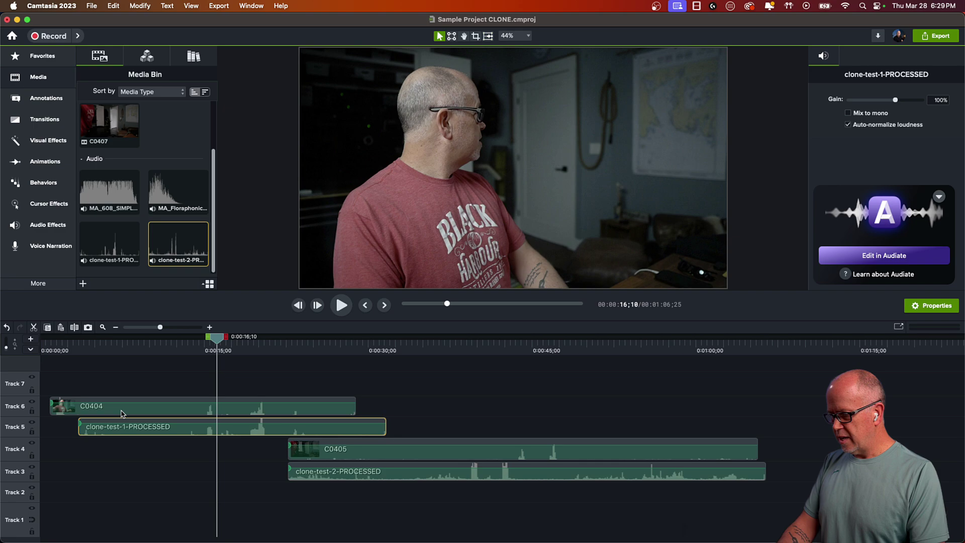
{"action": "left_click", "coordinate": [135, 380]}
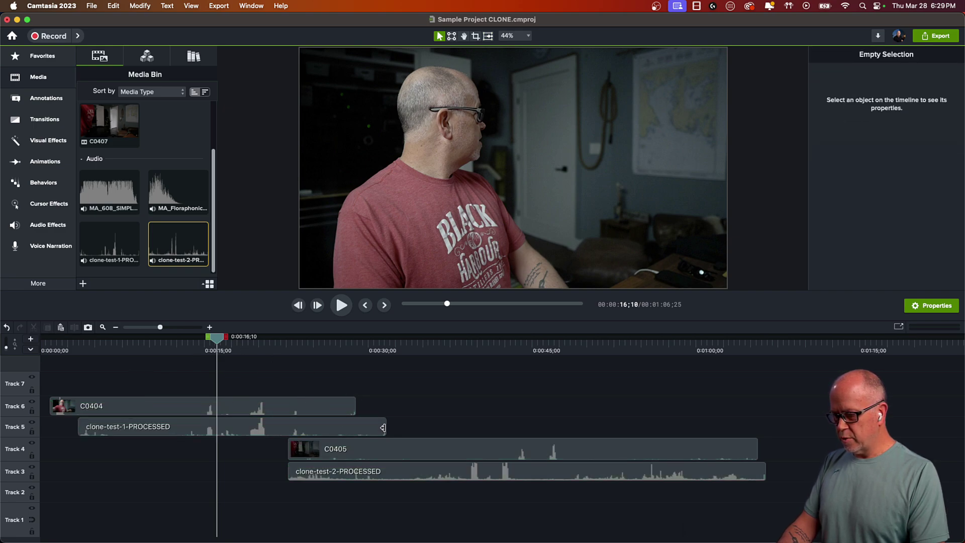
{"action": "left_click_drag", "start_coordinate": [383, 428], "coordinate": [355, 428]}
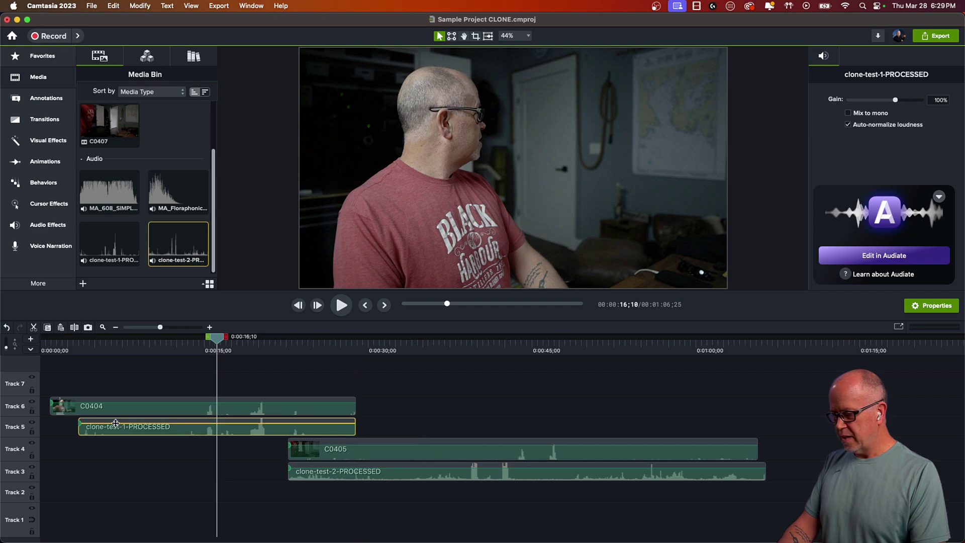
Split C0404 and clone-test-1-PROCESSED at 0:00:05;10 and delete the portions before the cut.
{"action": "left_click", "coordinate": [50, 347]}
{"action": "mouse_move", "coordinate": [50, 348]}
{"action": "left_mouse_down"}
{"action": "mouse_move", "coordinate": [93, 348]}
{"action": "mouse_move", "coordinate": [66, 353]}
{"action": "mouse_move", "coordinate": [112, 359]}
{"action": "mouse_move", "coordinate": [71, 364]}
{"action": "mouse_move", "coordinate": [99, 364]}
{"action": "mouse_move", "coordinate": [84, 437]}
{"action": "left_mouse_up"}
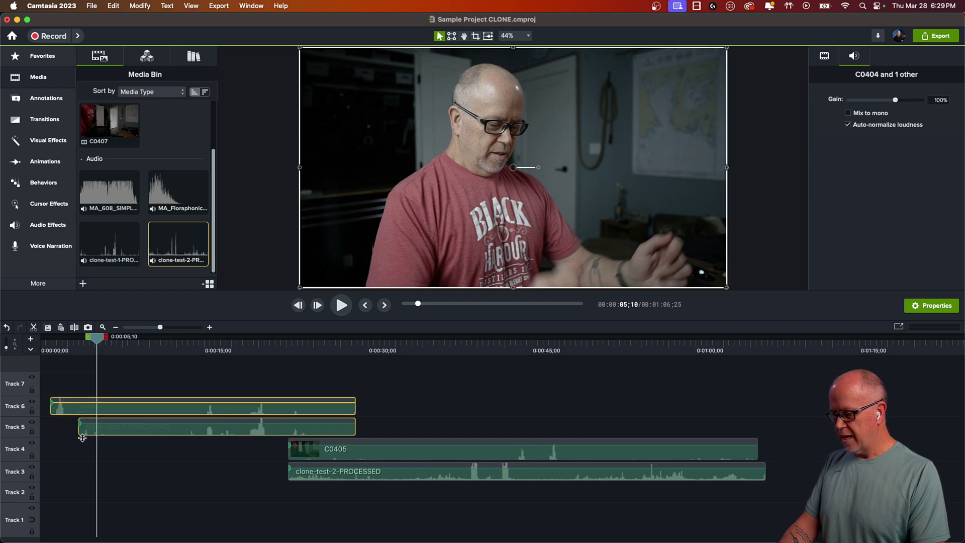
{"action": "key", "text": "s"}
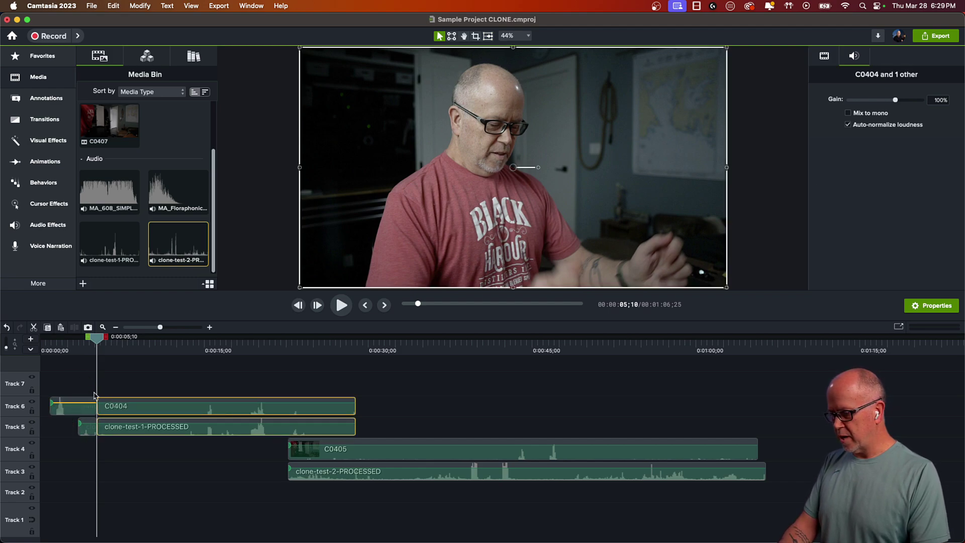
{"action": "left_click_drag", "start_coordinate": [73, 373], "coordinate": [76, 434]}
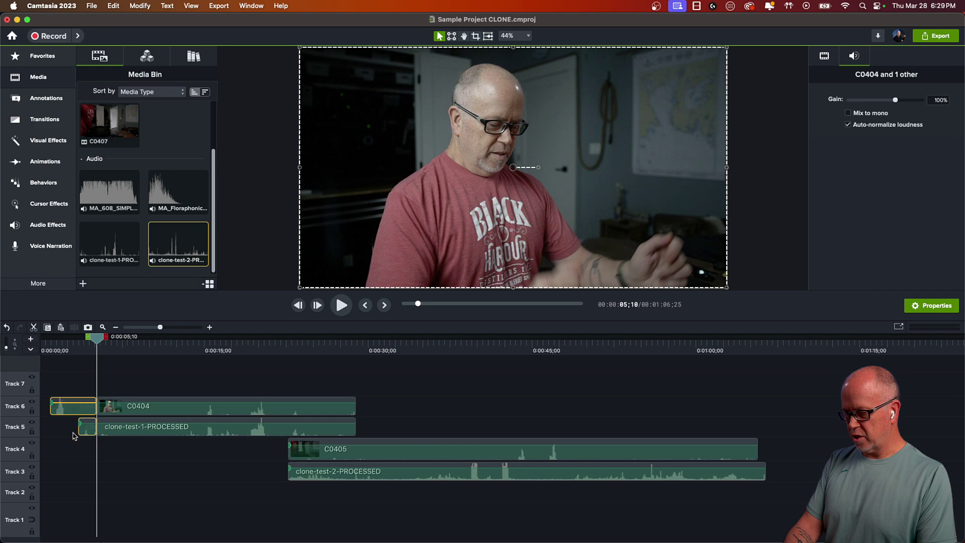
{"action": "key", "text": "Delete"}
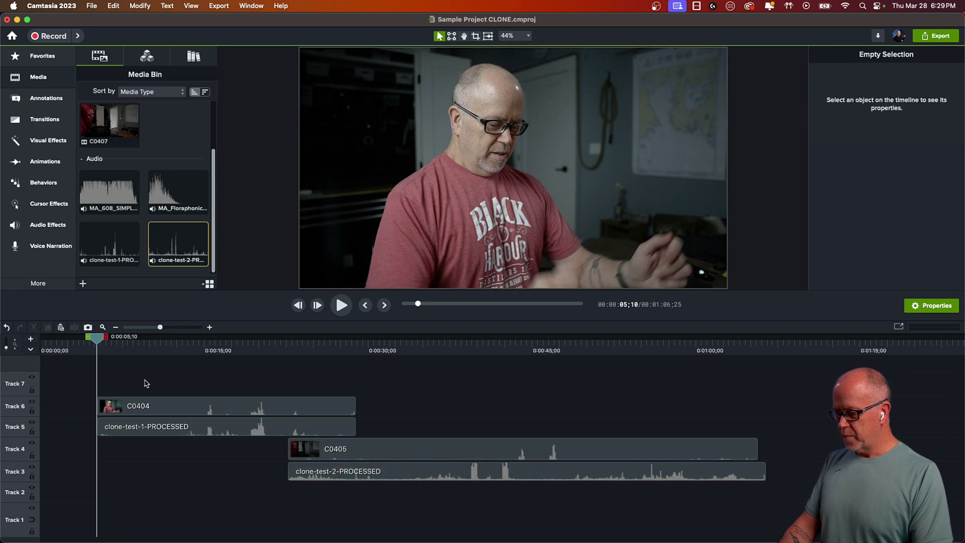
Silence the camera audio of the C0404 clip, keeping the clone-test-1-PROCESSED audio.
{"action": "mouse_move", "coordinate": [137, 380]}
{"action": "left_mouse_down"}
{"action": "mouse_move", "coordinate": [176, 421]}
{"action": "mouse_move", "coordinate": [178, 438]}
{"action": "mouse_move", "coordinate": [166, 390]}
{"action": "left_mouse_up"}
{"action": "left_click", "coordinate": [187, 411]}
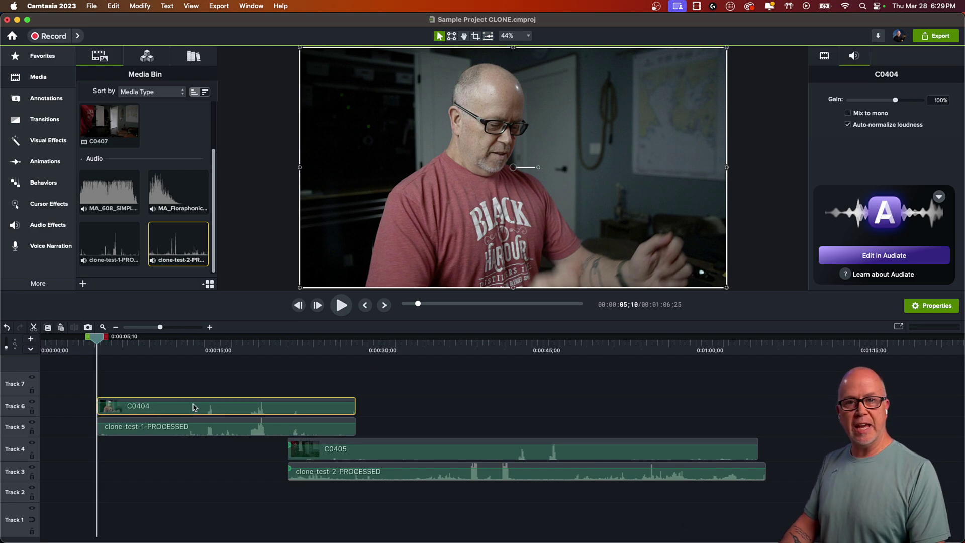
{"action": "left_click", "coordinate": [168, 432]}
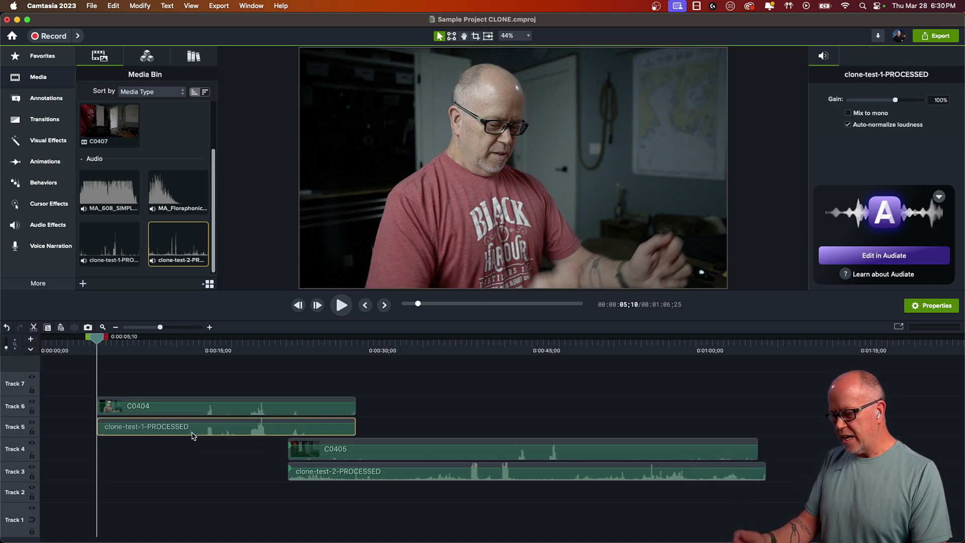
{"action": "left_click", "coordinate": [190, 411]}
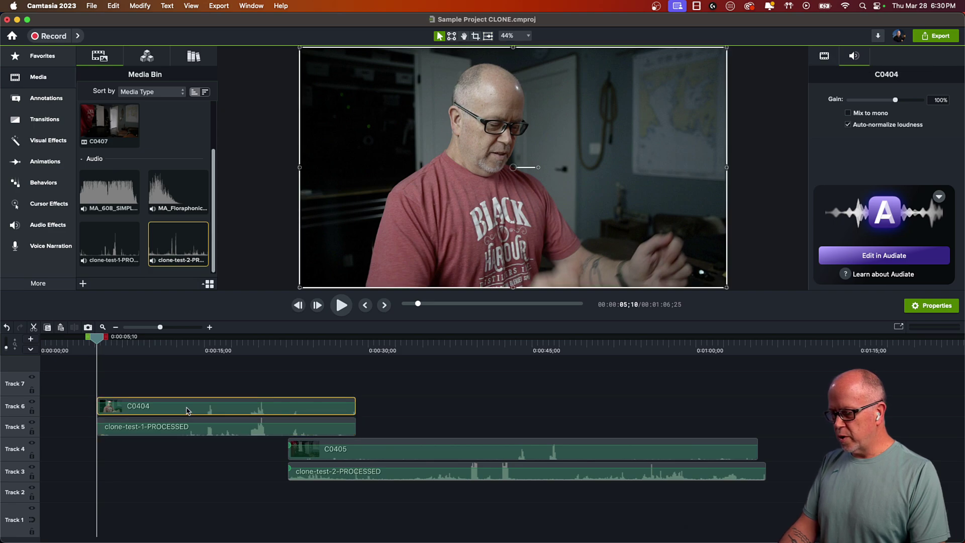
{"action": "right_click", "coordinate": [191, 411]}
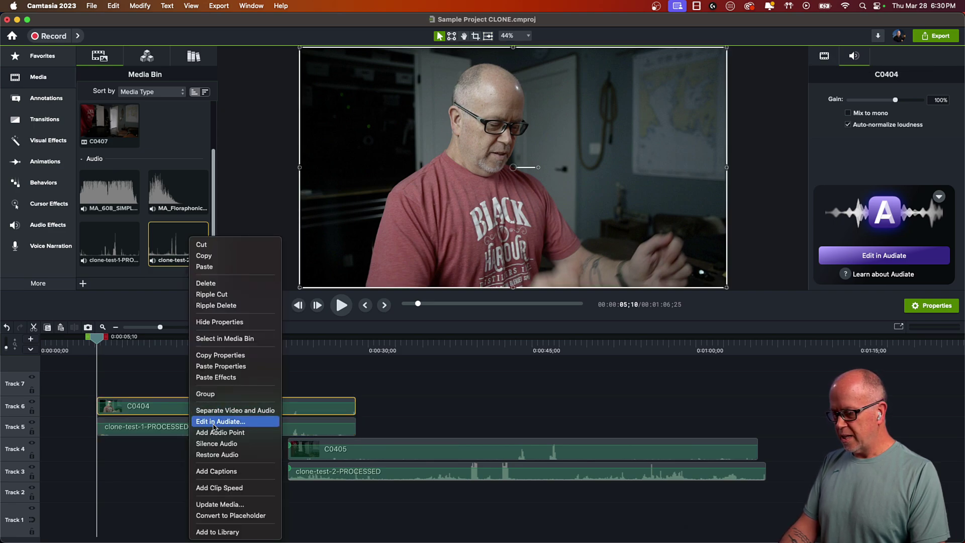
{"action": "left_click", "coordinate": [221, 443]}
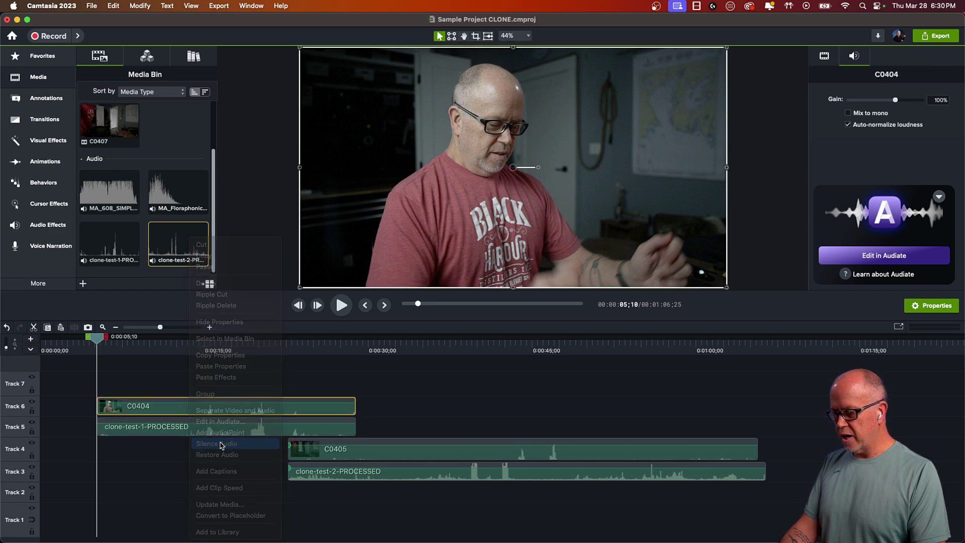
Play the speech in C0404 from 0:00:14;40 and from around 19 seconds to check the remaining audio.
{"action": "left_click", "coordinate": [184, 380]}
{"action": "left_click", "coordinate": [200, 348]}
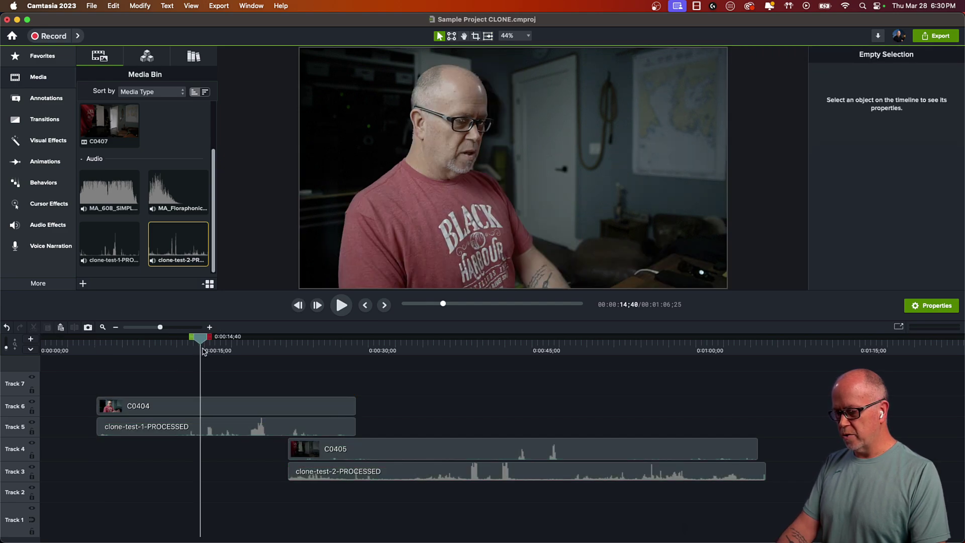
{"action": "key", "text": "space"}
{"action": "key", "text": "space"}
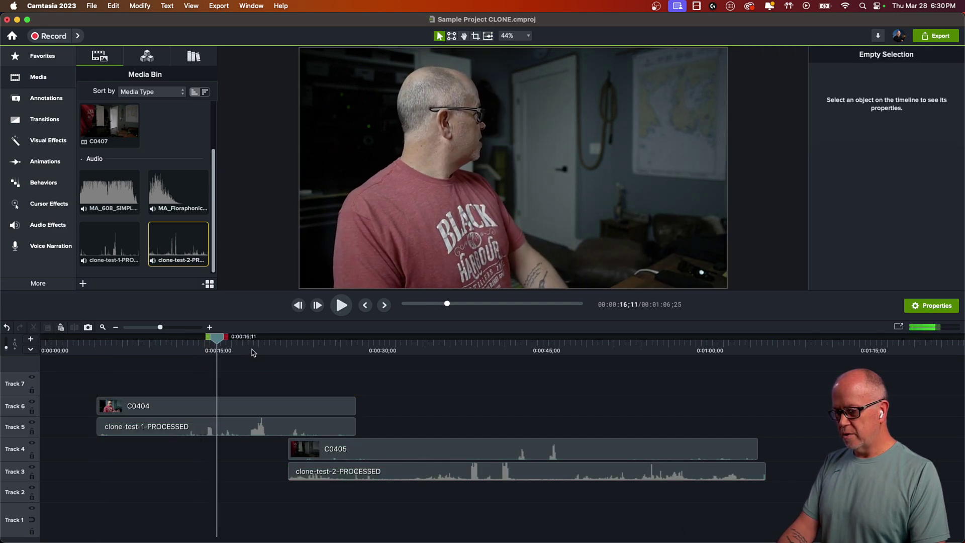
{"action": "left_click", "coordinate": [252, 351]}
{"action": "key", "text": "space"}
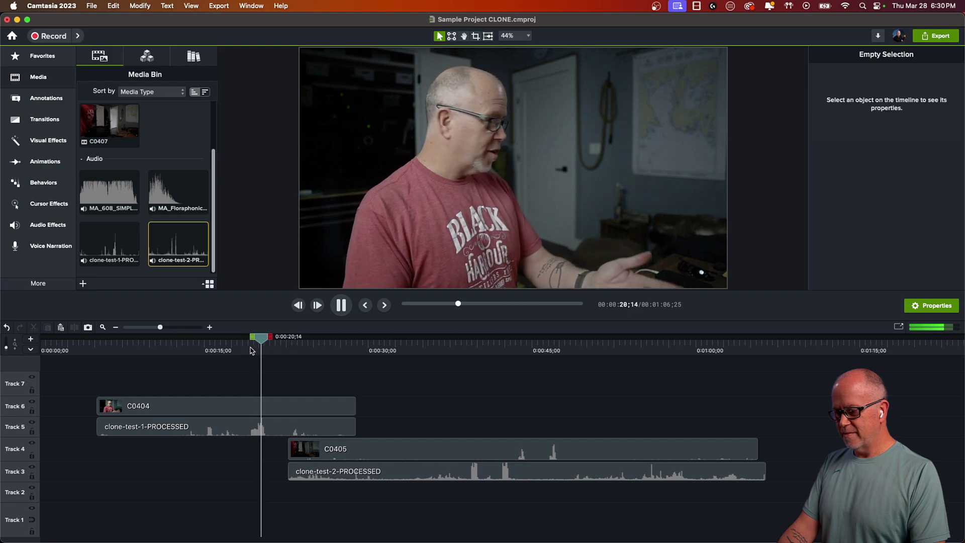
{"action": "key", "text": "space"}
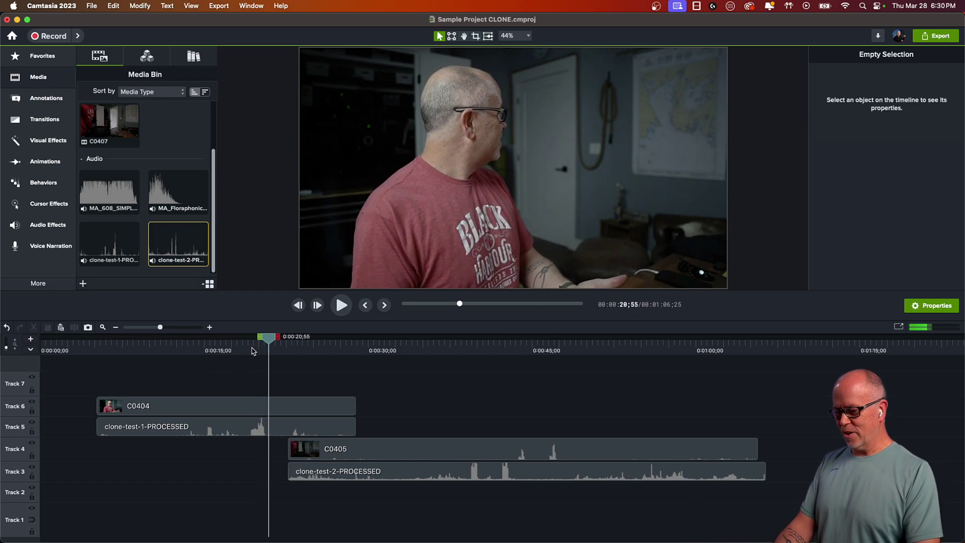
Move C0404 and clone-test-1-PROCESSED together to start about 2 seconds into the timeline.
{"action": "mouse_move", "coordinate": [210, 392]}
{"action": "left_mouse_down"}
{"action": "mouse_move", "coordinate": [232, 435]}
{"action": "mouse_move", "coordinate": [190, 430]}
{"action": "left_mouse_up"}
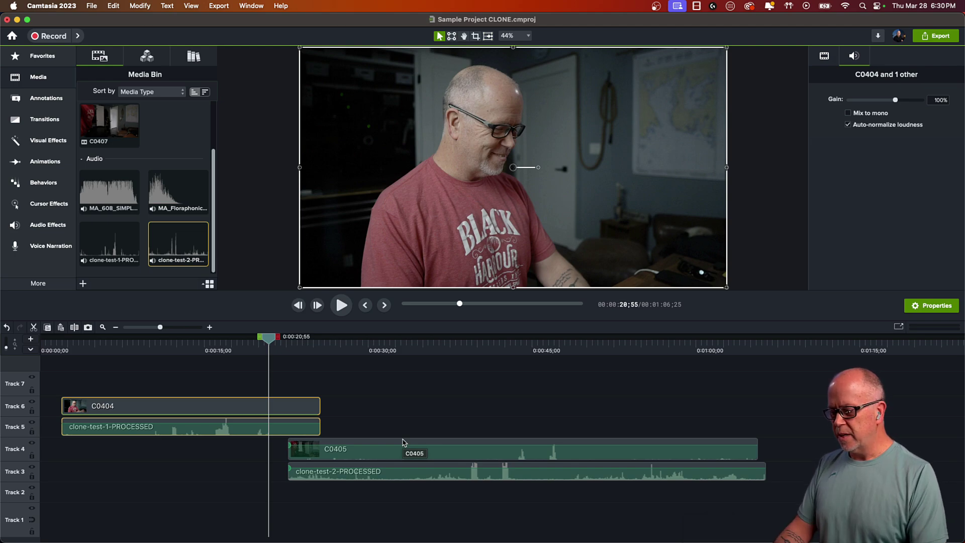
{"action": "left_click", "coordinate": [477, 416]}
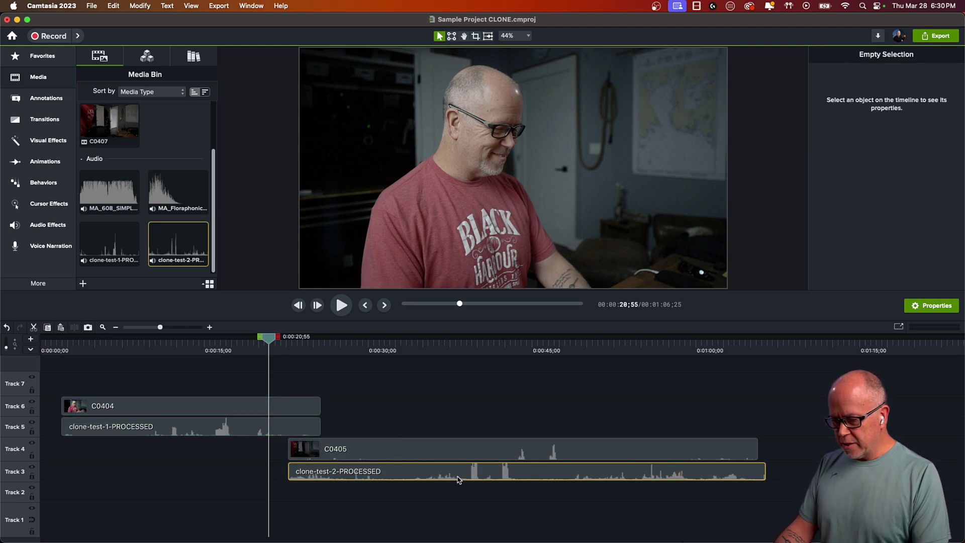
Line up the waveform peaks of clone-test-2-PROCESSED with the C0405 camera audio, comparing them on taller tracks around 0:00:43;49.
{"action": "left_click_drag", "start_coordinate": [458, 479], "coordinate": [516, 485]}
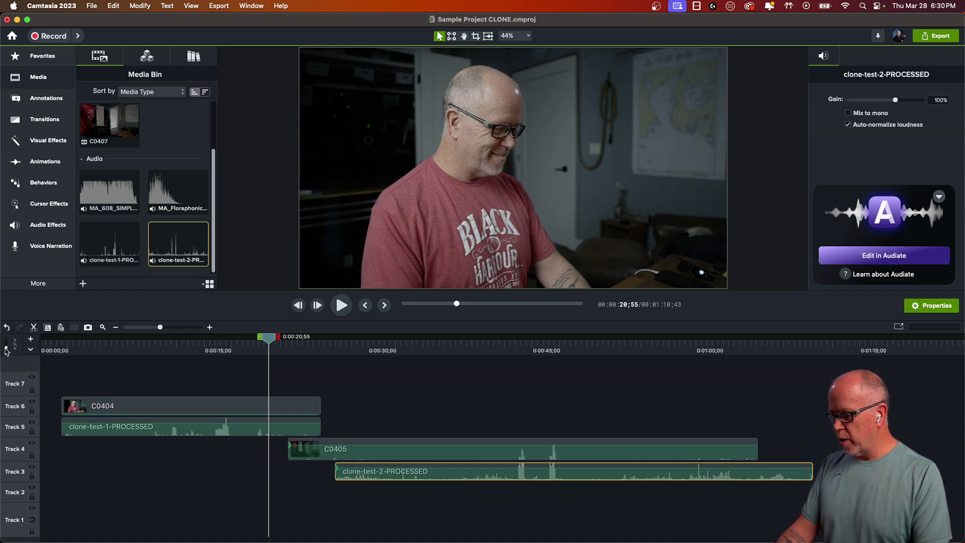
{"action": "scroll", "coordinate": [7, 350], "scroll_direction": "down", "scroll_amount": 3}
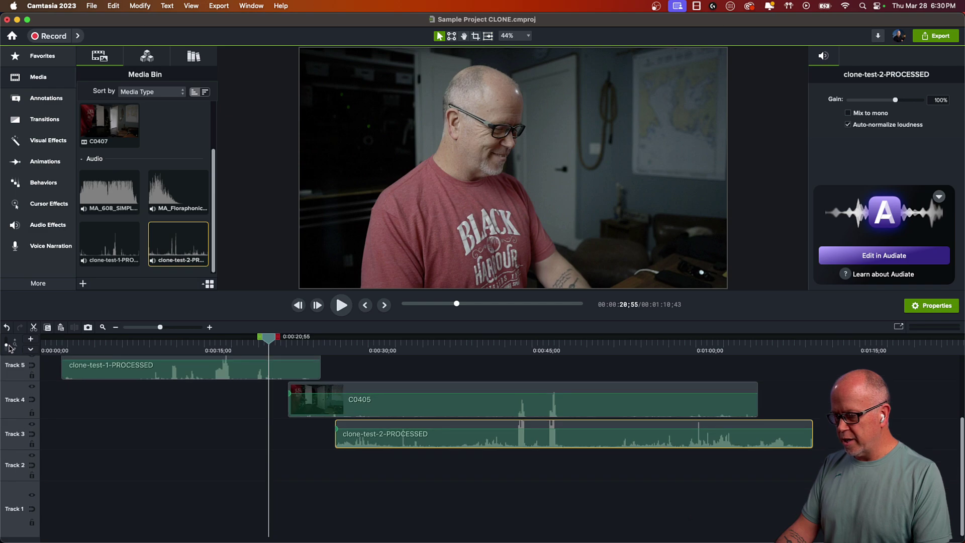
{"action": "scroll", "coordinate": [10, 351], "scroll_direction": "up", "scroll_amount": 2}
{"action": "scroll", "coordinate": [10, 351], "scroll_direction": "up", "scroll_amount": 2}
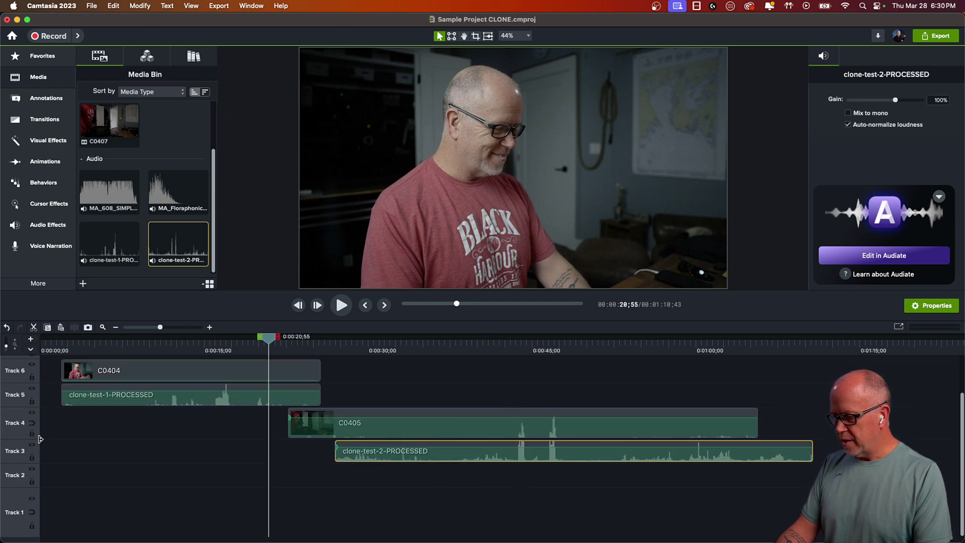
{"action": "left_click_drag", "start_coordinate": [40, 439], "coordinate": [44, 431]}
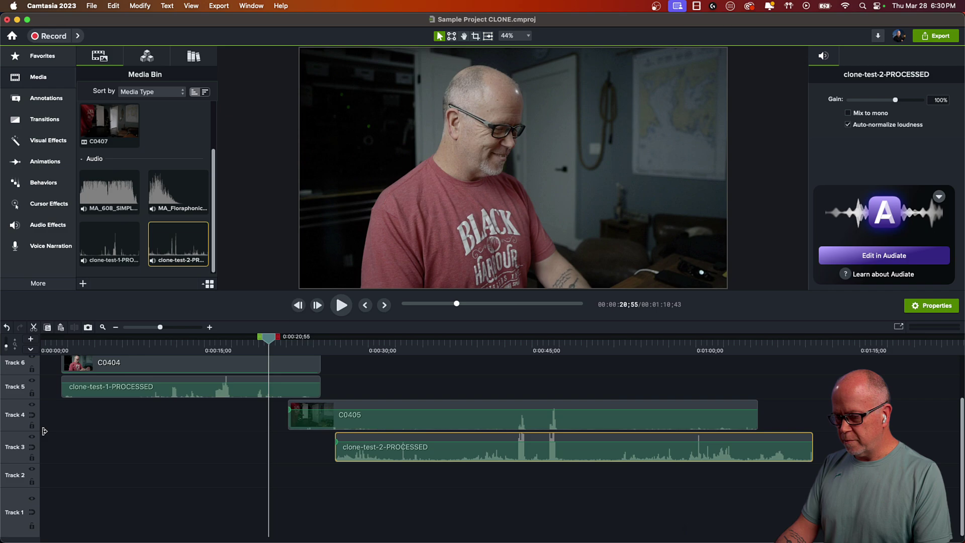
{"action": "left_click", "coordinate": [520, 347]}
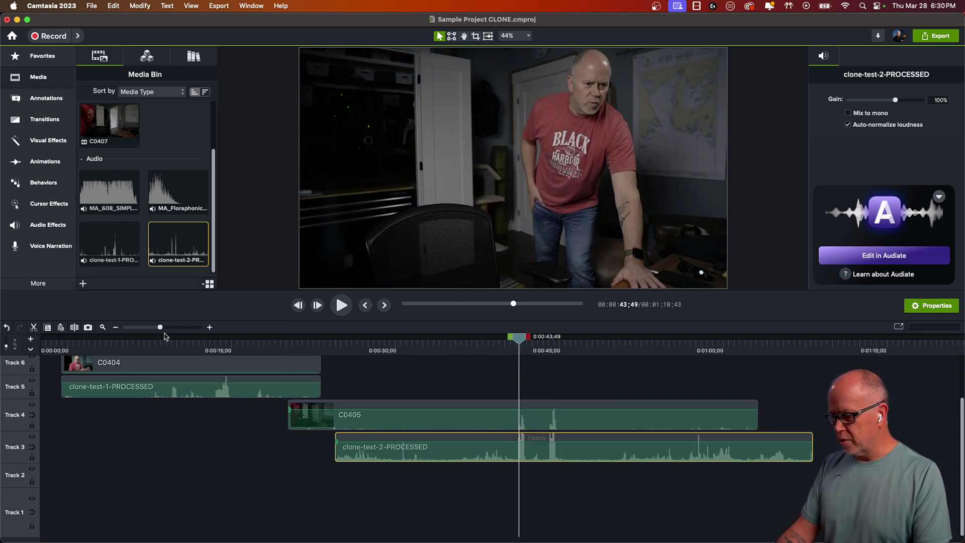
{"action": "left_click_drag", "start_coordinate": [160, 327], "coordinate": [180, 336]}
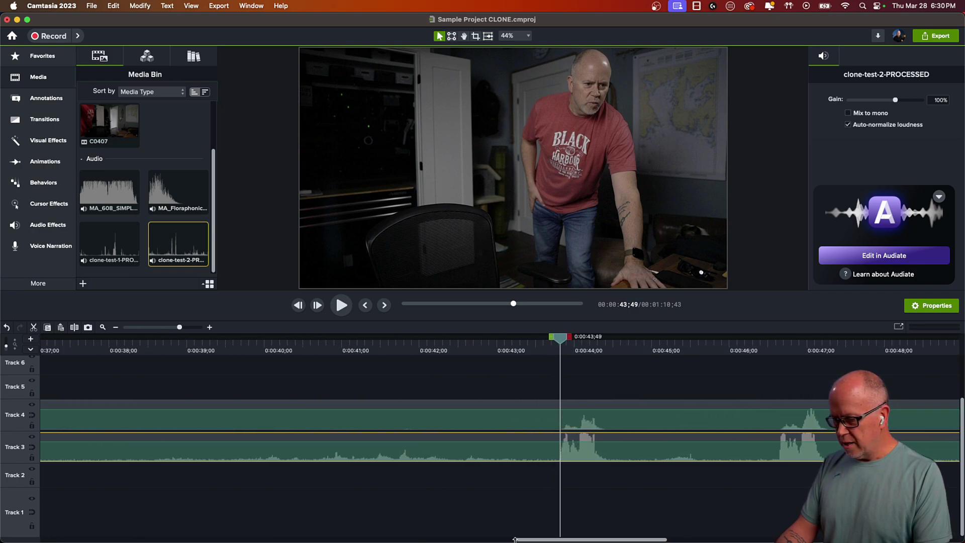
{"action": "left_click_drag", "start_coordinate": [611, 539], "coordinate": [660, 540]}
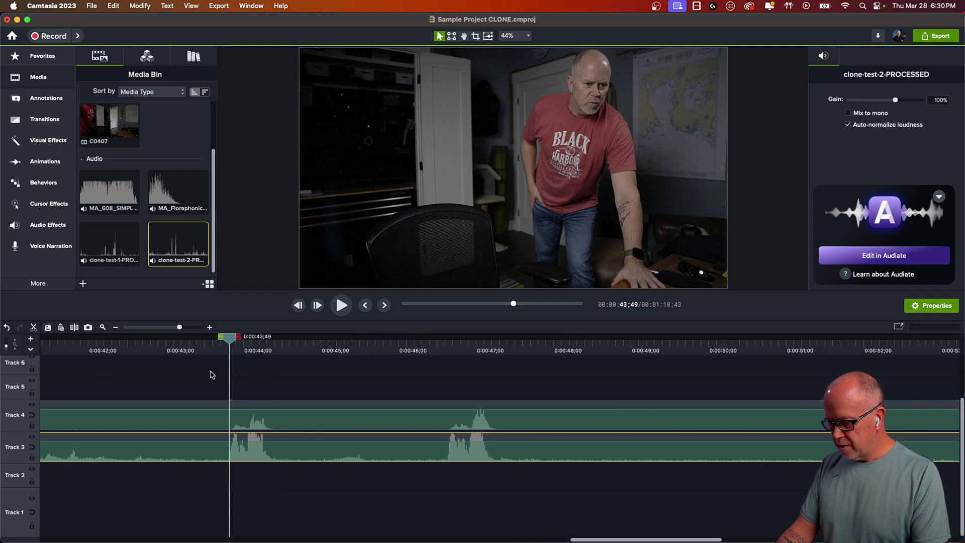
Play from 0:00:43;49 to check the C0405 sync and nudge C0405 slightly earlier against clone-test-2-PROCESSED.
{"action": "key", "text": "space"}
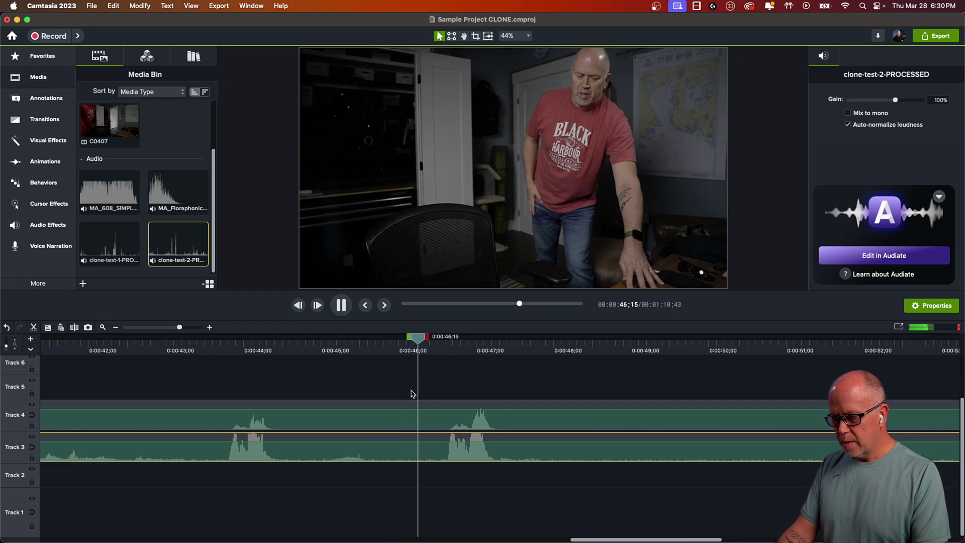
{"action": "key", "text": "space"}
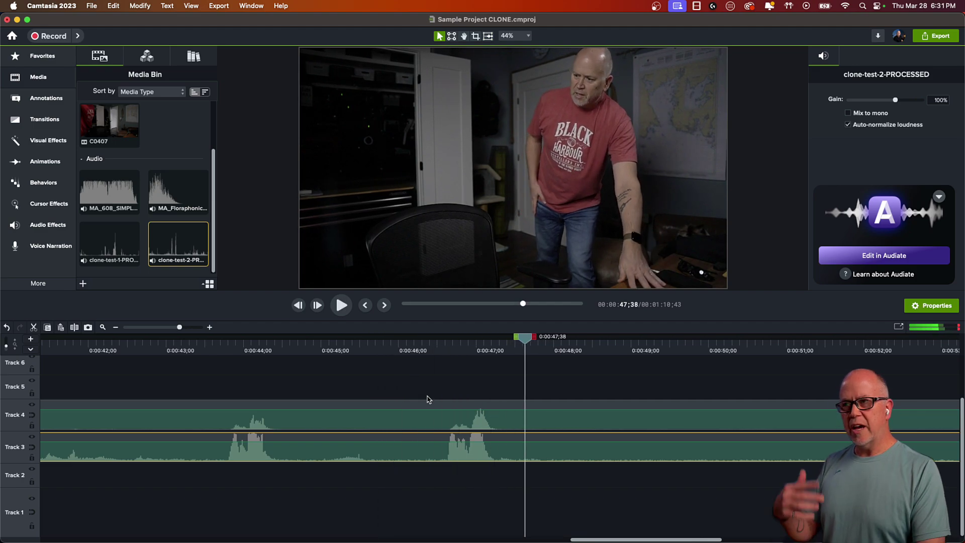
{"action": "left_click", "coordinate": [439, 430]}
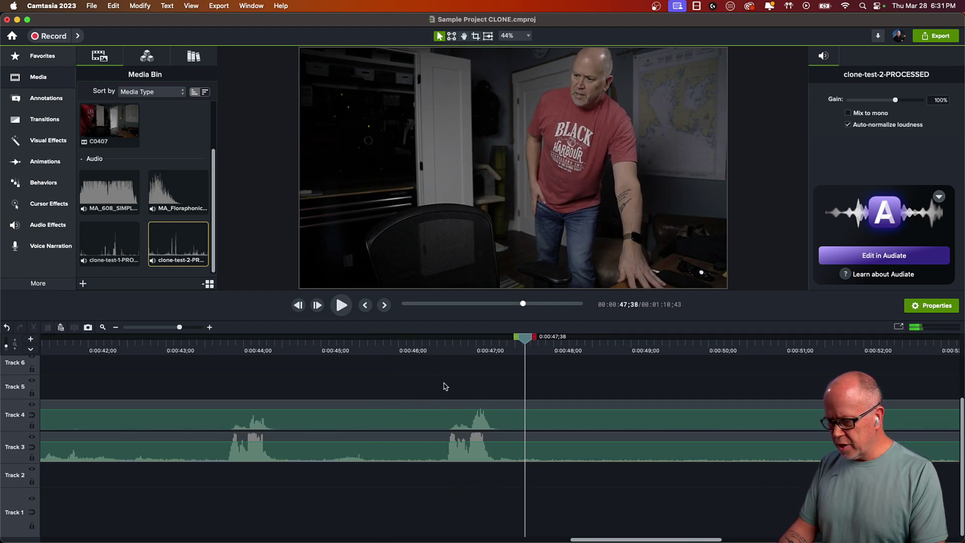
{"action": "left_click", "coordinate": [440, 428]}
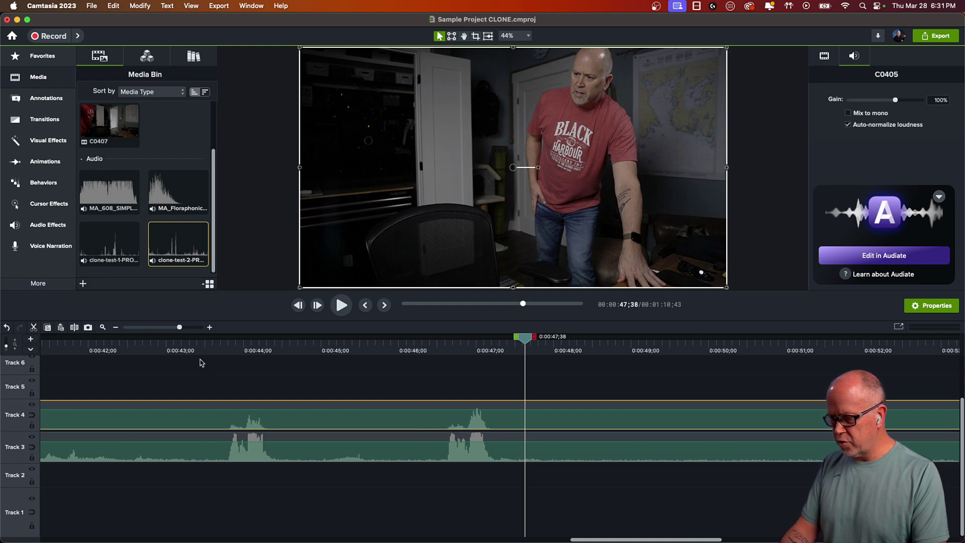
Replay the speech around 43 and 46 seconds to check the sync of C0405 with clone-test-2-PROCESSED.
{"action": "left_click", "coordinate": [217, 350]}
{"action": "key", "text": "space"}
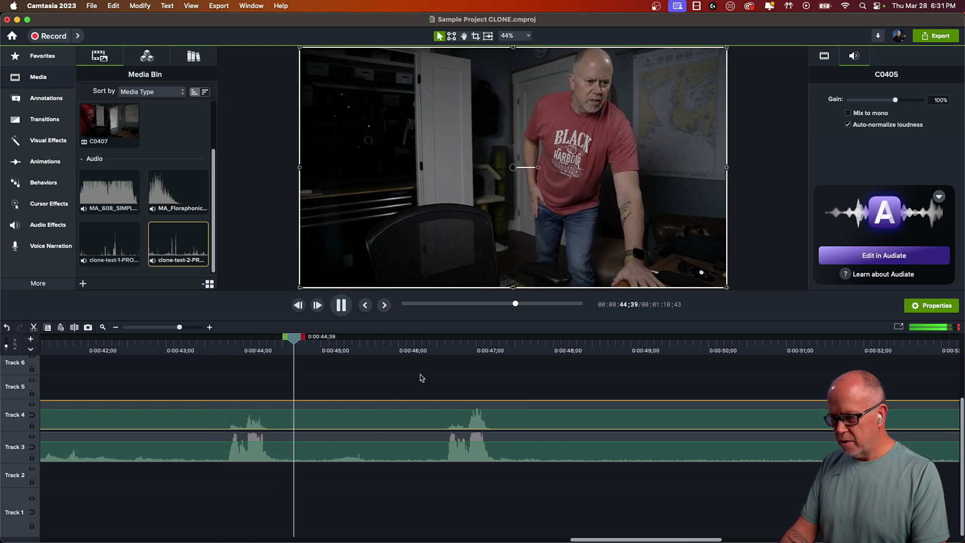
{"action": "left_click", "coordinate": [441, 348]}
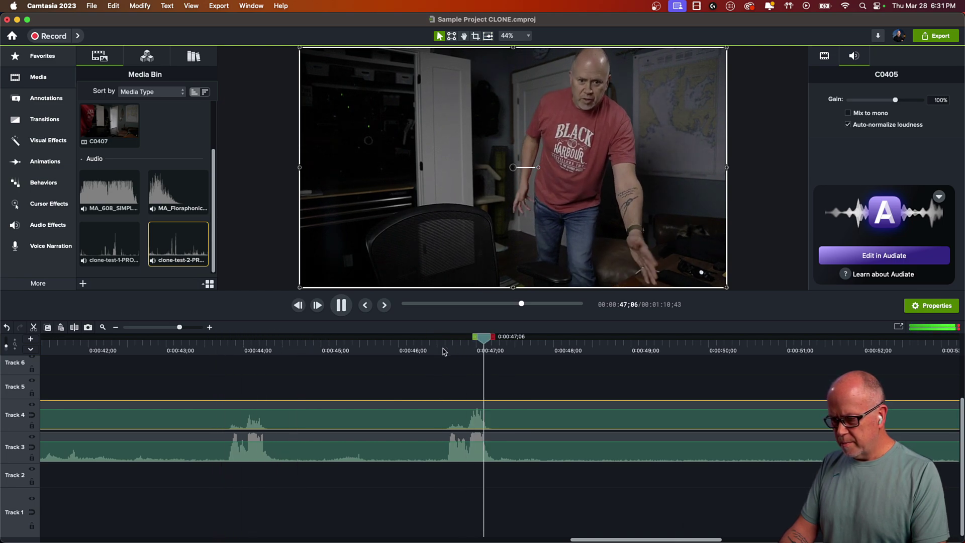
{"action": "key", "text": "space"}
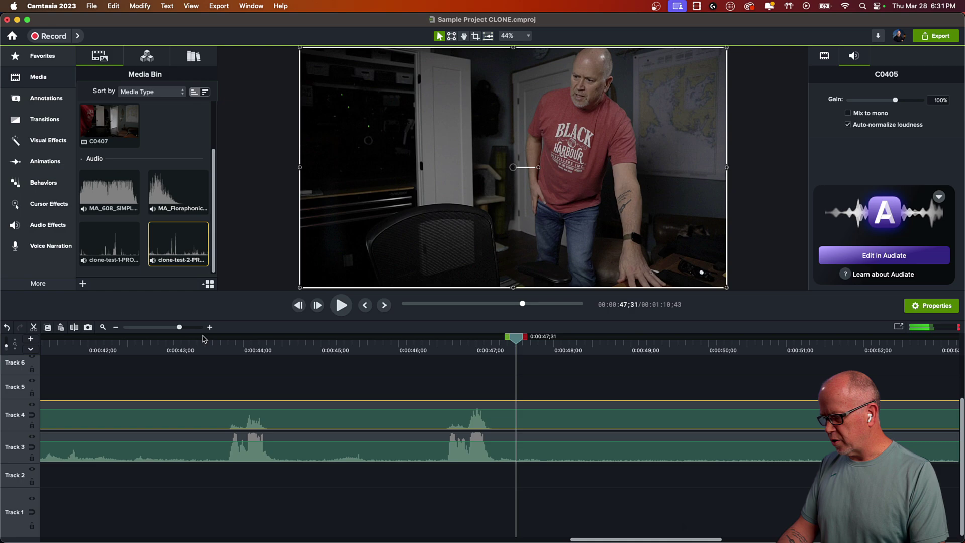
Move C0405 and clone-test-2-PROCESSED together about 4 seconds later on the timeline.
{"action": "left_click_drag", "start_coordinate": [180, 328], "coordinate": [161, 329]}
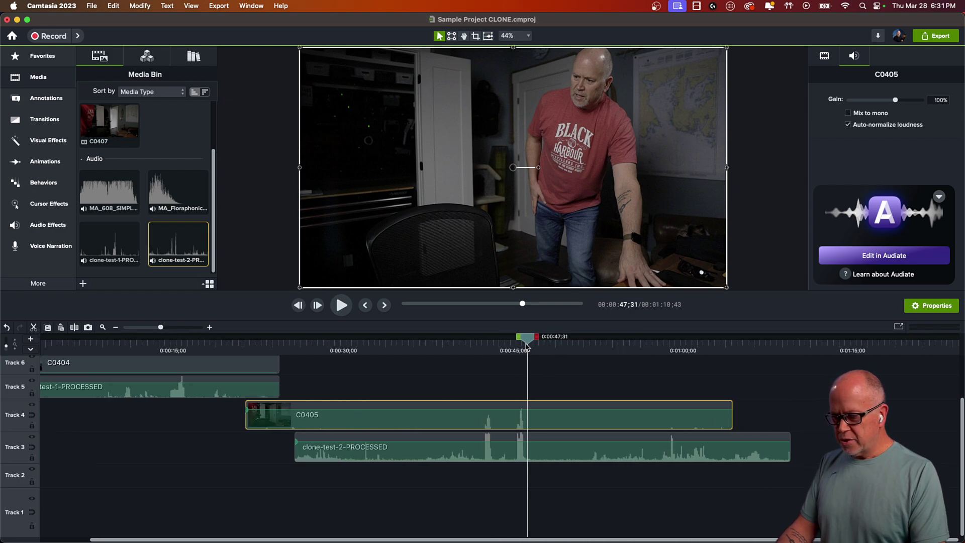
{"action": "left_click_drag", "start_coordinate": [526, 346], "coordinate": [310, 400]}
{"action": "left_click_drag", "start_coordinate": [365, 387], "coordinate": [447, 458]}
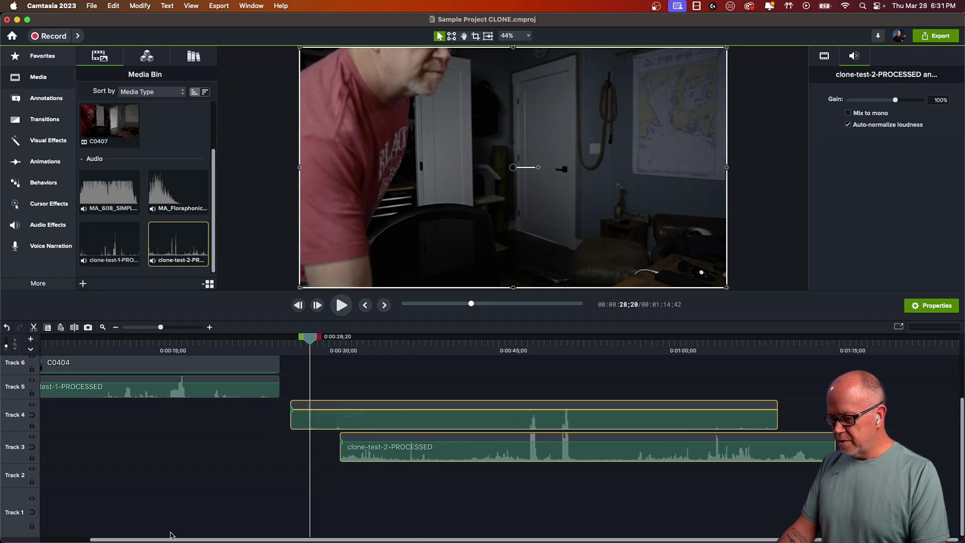
Split C0404 and clone-test-1-PROCESSED at 0:00:23;44 and delete the portions after the cut.
{"action": "left_click", "coordinate": [32, 537]}
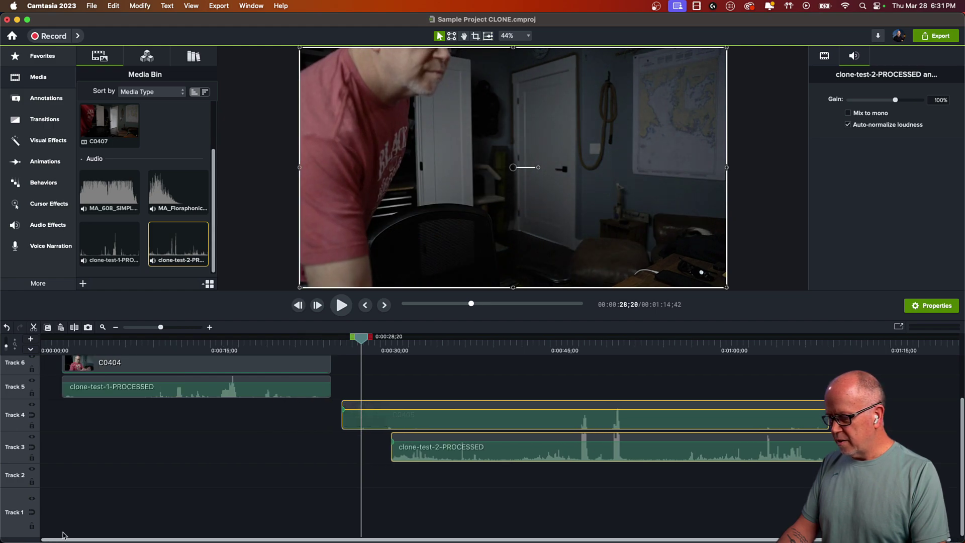
{"action": "left_click", "coordinate": [79, 347]}
{"action": "mouse_move", "coordinate": [69, 343]}
{"action": "left_mouse_down"}
{"action": "mouse_move", "coordinate": [43, 343]}
{"action": "mouse_move", "coordinate": [166, 352]}
{"action": "mouse_move", "coordinate": [249, 380]}
{"action": "mouse_move", "coordinate": [181, 382]}
{"action": "mouse_move", "coordinate": [333, 384]}
{"action": "mouse_move", "coordinate": [270, 384]}
{"action": "mouse_move", "coordinate": [318, 381]}
{"action": "mouse_move", "coordinate": [313, 405]}
{"action": "mouse_move", "coordinate": [281, 369]}
{"action": "left_mouse_up"}
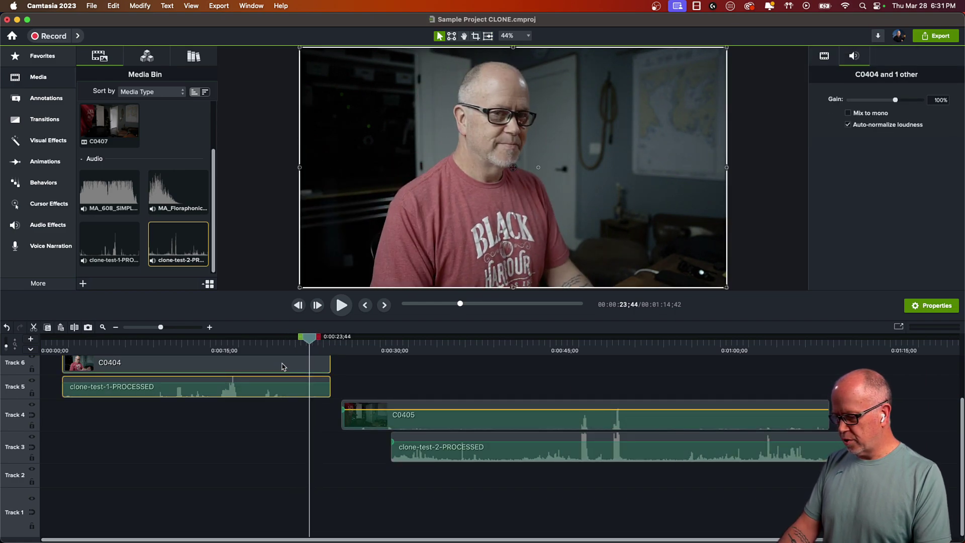
{"action": "scroll", "coordinate": [280, 416], "scroll_direction": "up", "scroll_amount": 2}
{"action": "left_click_drag", "start_coordinate": [352, 441], "coordinate": [318, 418]}
{"action": "key", "text": "Delete"}
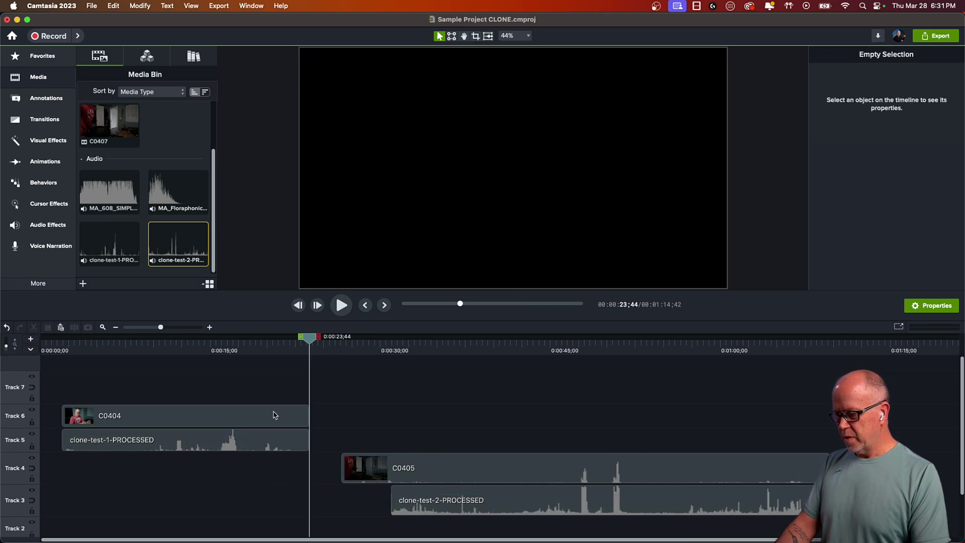
Split C0405 and clone-test-2-PROCESSED at 0:00:36;07 and delete the portions before the cut.
{"action": "left_click", "coordinate": [266, 346]}
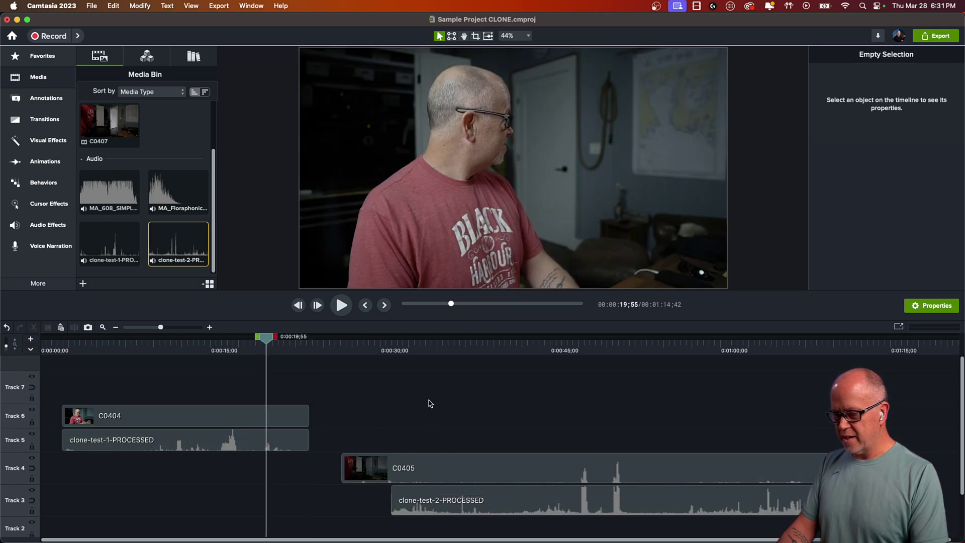
{"action": "left_click", "coordinate": [417, 347]}
{"action": "left_click_drag", "start_coordinate": [418, 344], "coordinate": [394, 399]}
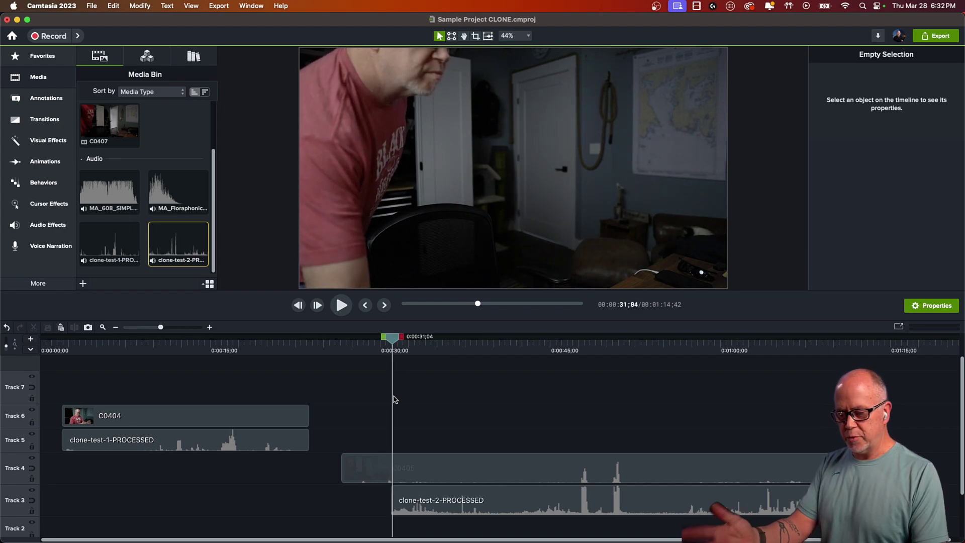
{"action": "left_click_drag", "start_coordinate": [393, 400], "coordinate": [449, 414]}
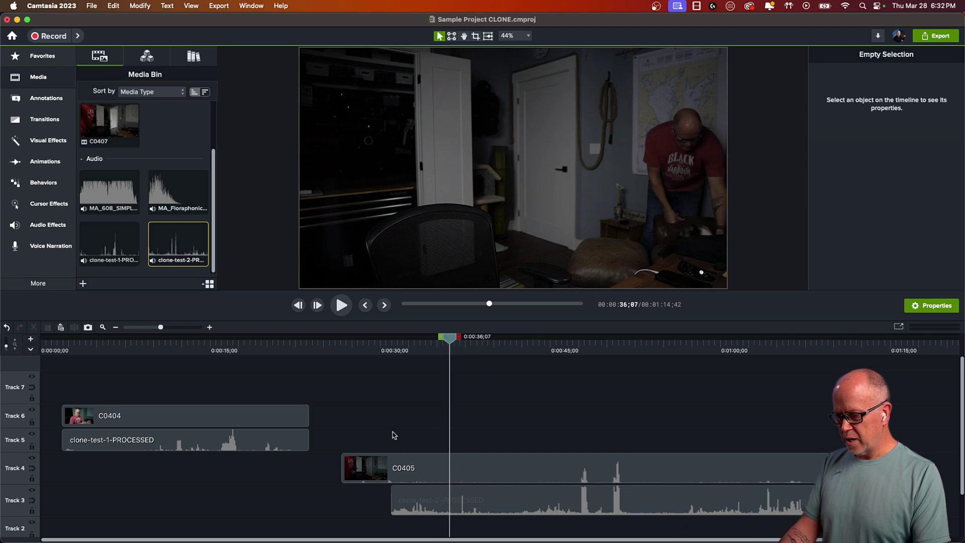
{"action": "left_click", "coordinate": [394, 469]}
{"action": "key", "text": "s"}
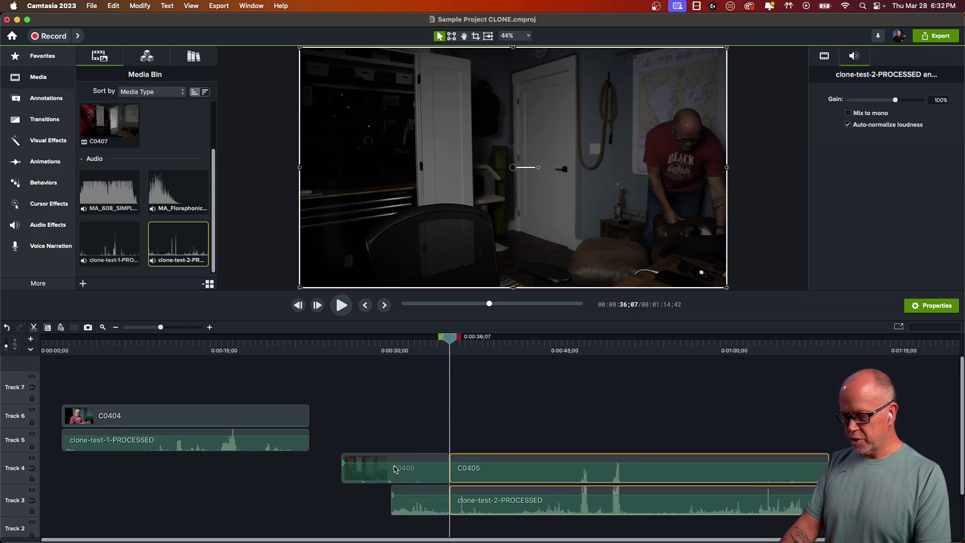
{"action": "left_click_drag", "start_coordinate": [394, 432], "coordinate": [423, 515]}
{"action": "key", "text": "Delete"}
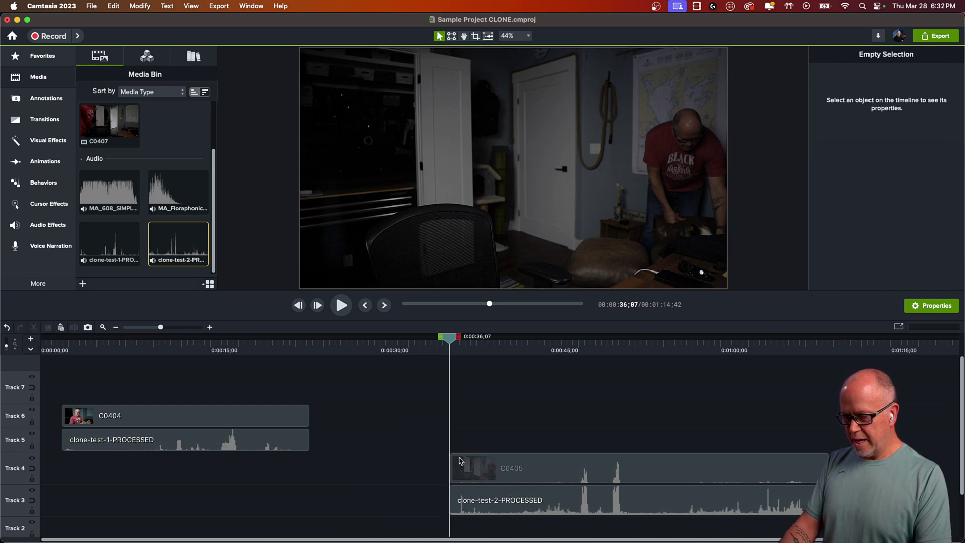
Split C0405 and clone-test-2-PROCESSED at 0:01:02;54 and delete the portions after the cut.
{"action": "left_click_drag", "start_coordinate": [450, 339], "coordinate": [751, 509]}
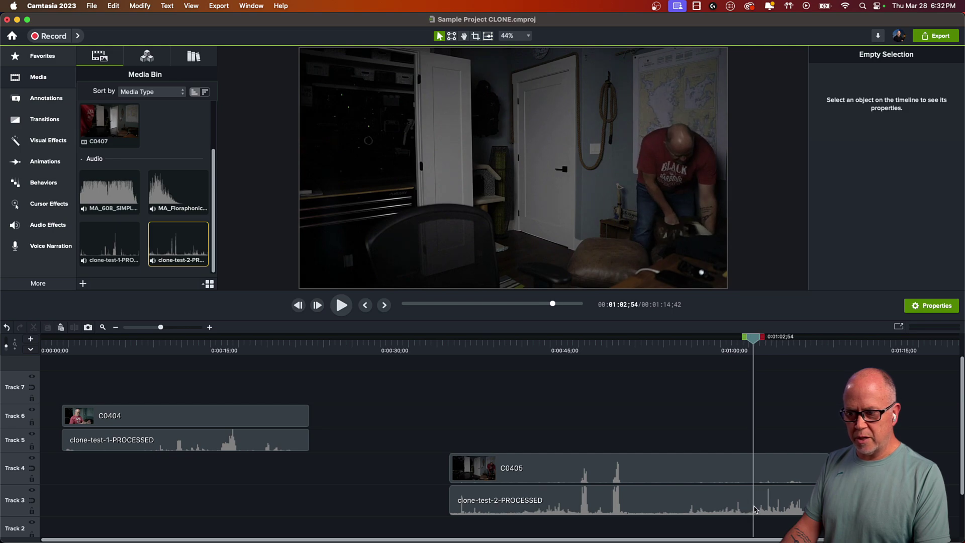
{"action": "left_click", "coordinate": [821, 467]}
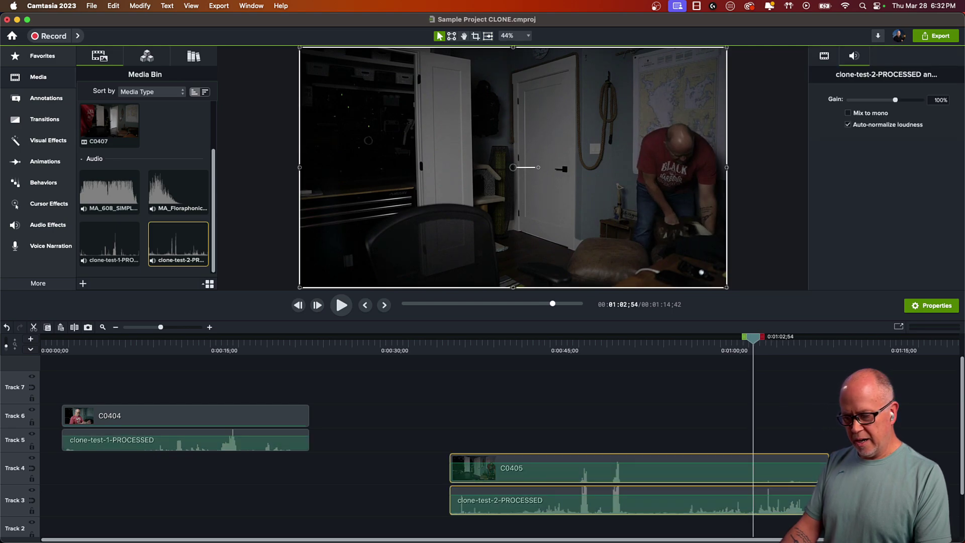
{"action": "key", "text": "super+t"}
{"action": "left_click_drag", "start_coordinate": [809, 469], "coordinate": [822, 495]}
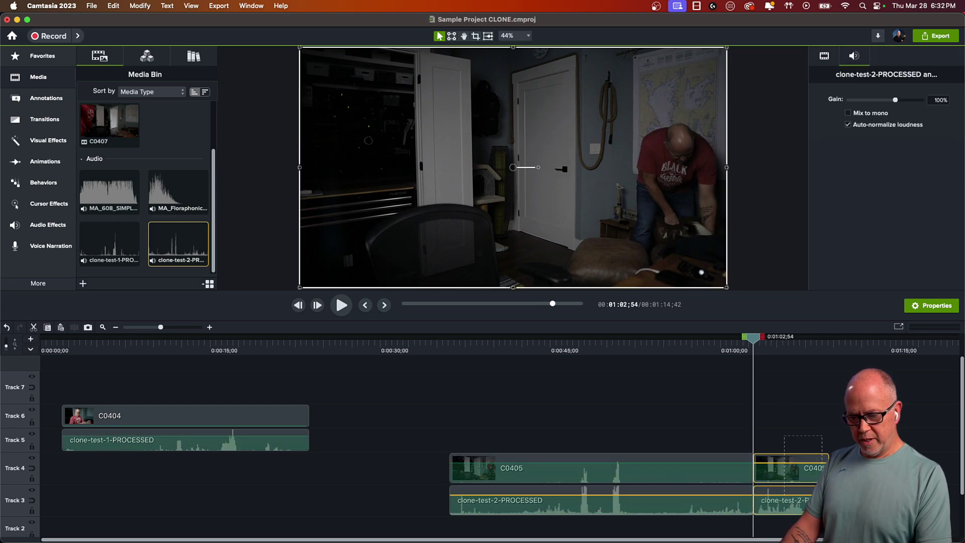
{"action": "key", "text": "Delete"}
Move C0405 and its audio about 11 seconds earlier, and C0404 and its audio about 13 seconds later, so the takes overlap.
{"action": "mouse_move", "coordinate": [538, 414]}
{"action": "left_mouse_down"}
{"action": "mouse_move", "coordinate": [582, 495]}
{"action": "mouse_move", "coordinate": [535, 510]}
{"action": "mouse_move", "coordinate": [429, 515]}
{"action": "mouse_move", "coordinate": [445, 514]}
{"action": "left_mouse_up"}
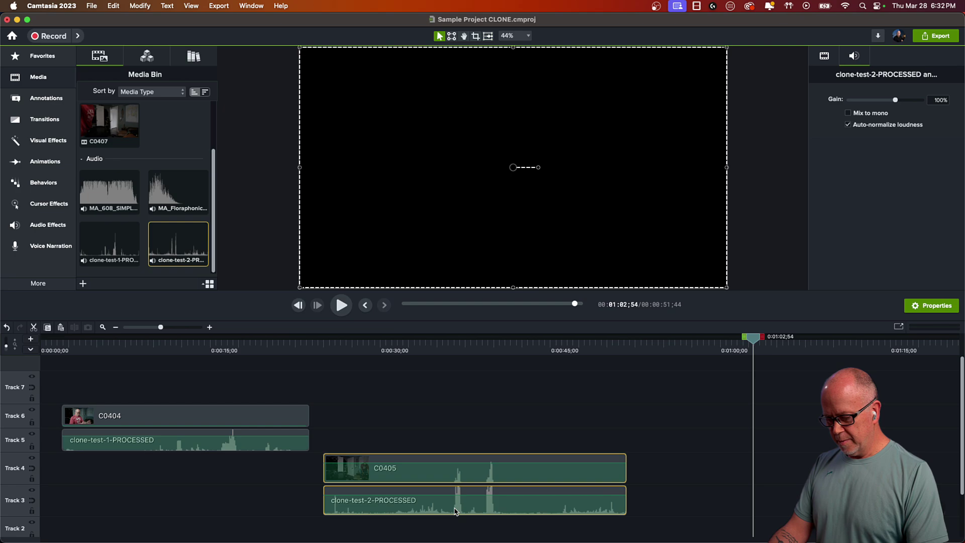
{"action": "left_click", "coordinate": [267, 347]}
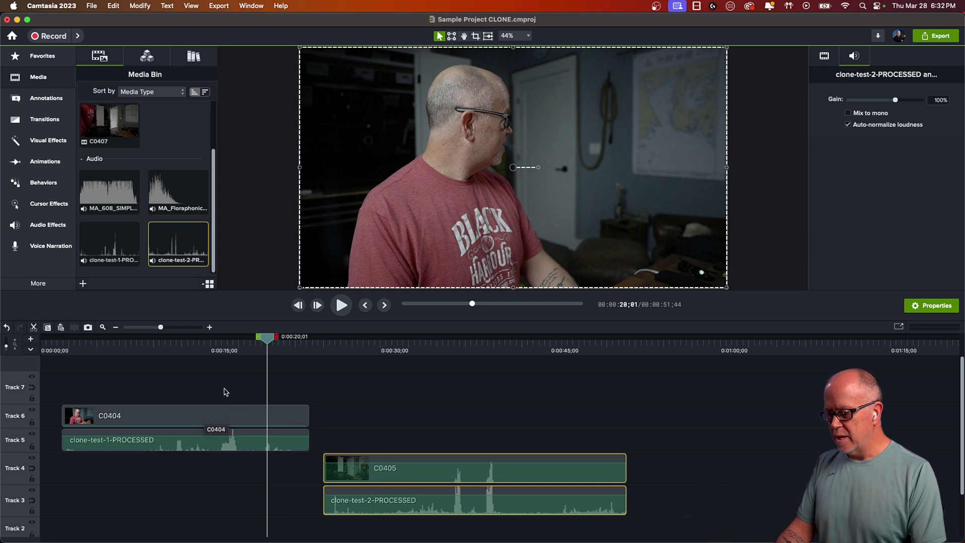
{"action": "mouse_move", "coordinate": [226, 392]}
{"action": "left_mouse_down"}
{"action": "mouse_move", "coordinate": [244, 453]}
{"action": "mouse_move", "coordinate": [375, 446]}
{"action": "left_mouse_up"}
Examine the overlapping C0404 and C0405 takes at several points between about 31 and 41 seconds.
{"action": "left_click_drag", "start_coordinate": [416, 346], "coordinate": [394, 386]}
{"action": "left_click", "coordinate": [336, 388]}
{"action": "left_click", "coordinate": [341, 419]}
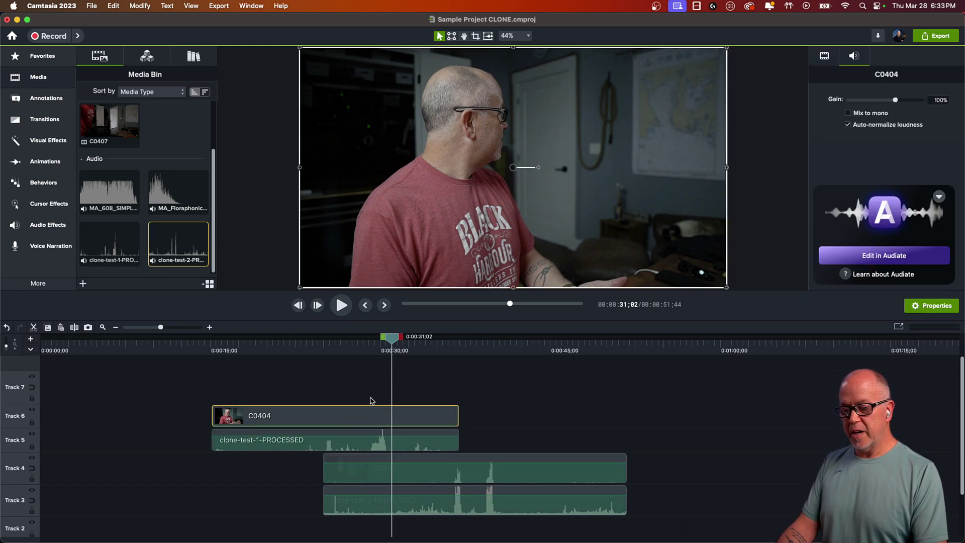
{"action": "left_click_drag", "start_coordinate": [506, 351], "coordinate": [508, 351]}
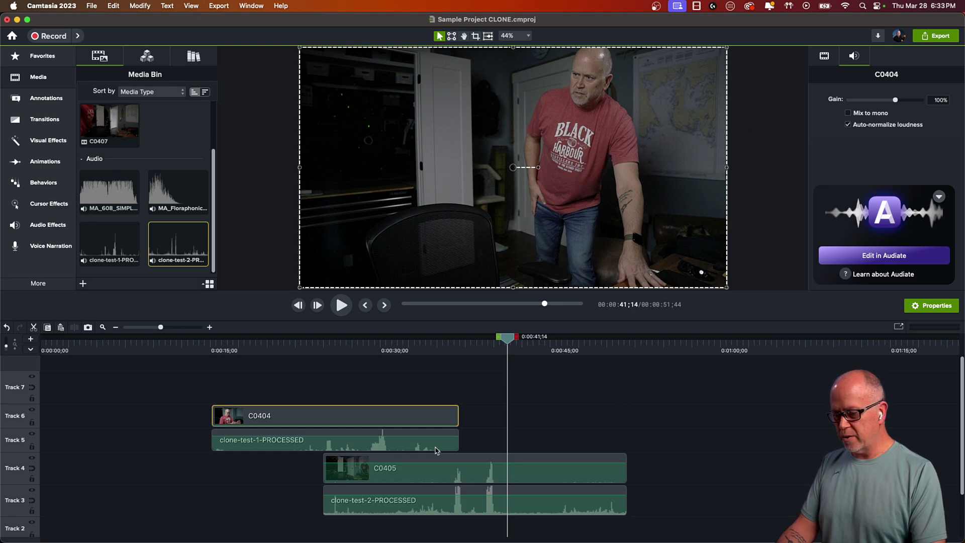
{"action": "left_click", "coordinate": [397, 347]}
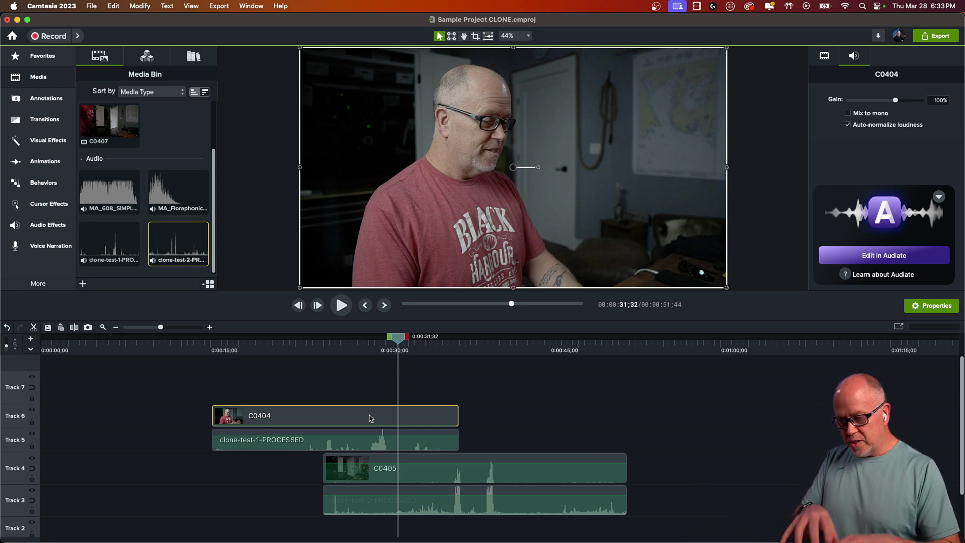
{"action": "left_click", "coordinate": [425, 476]}
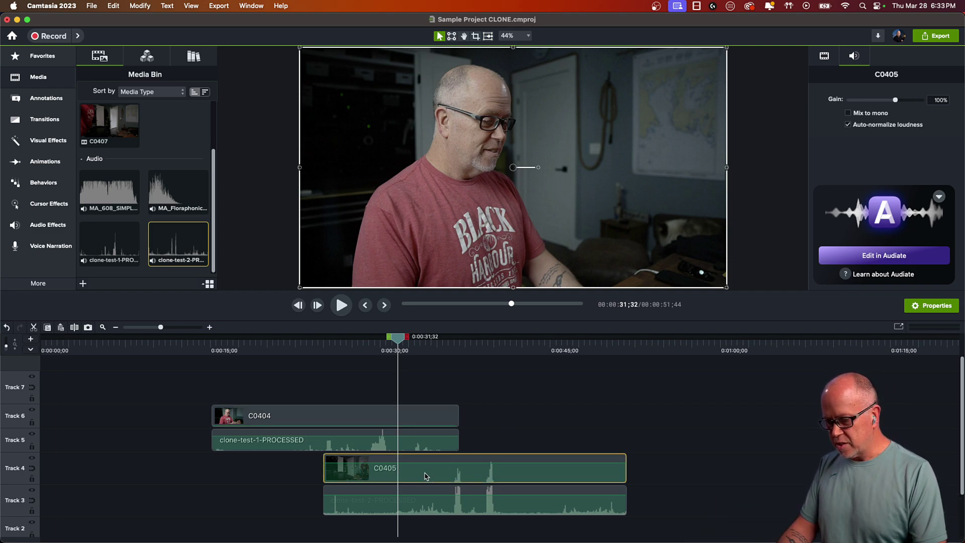
Apply the Background Removal visual effect to the C0404 clip on Track 6.
{"action": "left_click", "coordinate": [344, 416]}
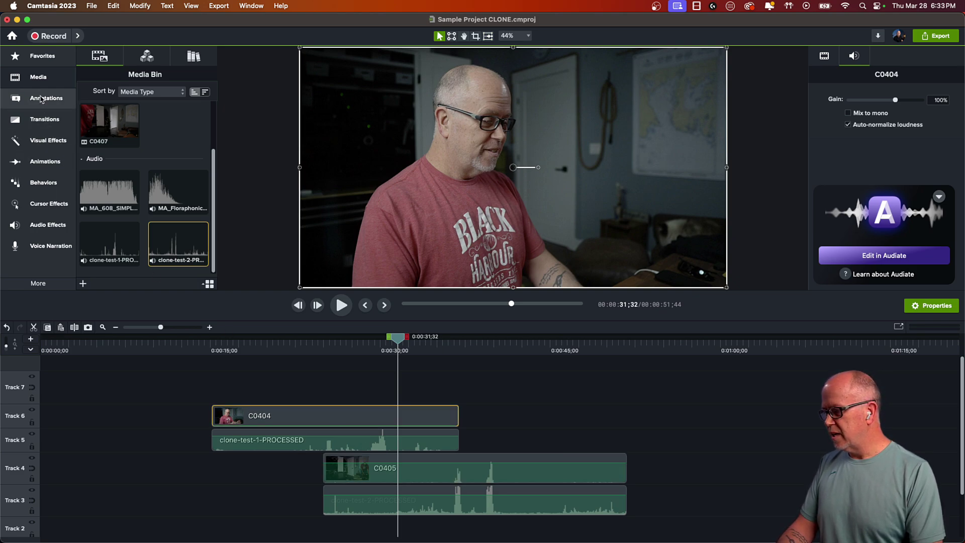
{"action": "left_click", "coordinate": [43, 142]}
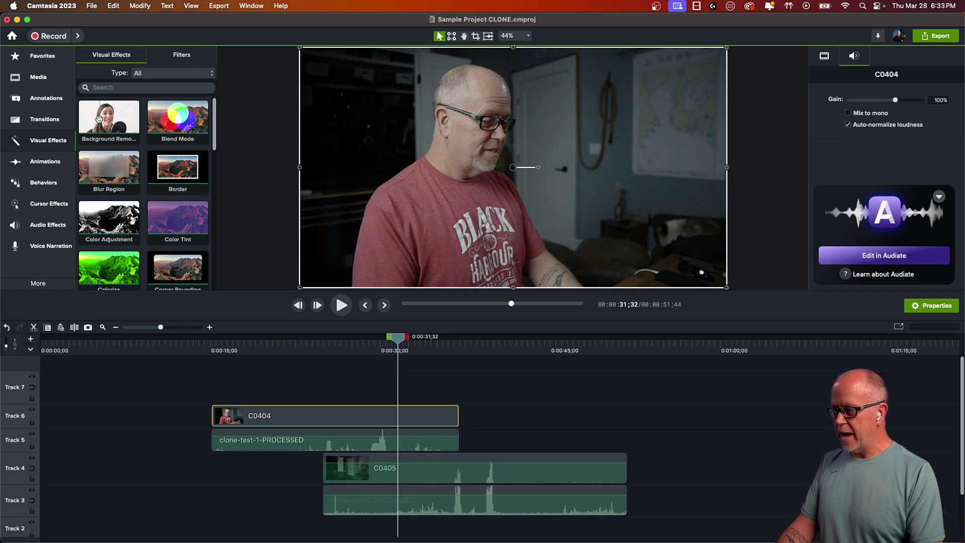
{"action": "left_click_drag", "start_coordinate": [102, 118], "coordinate": [350, 422]}
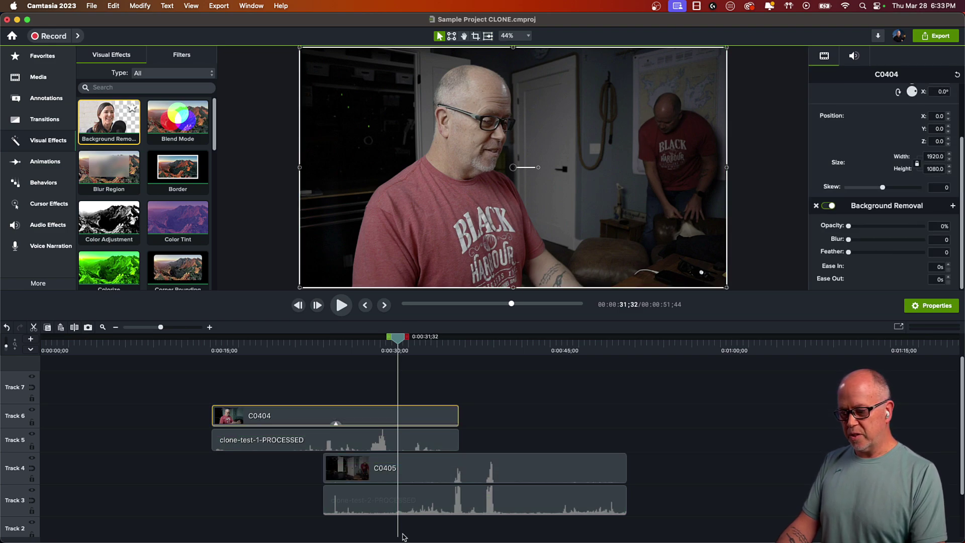
Preview the background removal on C0404 before and after the start of C0405, between about 22 and 28 seconds.
{"action": "left_click_drag", "start_coordinate": [397, 343], "coordinate": [299, 363]}
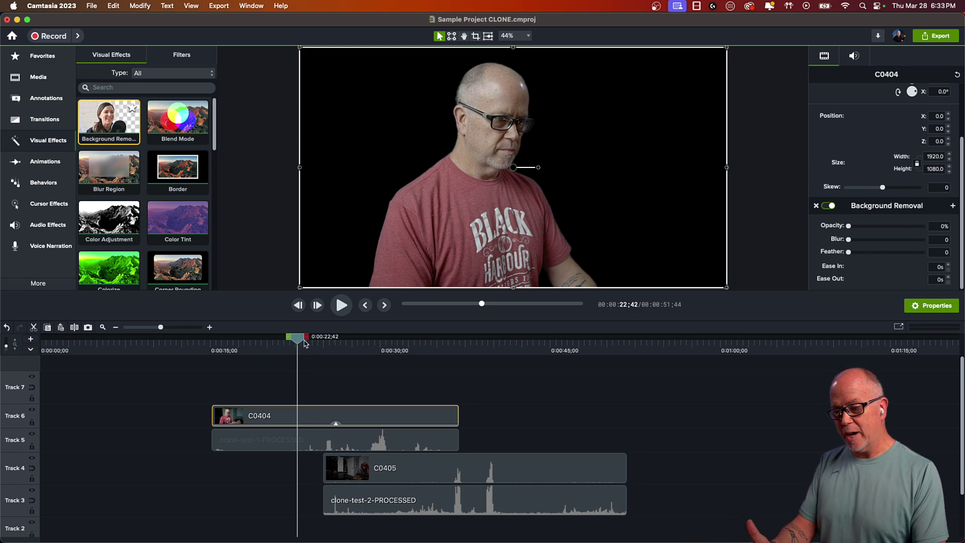
{"action": "left_click_drag", "start_coordinate": [297, 342], "coordinate": [360, 352]}
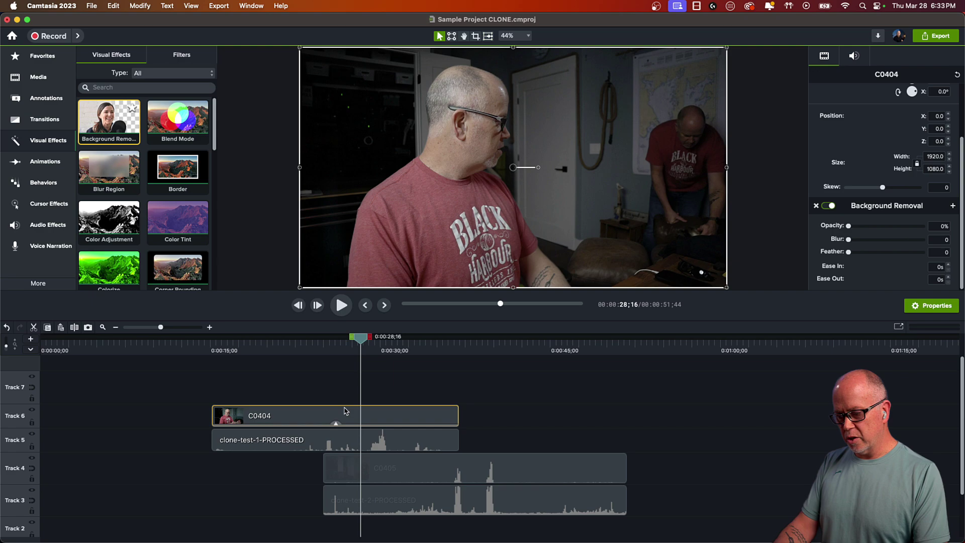
{"action": "left_click", "coordinate": [323, 348]}
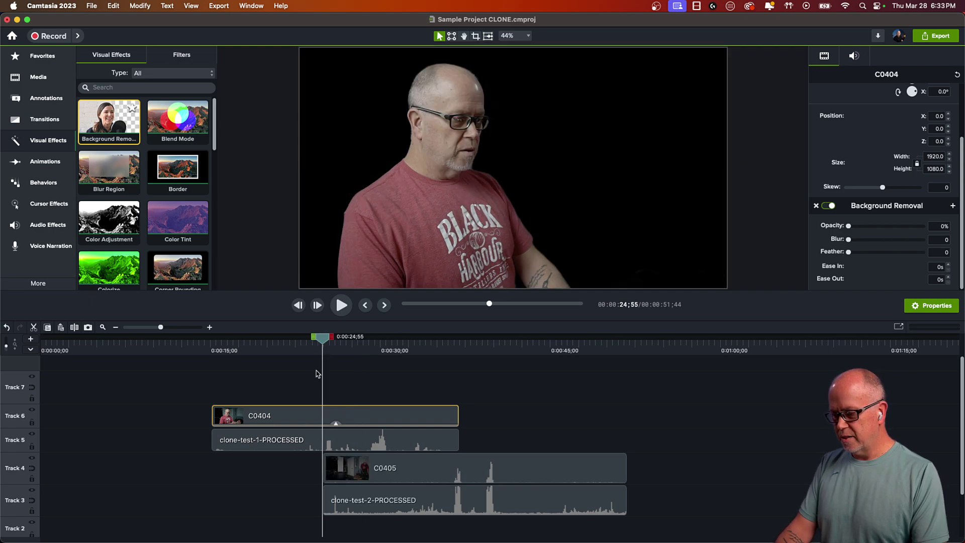
{"action": "key", "text": "space"}
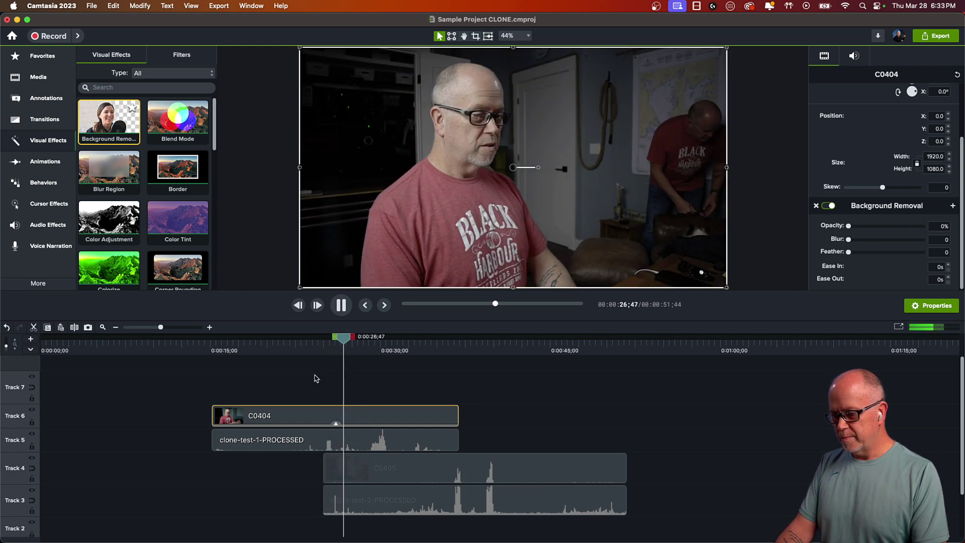
{"action": "key", "text": "space"}
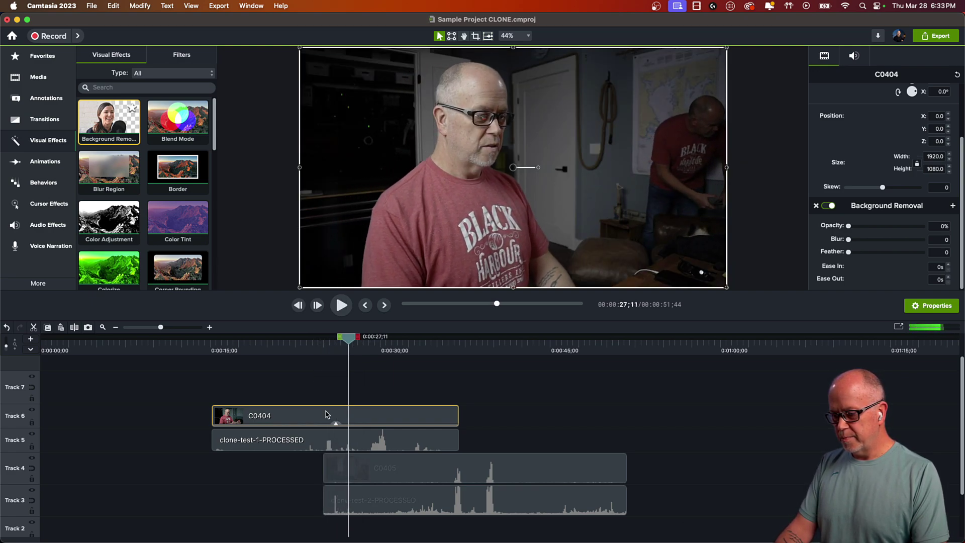
{"action": "left_click", "coordinate": [322, 350]}
{"action": "key", "text": "space"}
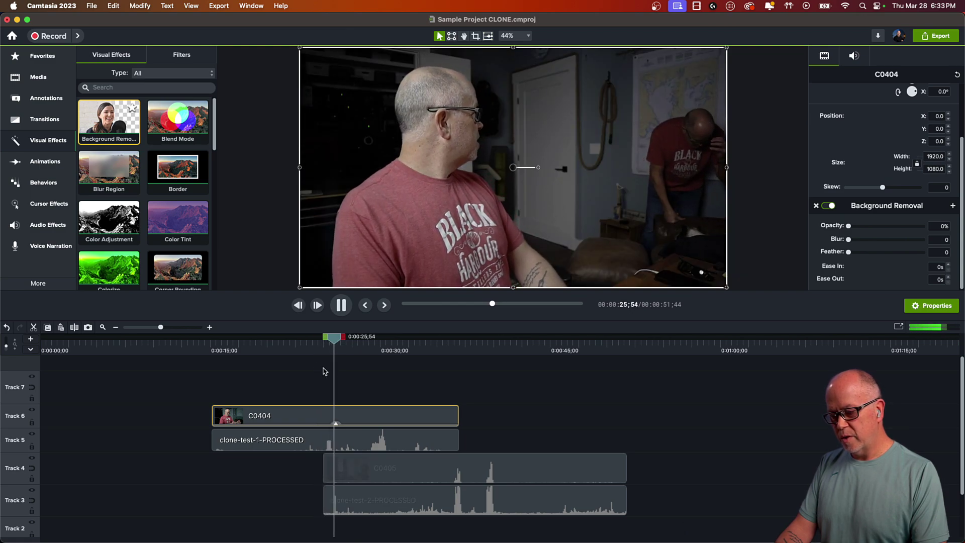
{"action": "key", "text": "space"}
Play the C0405 speech from about 0:00:36;14 to find where the other clone's reaction should fall.
{"action": "left_click", "coordinate": [454, 344]}
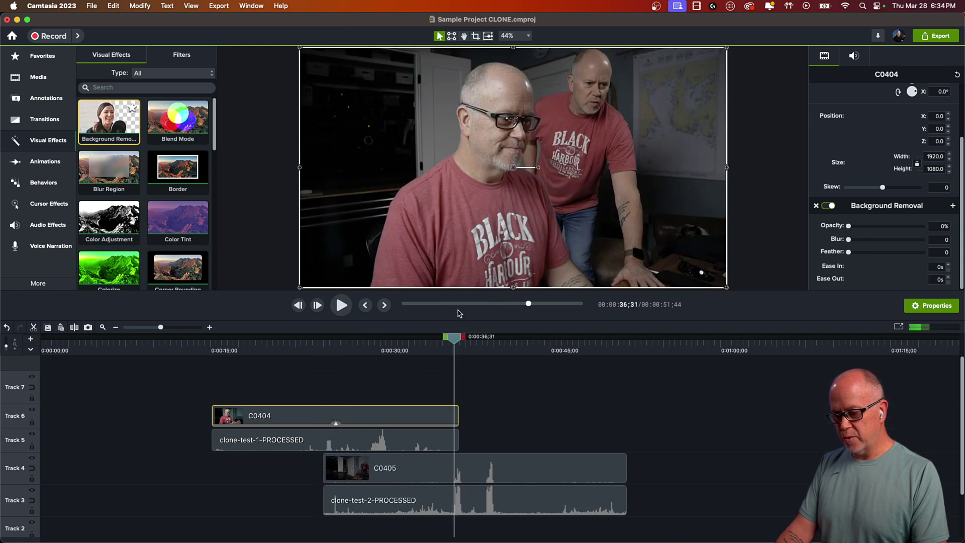
{"action": "left_click_drag", "start_coordinate": [456, 342], "coordinate": [453, 347]}
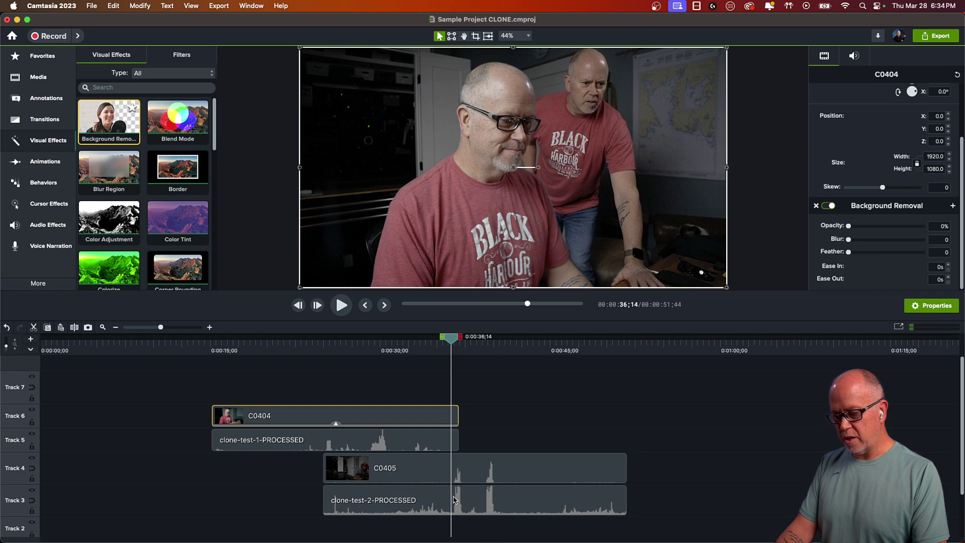
{"action": "key", "text": "space"}
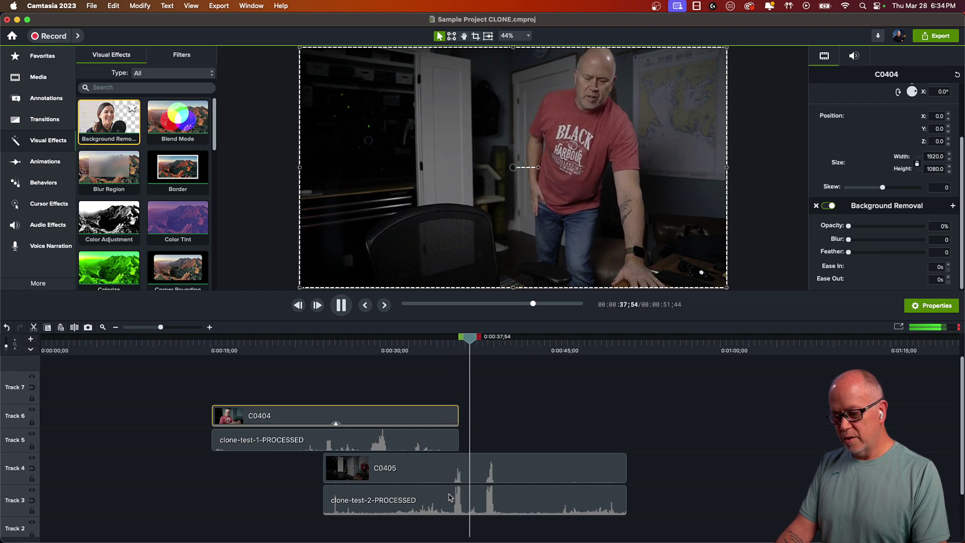
{"action": "key", "text": "space"}
{"action": "key", "text": "space"}
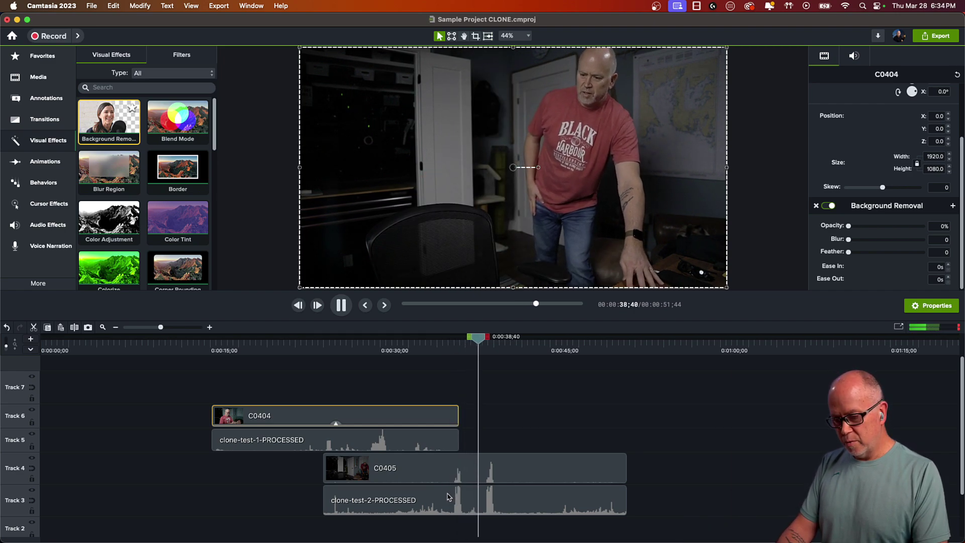
{"action": "key", "text": "space"}
Move C0404 and clone-test-1-PROCESSED about 13 seconds later over C0405, and shift all four clips about 18 seconds earlier together.
{"action": "left_click", "coordinate": [264, 442], "text": "shift"}
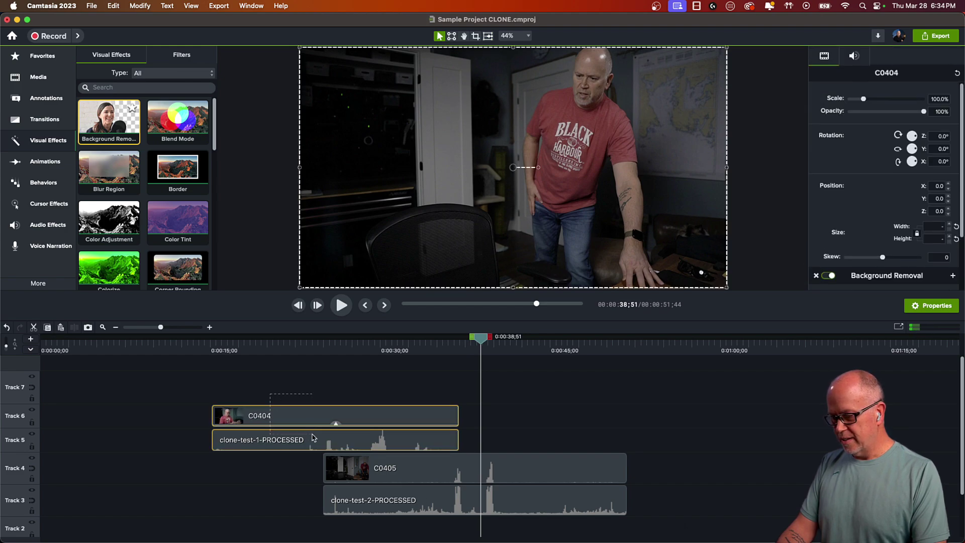
{"action": "left_click_drag", "start_coordinate": [268, 447], "coordinate": [415, 454]}
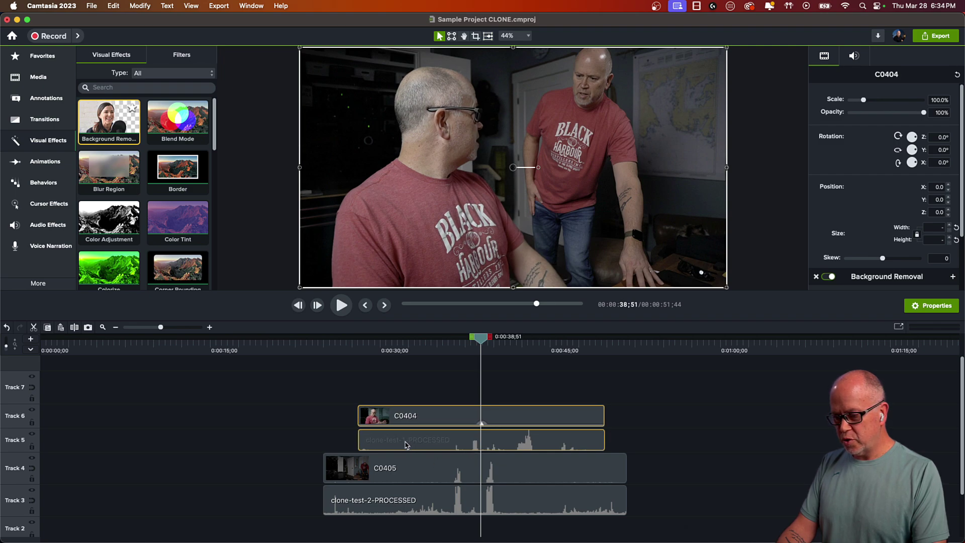
{"action": "left_click_drag", "start_coordinate": [406, 444], "coordinate": [405, 444]}
{"action": "left_click", "coordinate": [438, 389]}
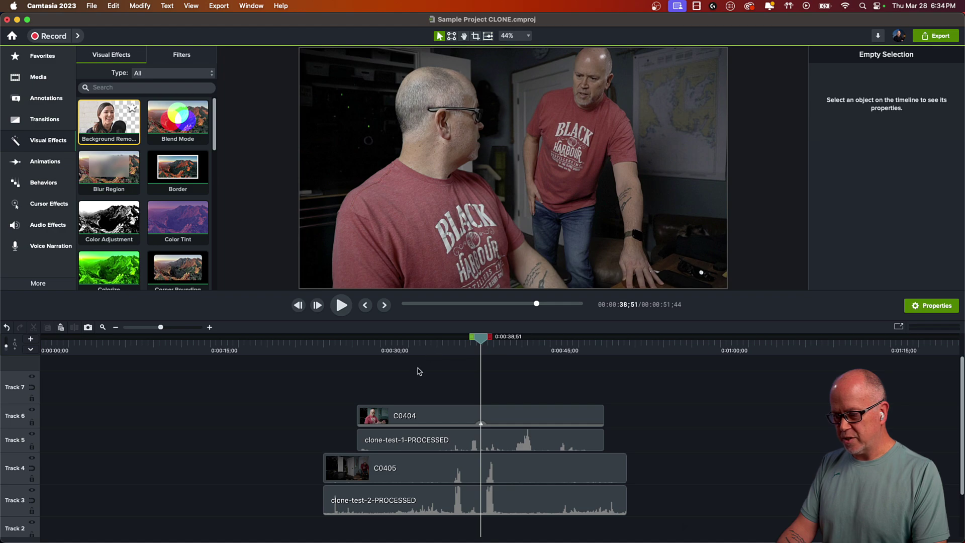
{"action": "left_click_drag", "start_coordinate": [438, 414], "coordinate": [346, 502]}
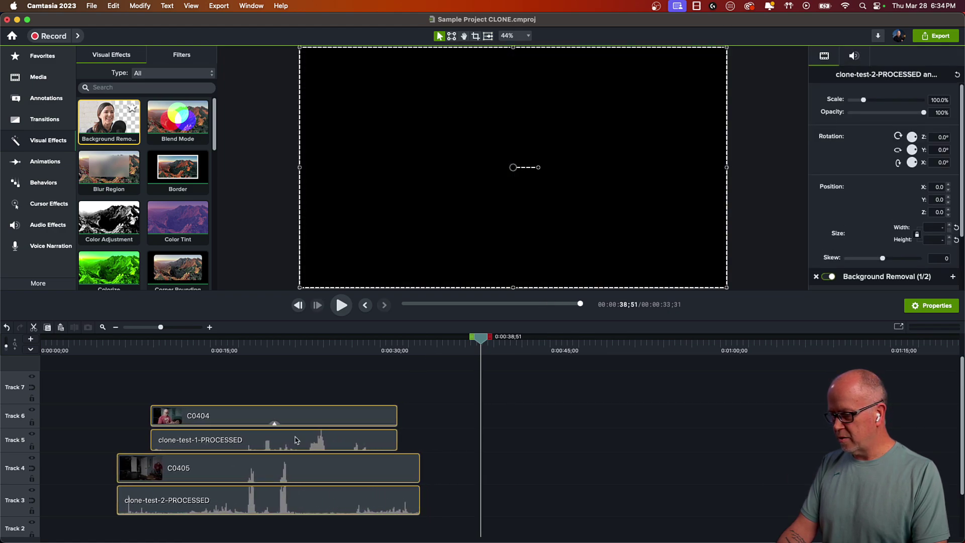
Play the combined clone scene from 0:00:16;52 past the end of C0404 to check the timing between the two takes.
{"action": "left_click", "coordinate": [231, 349]}
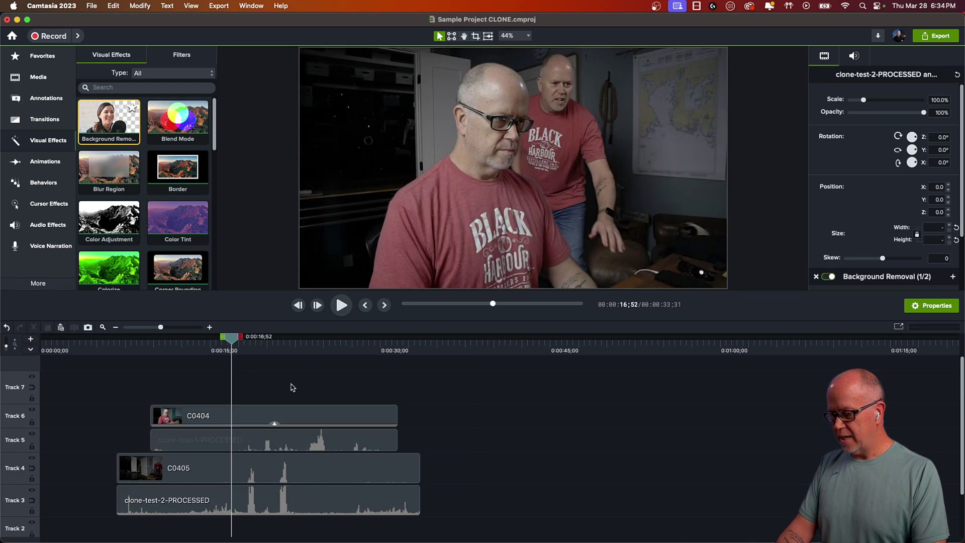
{"action": "left_click", "coordinate": [290, 387]}
{"action": "key", "text": "space"}
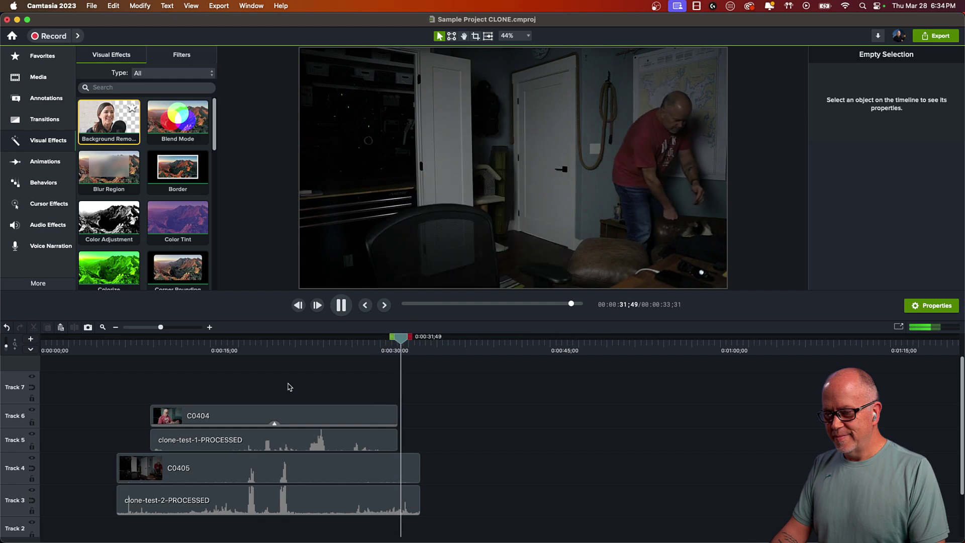
{"action": "key", "text": "space"}
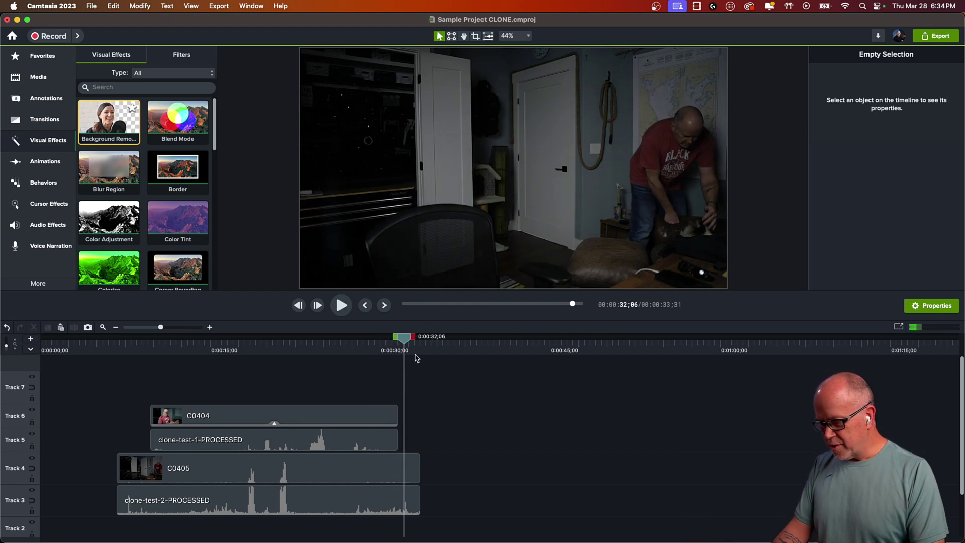
Trim the ends of C0405 and clone-test-2-PROCESSED to match the end of C0404 and play the ending.
{"action": "left_click_drag", "start_coordinate": [408, 343], "coordinate": [387, 345]}
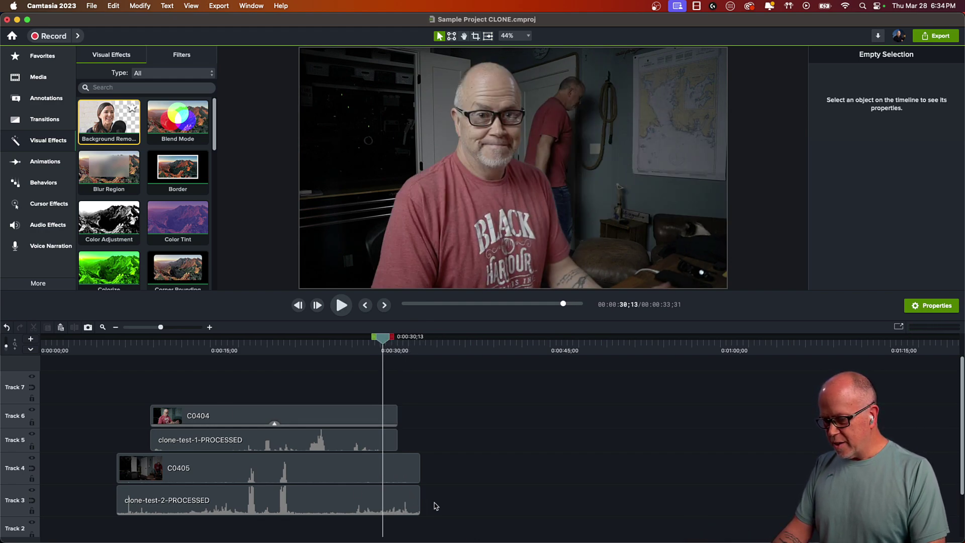
{"action": "mouse_move", "coordinate": [435, 505]}
{"action": "left_mouse_down"}
{"action": "mouse_move", "coordinate": [416, 471]}
{"action": "mouse_move", "coordinate": [399, 466]}
{"action": "left_mouse_up"}
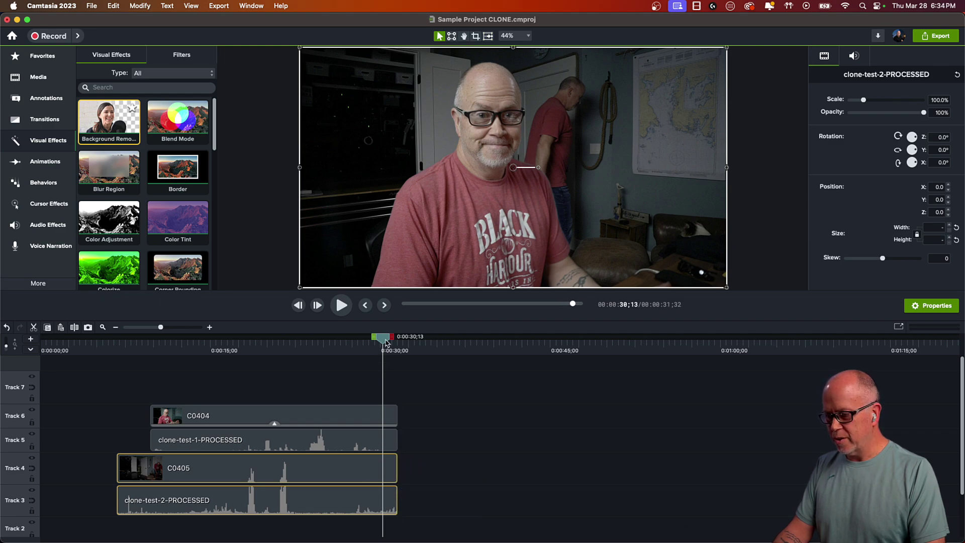
{"action": "key", "text": "space"}
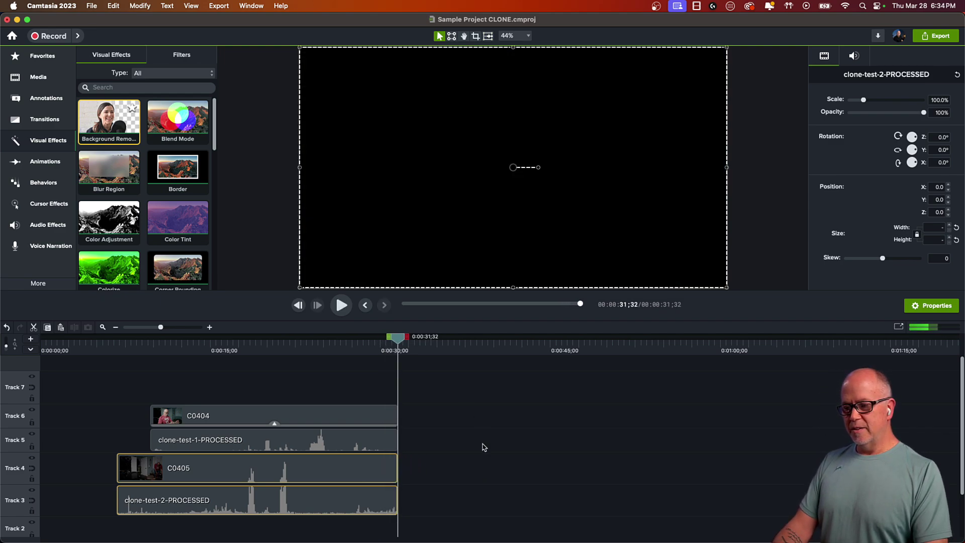
{"action": "key", "text": "space"}
Silence the camera audio of the C0405 clip on Track 4.
{"action": "left_click", "coordinate": [271, 339]}
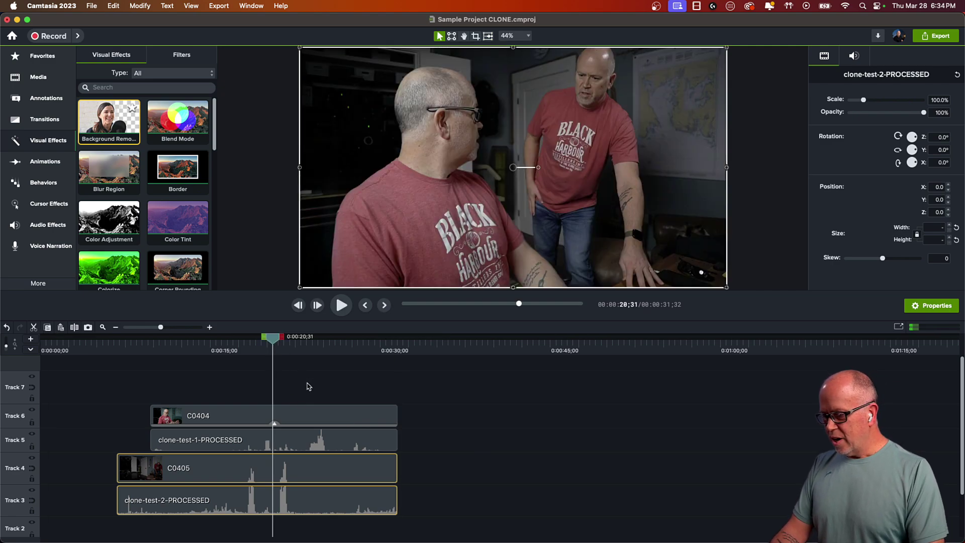
{"action": "left_click", "coordinate": [296, 386]}
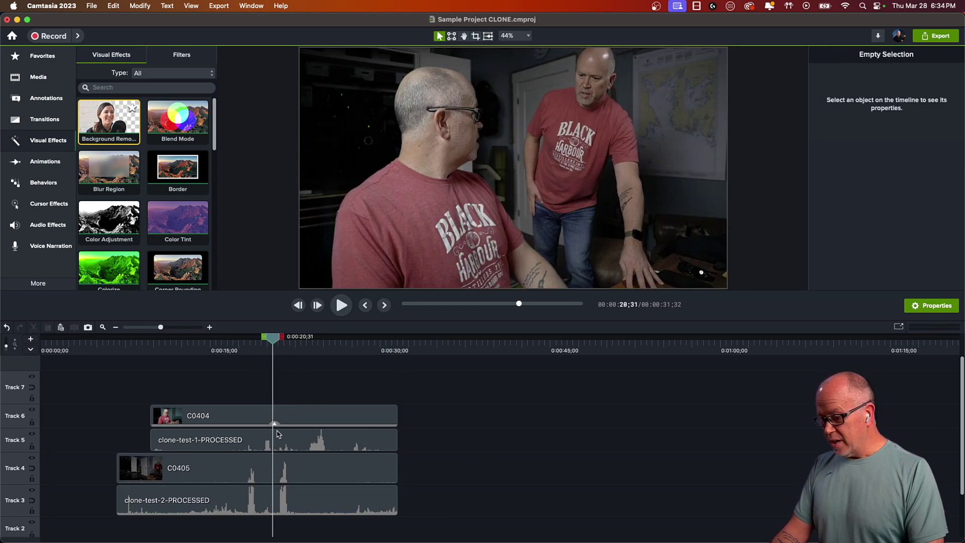
{"action": "left_click", "coordinate": [206, 473]}
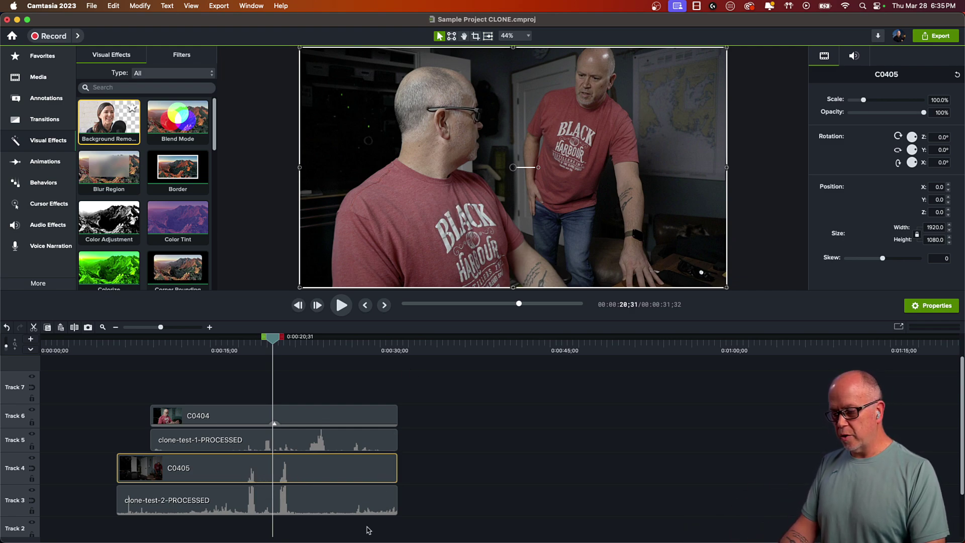
{"action": "left_click", "coordinate": [307, 503]}
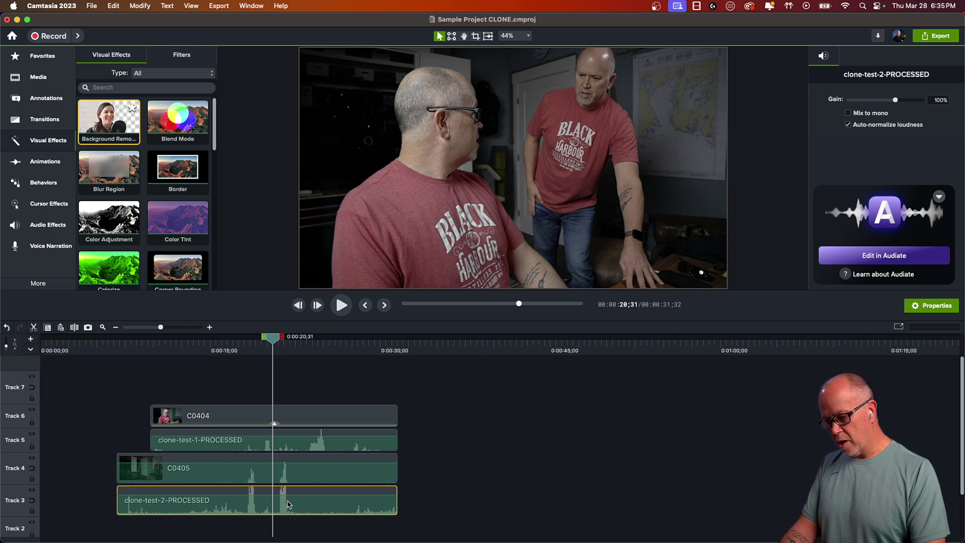
{"action": "left_click", "coordinate": [308, 476]}
{"action": "right_click", "coordinate": [305, 475]}
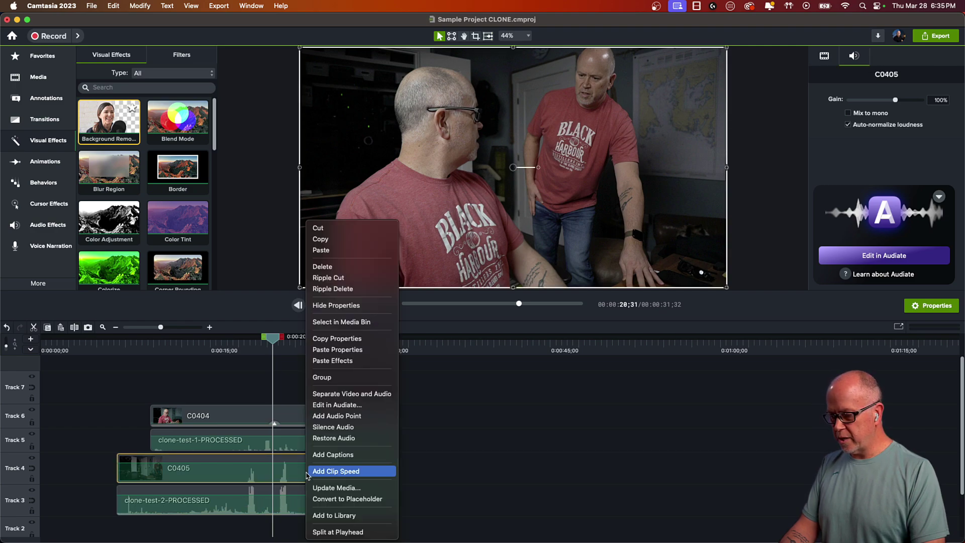
{"action": "left_click", "coordinate": [338, 428]}
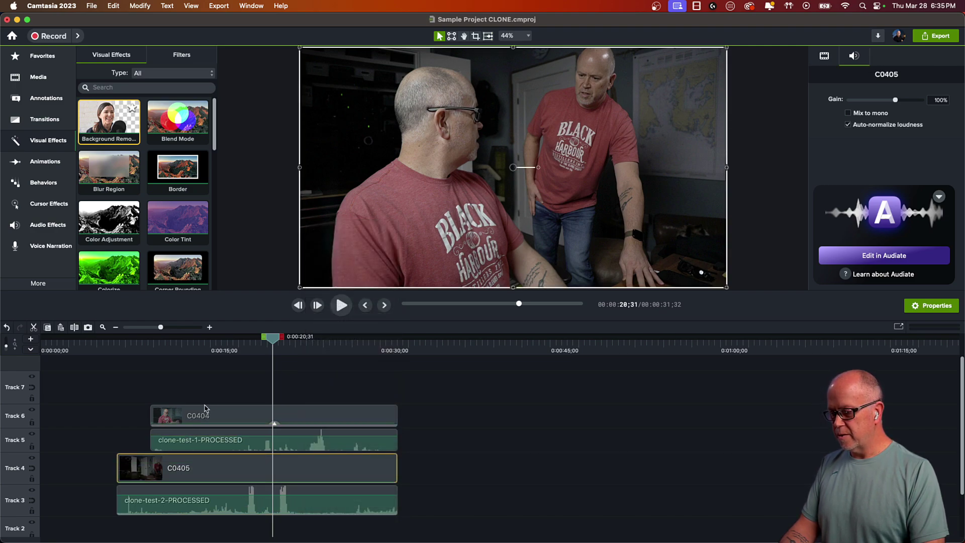
Play the clone dialogue from shortly after 0:00:15 to 0:00:26;52 to compare the loudness of the two voices.
{"action": "left_click", "coordinate": [181, 391]}
{"action": "left_click", "coordinate": [231, 348]}
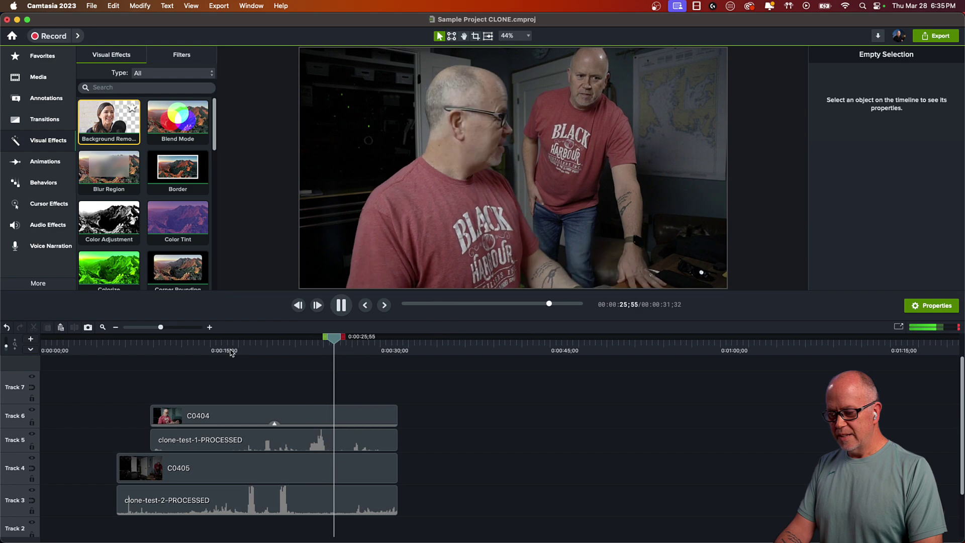
{"action": "key", "text": "space"}
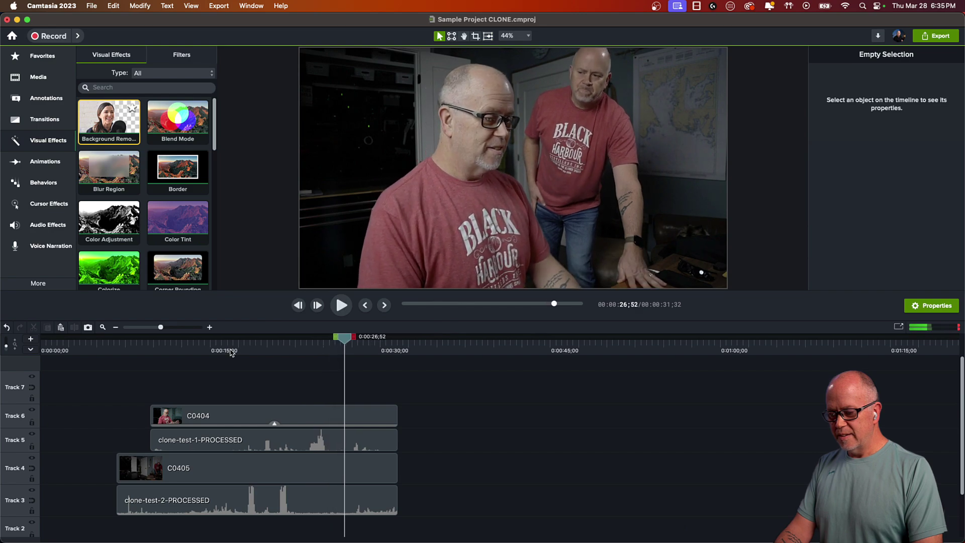
{"action": "left_click", "coordinate": [261, 352]}
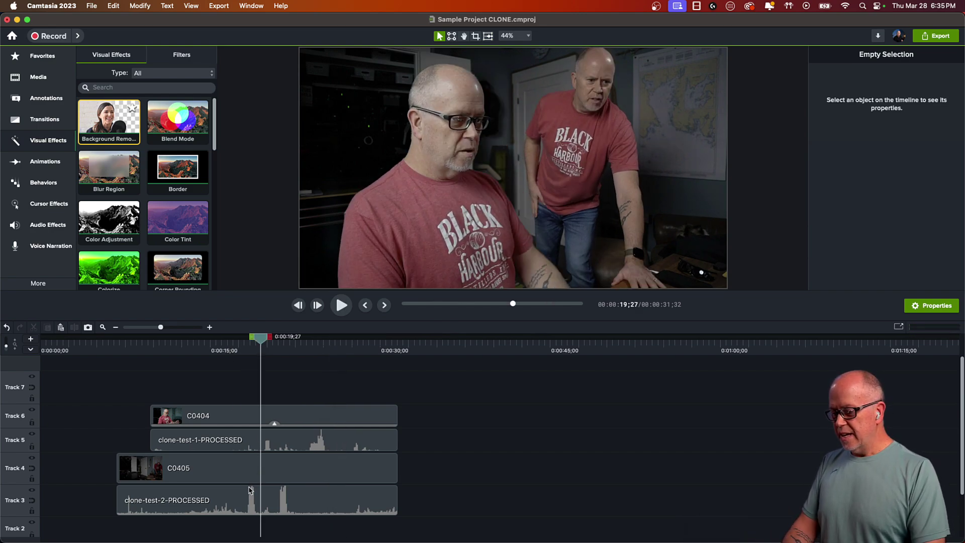
Lower the clone-test-2-PROCESSED audio volume to 44% and play the scene from 0:00:17;46 to check the balance.
{"action": "left_click", "coordinate": [232, 500]}
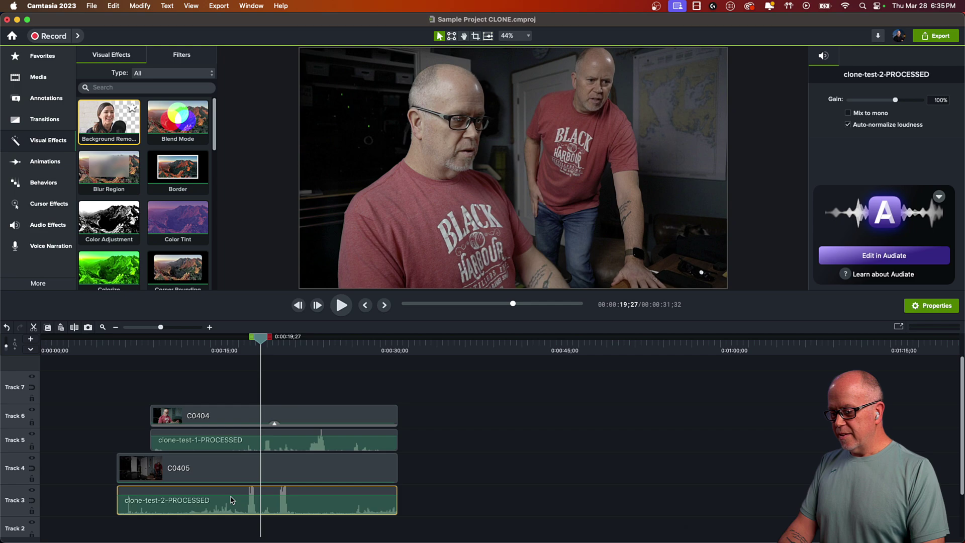
{"action": "left_click", "coordinate": [242, 352]}
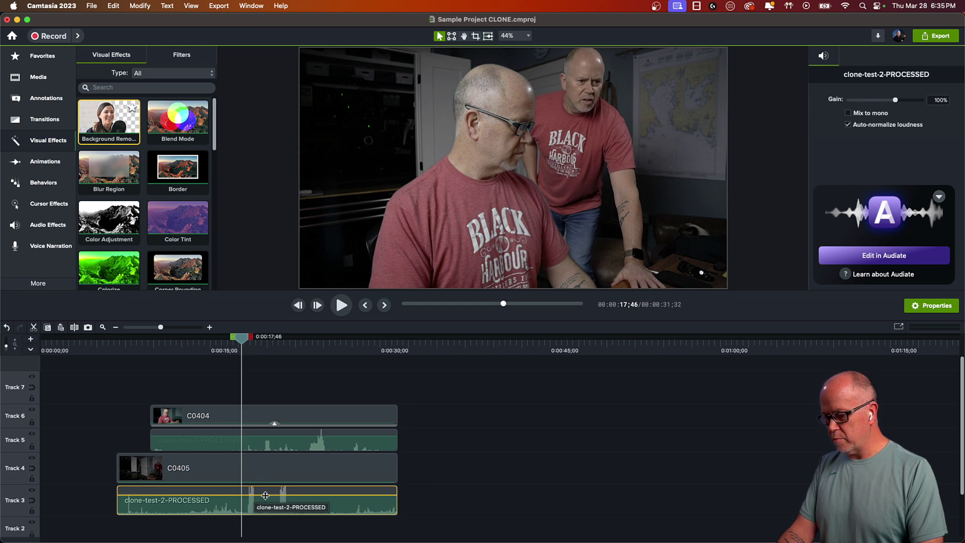
{"action": "left_click_drag", "start_coordinate": [269, 496], "coordinate": [271, 498]}
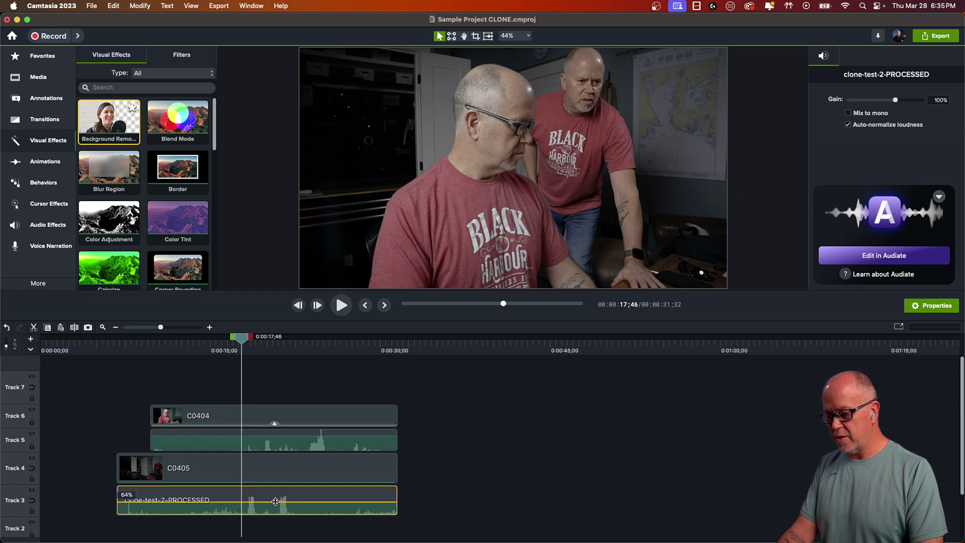
{"action": "left_click_drag", "start_coordinate": [276, 504], "coordinate": [276, 504]}
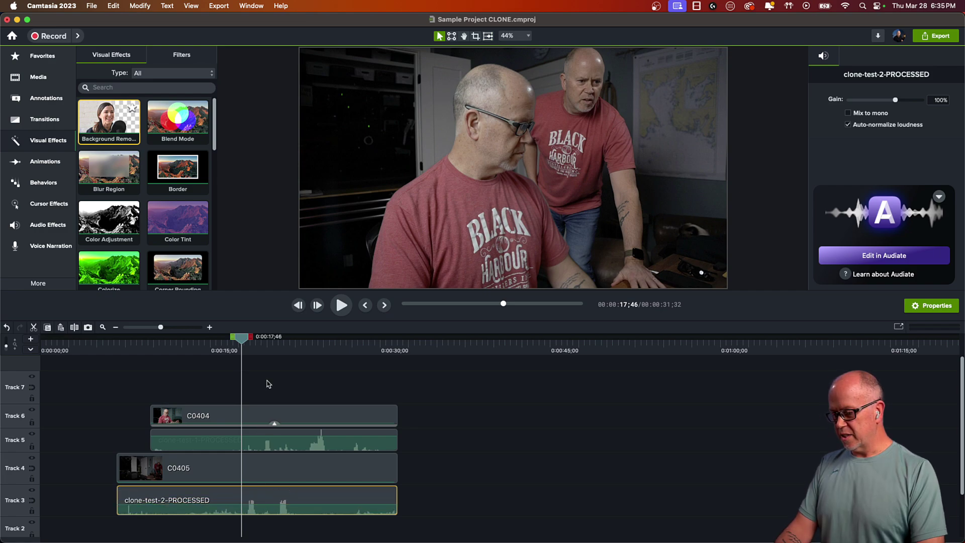
{"action": "key", "text": "space"}
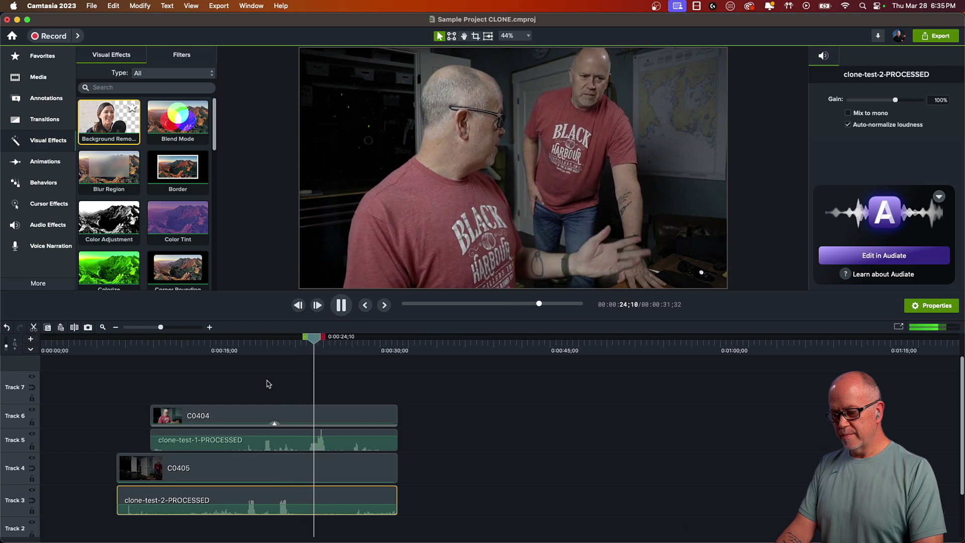
{"action": "key", "text": "space"}
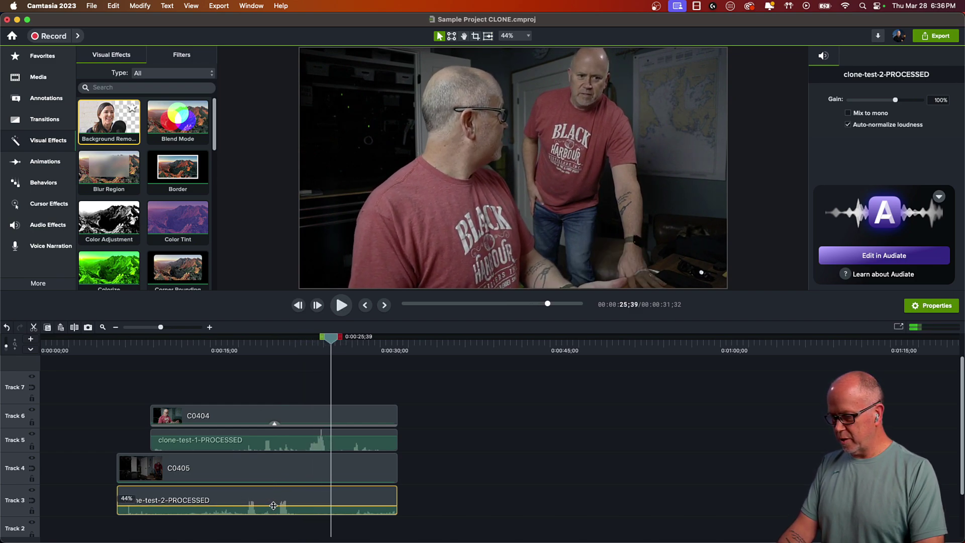
{"action": "left_click", "coordinate": [277, 445]}
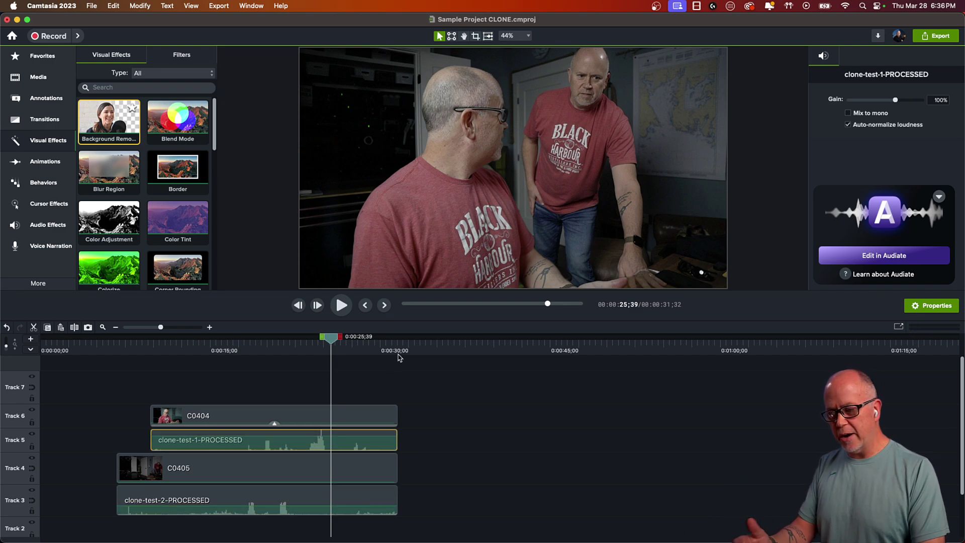
{"action": "left_click", "coordinate": [128, 380]}
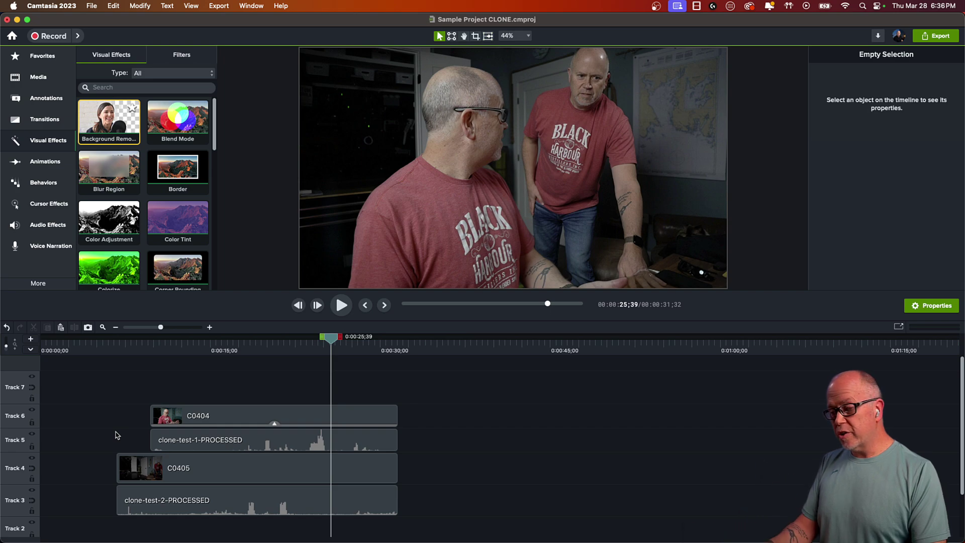
Add the C0407 video from the project media to the start of Track 7, above the other clips.
{"action": "left_click", "coordinate": [40, 79]}
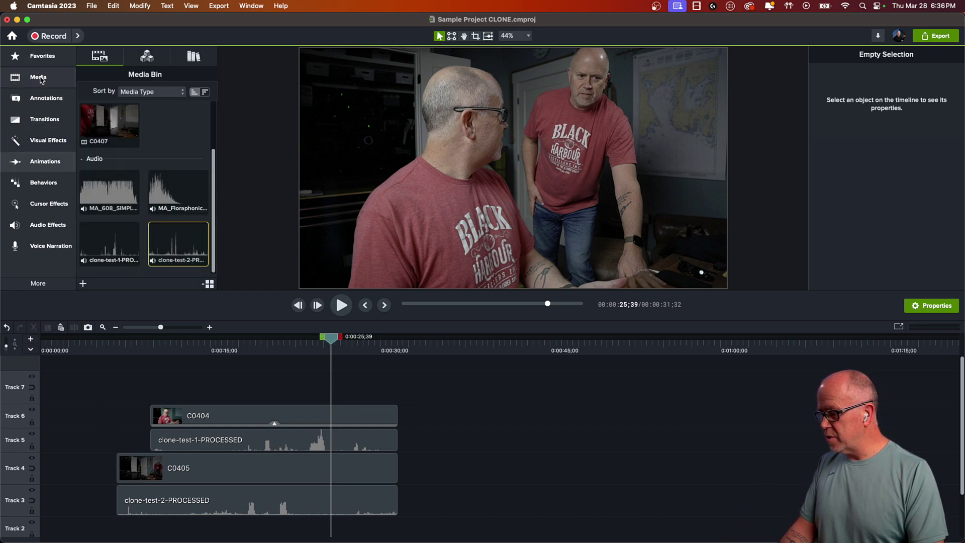
{"action": "scroll", "coordinate": [156, 122], "scroll_direction": "up", "scroll_amount": 3}
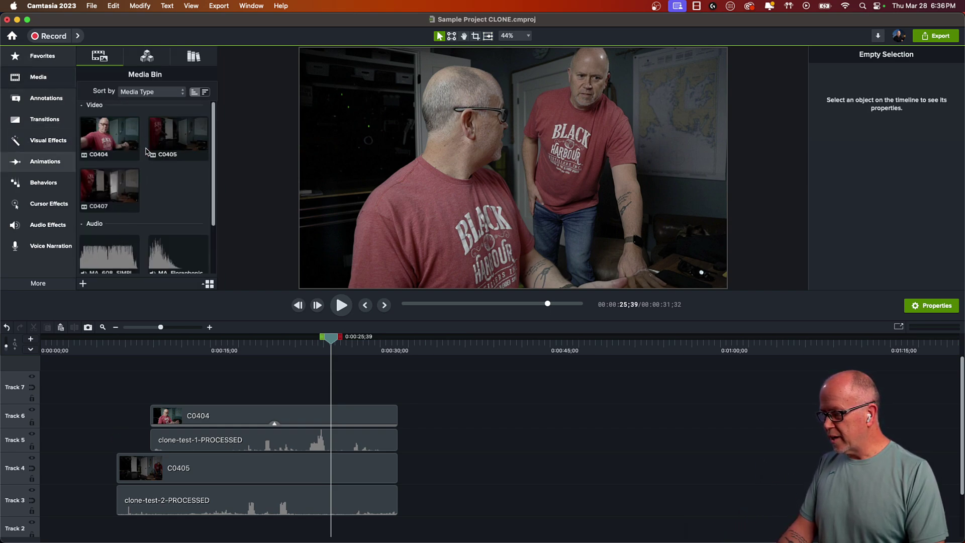
{"action": "scroll", "coordinate": [160, 190], "scroll_direction": "down", "scroll_amount": 3}
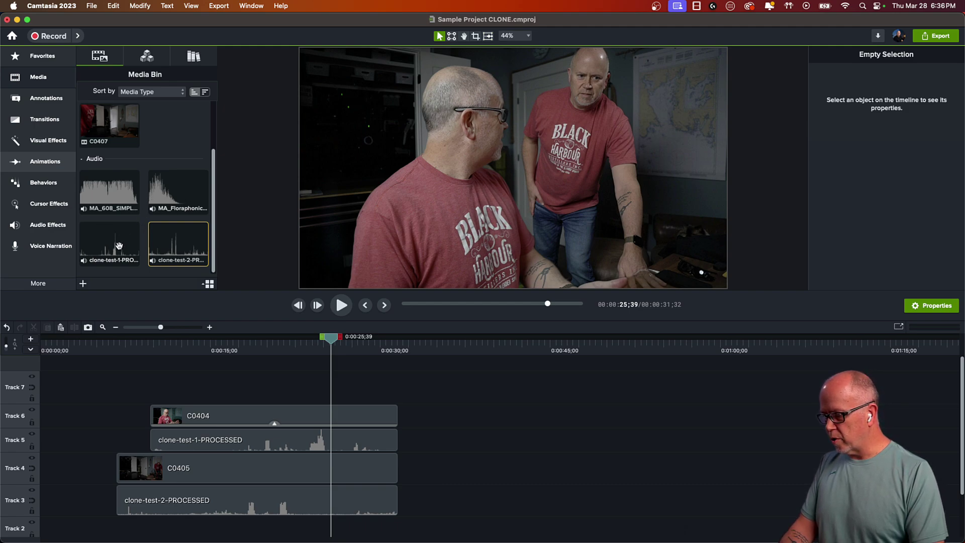
{"action": "scroll", "coordinate": [171, 139], "scroll_direction": "up", "scroll_amount": 3}
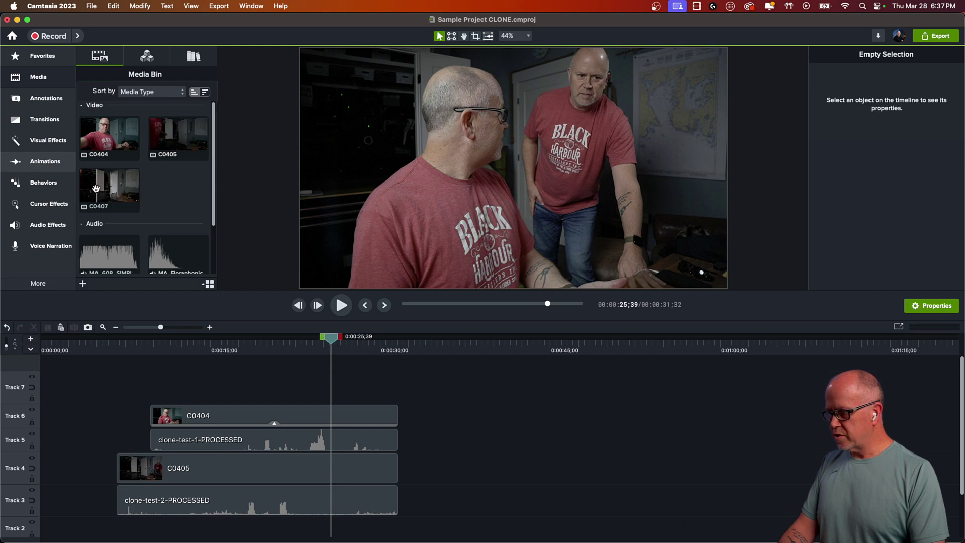
{"action": "left_click_drag", "start_coordinate": [97, 186], "coordinate": [45, 415]}
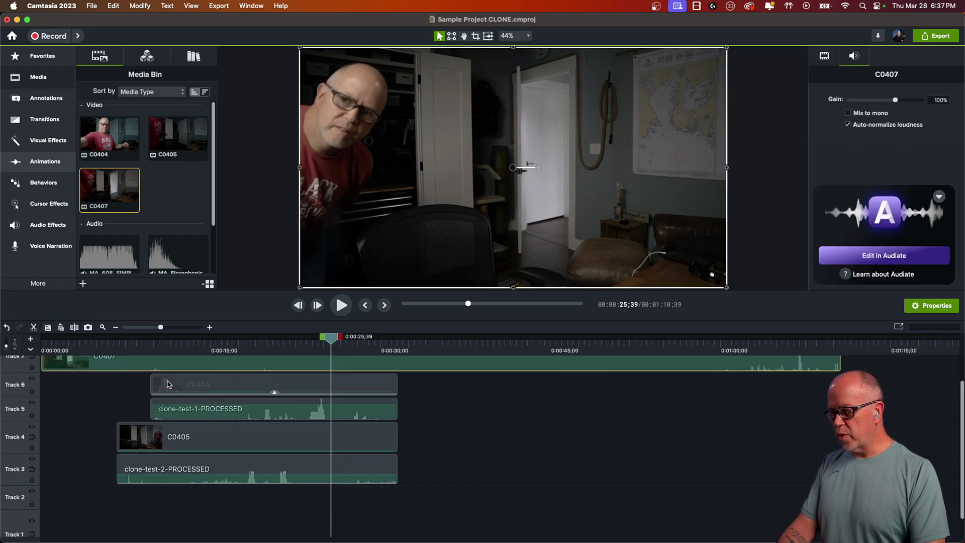
{"action": "scroll", "coordinate": [54, 453], "scroll_direction": "down", "scroll_amount": 1}
{"action": "scroll", "coordinate": [57, 451], "scroll_direction": "up", "scroll_amount": 1}
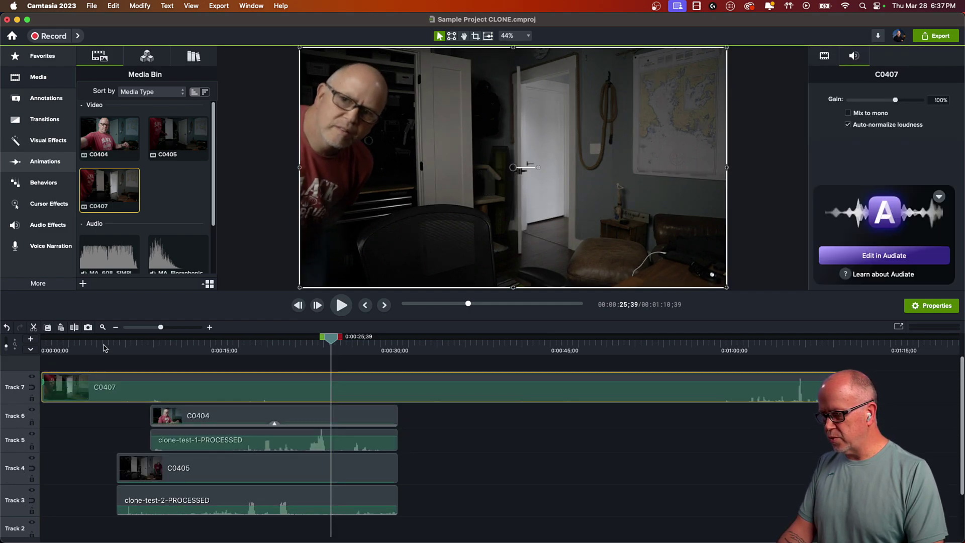
Scrub through C0407 to find the peeking reaction, split the clip at 0:01:02;06 and delete the part after it.
{"action": "left_click_drag", "start_coordinate": [104, 347], "coordinate": [132, 381]}
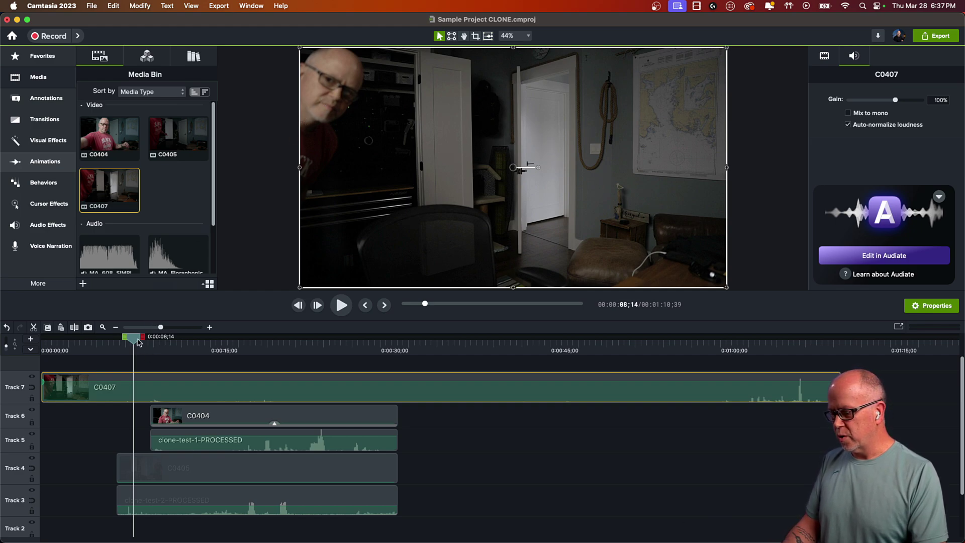
{"action": "left_click_drag", "start_coordinate": [134, 340], "coordinate": [346, 388]}
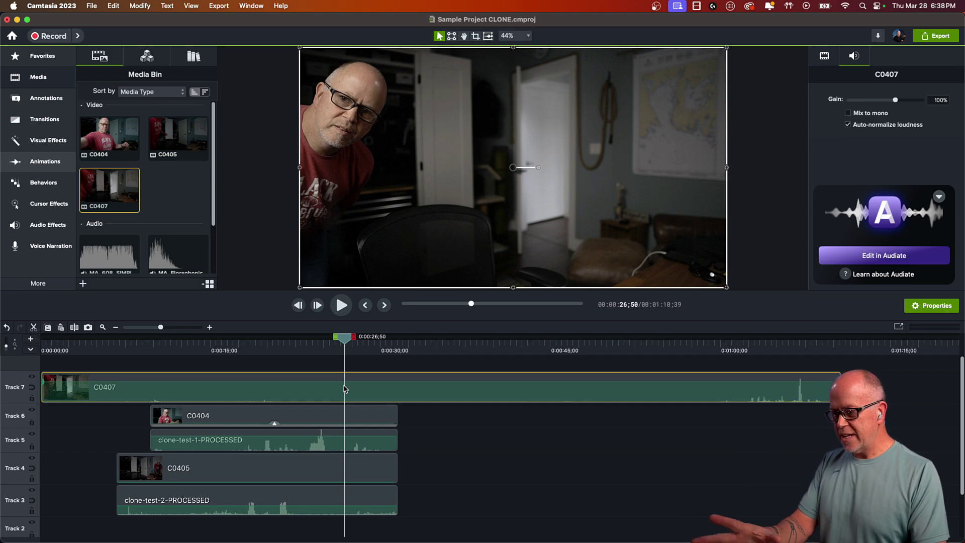
{"action": "left_click_drag", "start_coordinate": [344, 388], "coordinate": [712, 462]}
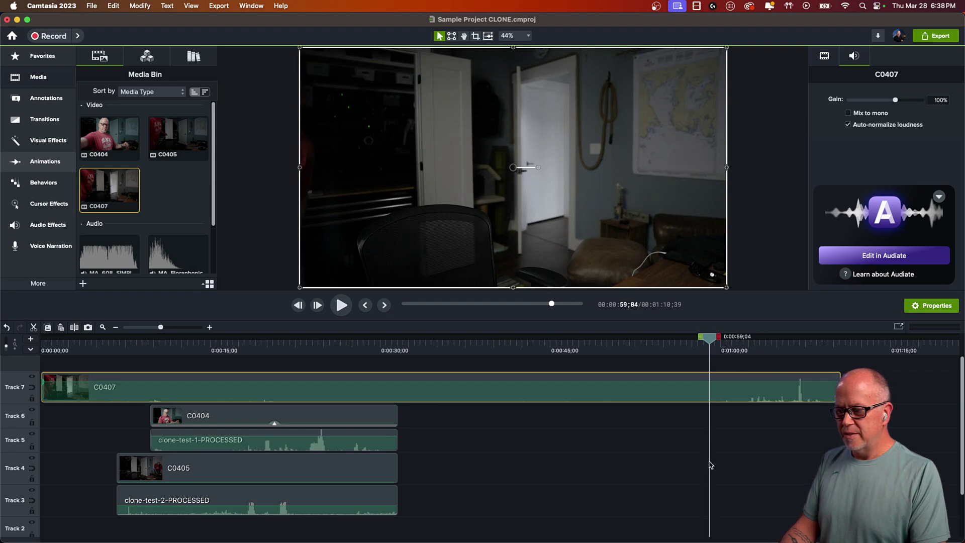
{"action": "left_click_drag", "start_coordinate": [716, 463], "coordinate": [694, 479]}
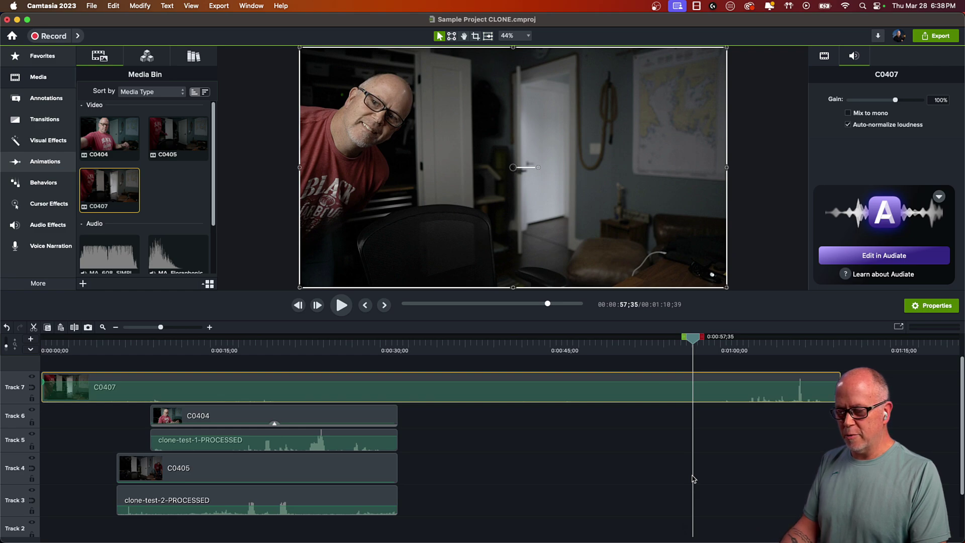
{"action": "left_click_drag", "start_coordinate": [693, 479], "coordinate": [745, 490]}
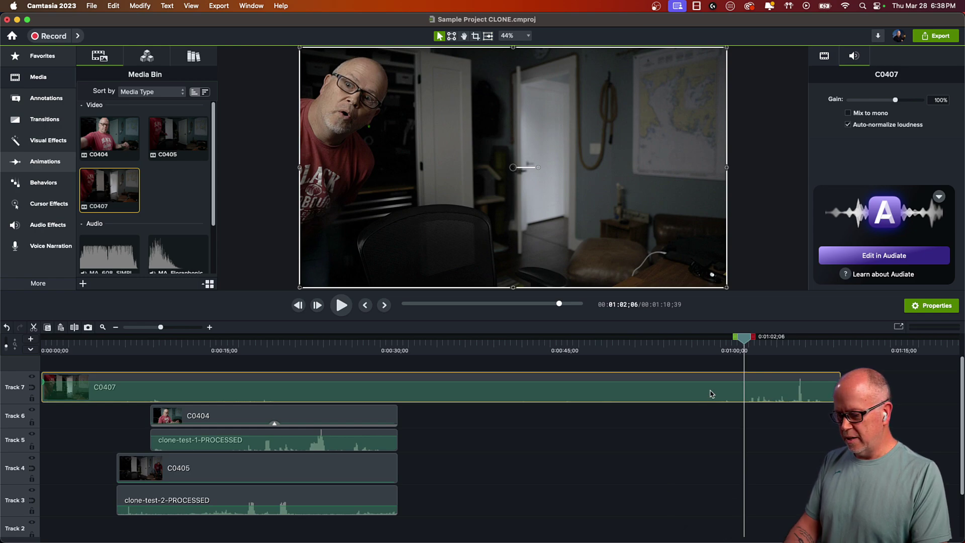
{"action": "key", "text": "s"}
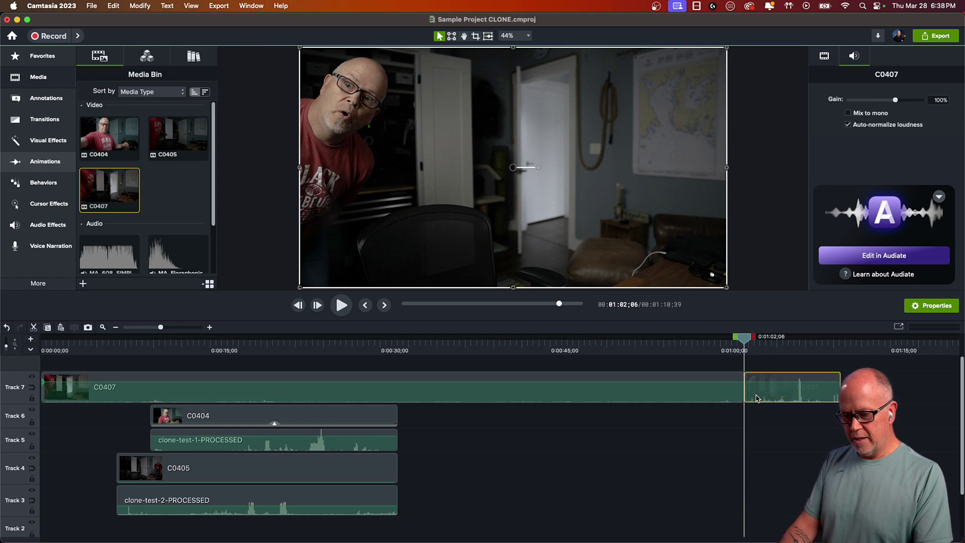
{"action": "key", "text": "Delete"}
Split C0407 at 0:00:58;56, delete the part before it and move the remaining piece over the end of the other clips on Track 7.
{"action": "left_click_drag", "start_coordinate": [747, 339], "coordinate": [710, 351]}
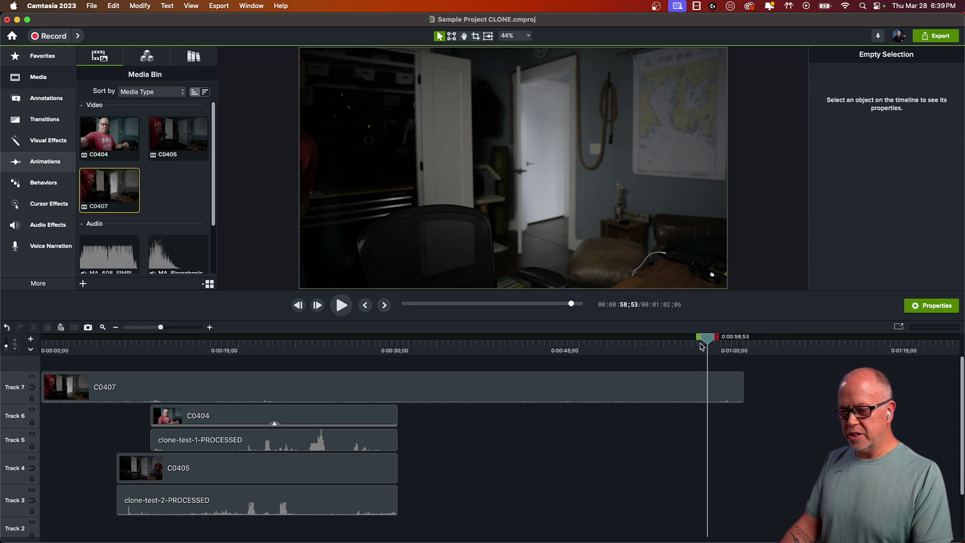
{"action": "left_click_drag", "start_coordinate": [708, 343], "coordinate": [709, 343]}
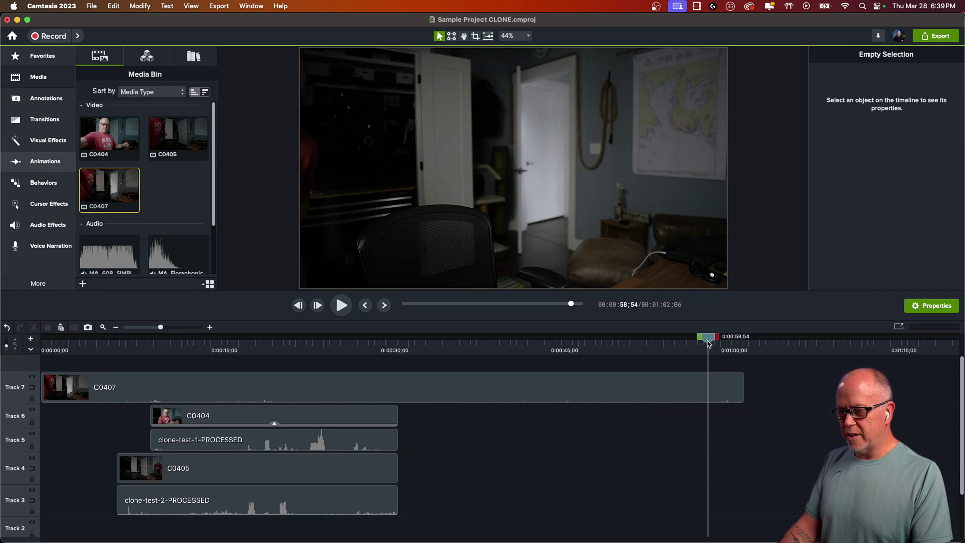
{"action": "left_click", "coordinate": [679, 390]}
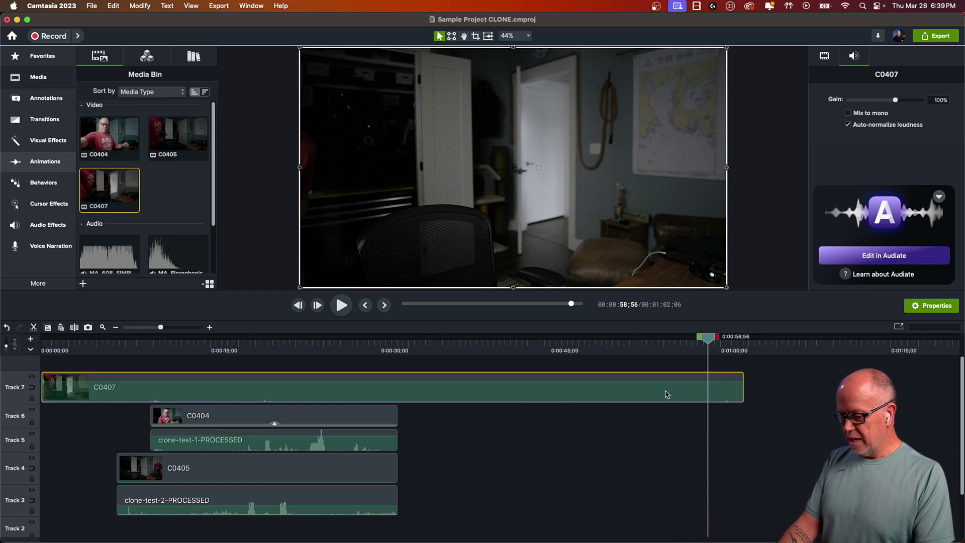
{"action": "key", "text": "s"}
{"action": "left_click", "coordinate": [646, 398]}
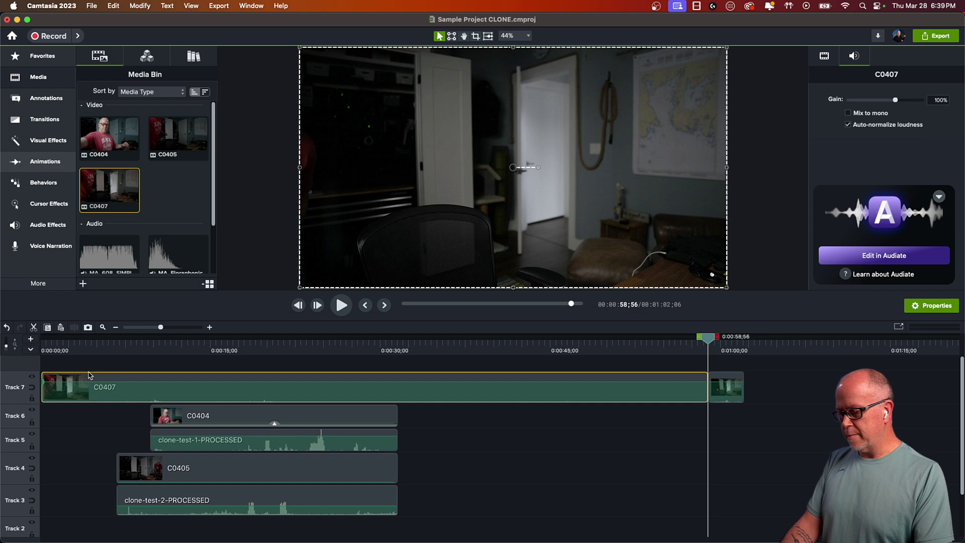
{"action": "key", "text": "Delete"}
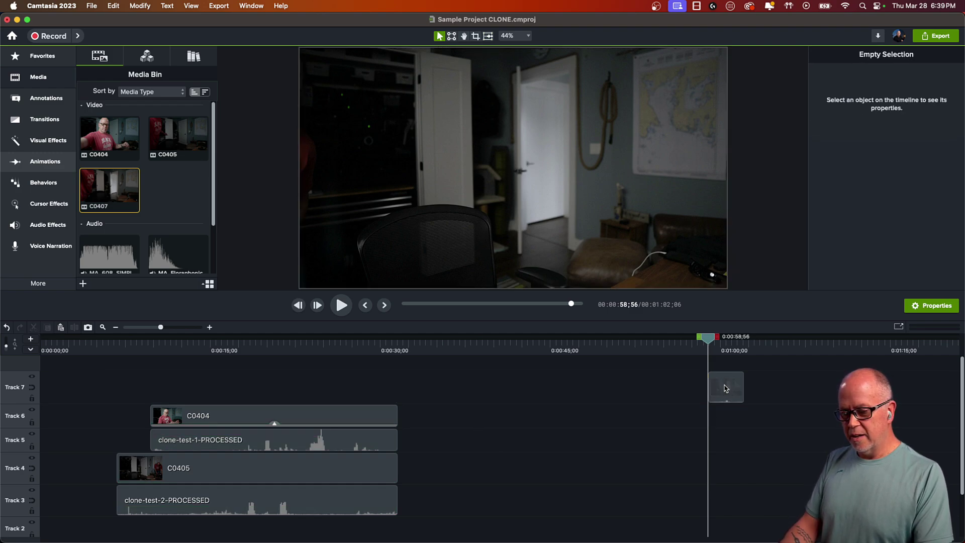
{"action": "left_click_drag", "start_coordinate": [726, 388], "coordinate": [397, 388]}
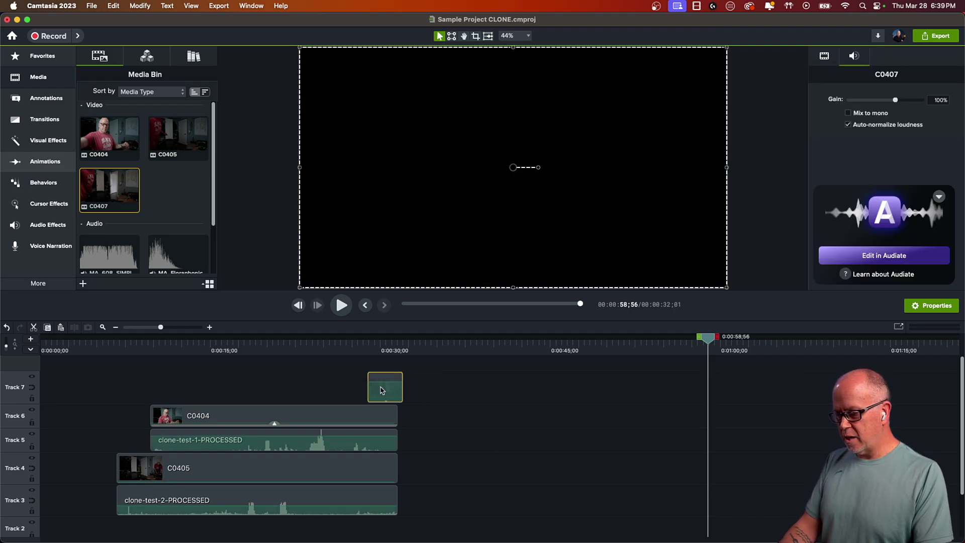
Apply Background Removal to the C0407 clip on Track 7 so the peeking clone appears over the other takes.
{"action": "left_click", "coordinate": [377, 350]}
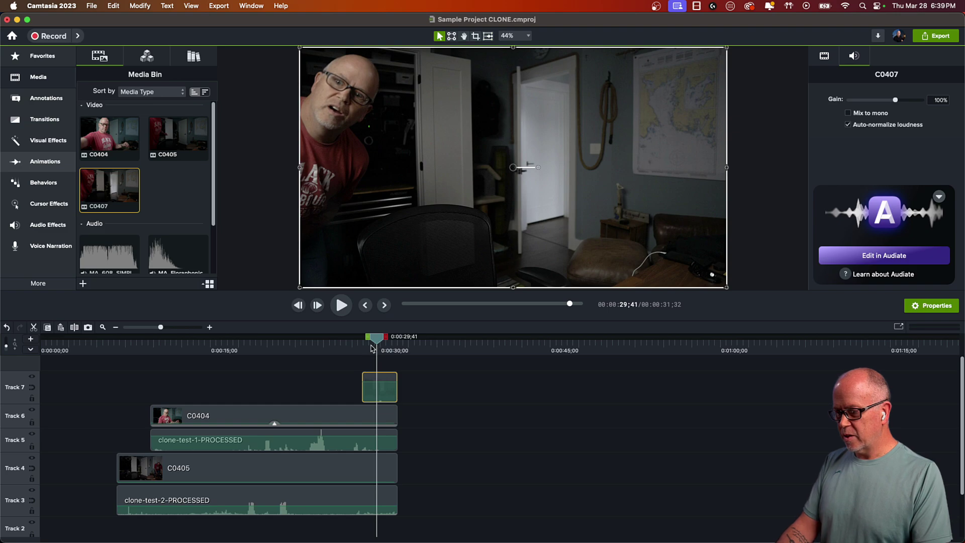
{"action": "left_click_drag", "start_coordinate": [374, 340], "coordinate": [377, 369]}
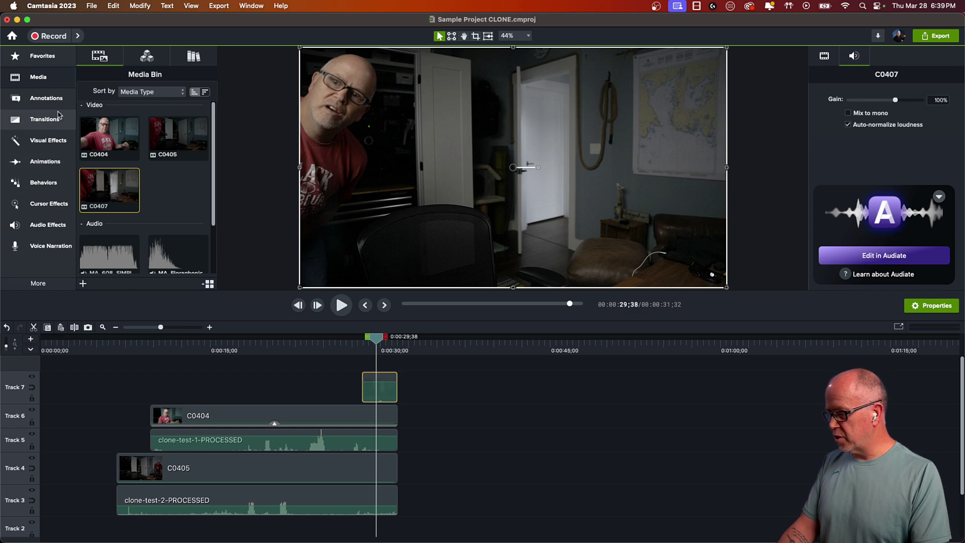
{"action": "left_click", "coordinate": [46, 143]}
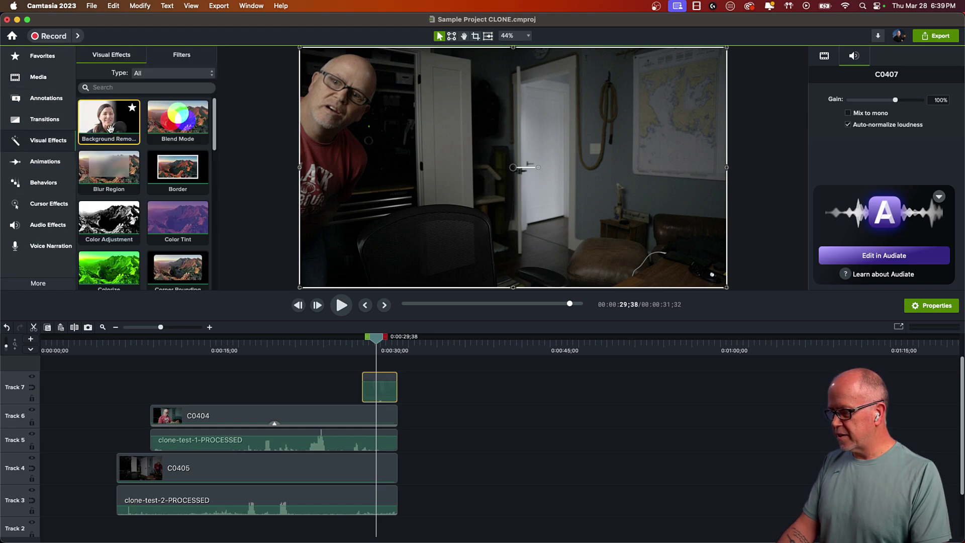
{"action": "left_click_drag", "start_coordinate": [106, 122], "coordinate": [383, 389]}
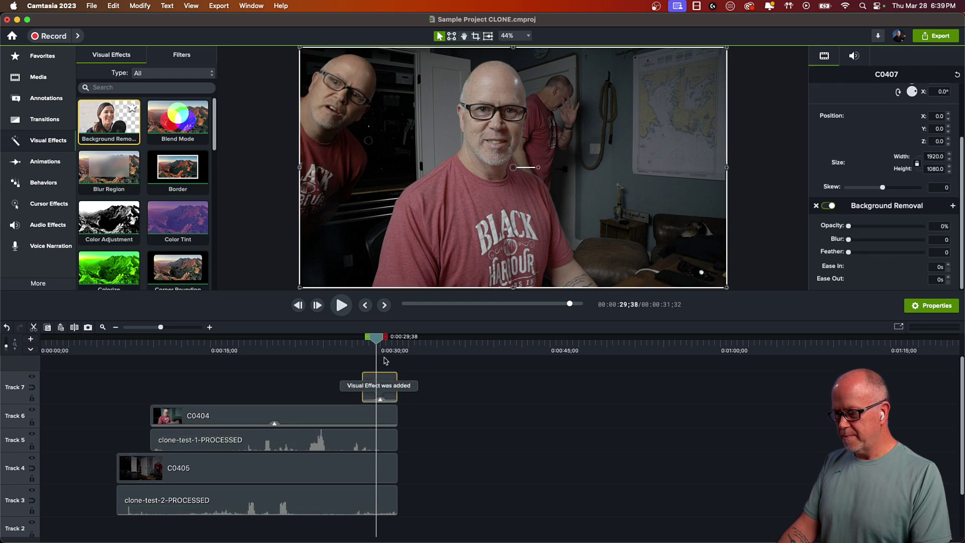
Select all video and audio clips together and move them so C0405 starts at the beginning of the timeline.
{"action": "mouse_move", "coordinate": [379, 341]}
{"action": "left_mouse_down"}
{"action": "mouse_move", "coordinate": [387, 342]}
{"action": "mouse_move", "coordinate": [370, 343]}
{"action": "mouse_move", "coordinate": [384, 350]}
{"action": "mouse_move", "coordinate": [115, 350]}
{"action": "mouse_move", "coordinate": [262, 400]}
{"action": "mouse_move", "coordinate": [410, 470]}
{"action": "left_mouse_up"}
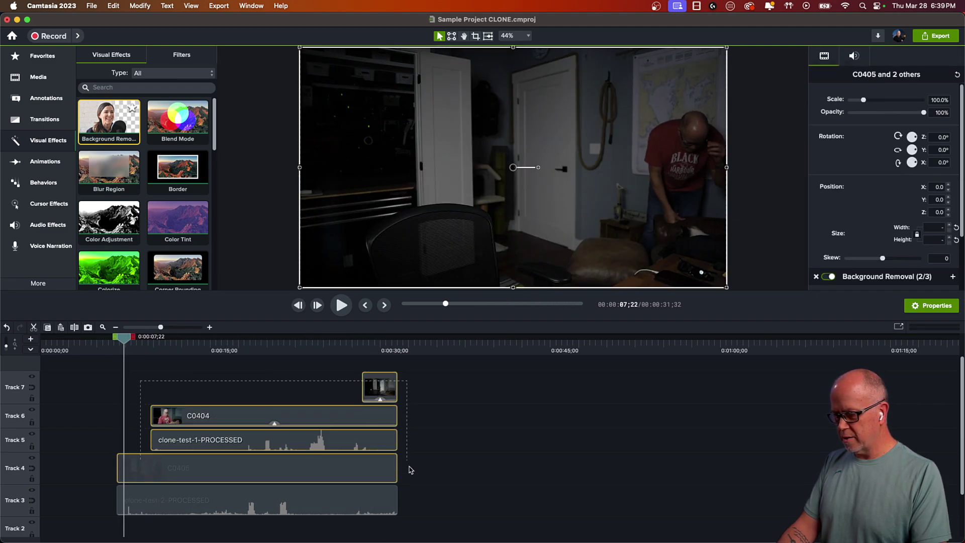
{"action": "left_click_drag", "start_coordinate": [211, 505], "coordinate": [129, 504]}
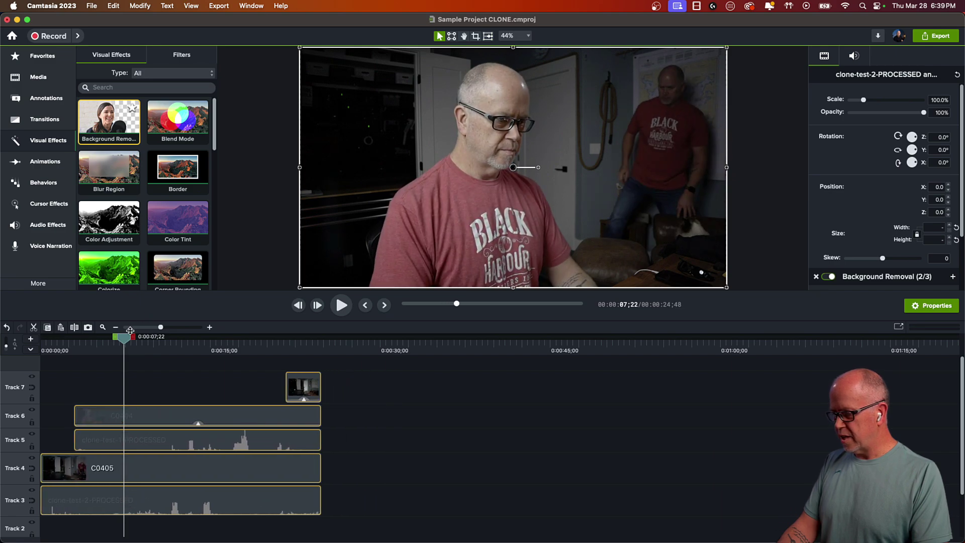
{"action": "left_click_drag", "start_coordinate": [125, 344], "coordinate": [9, 343]}
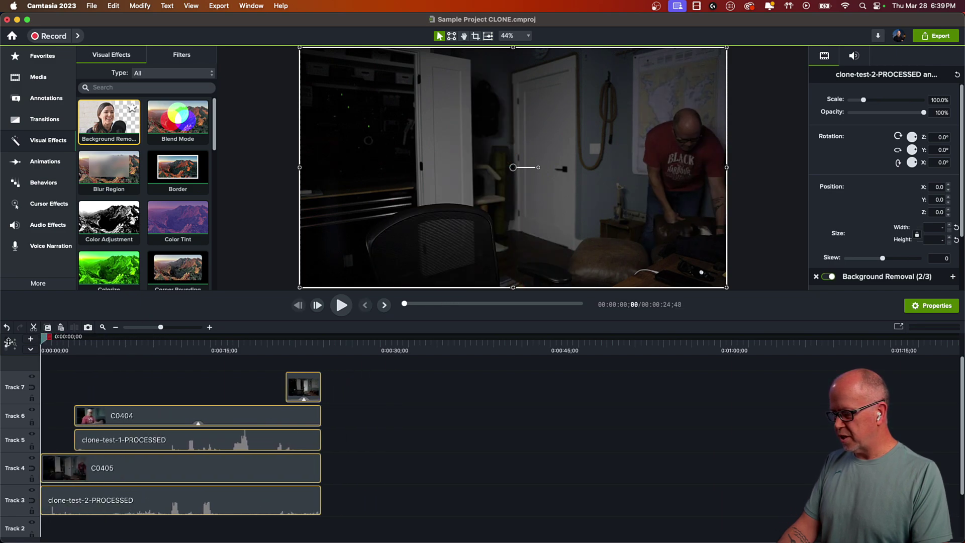
{"action": "left_click", "coordinate": [80, 373]}
Add the MA_608_SIMPLE_STORY_MAIN music at the start of Track 1 beneath the other clips and remove the empty Track 2.
{"action": "left_click", "coordinate": [42, 78]}
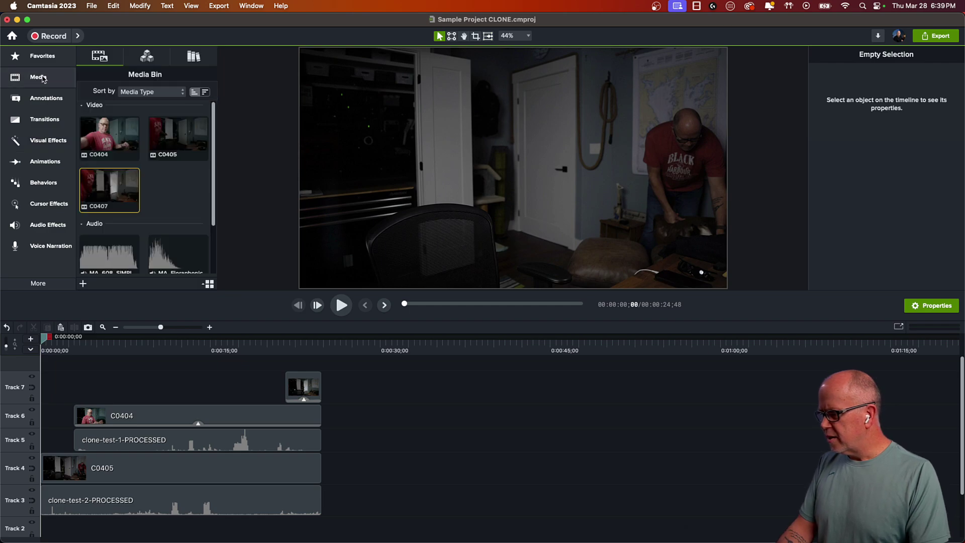
{"action": "scroll", "coordinate": [170, 195], "scroll_direction": "down", "scroll_amount": 3}
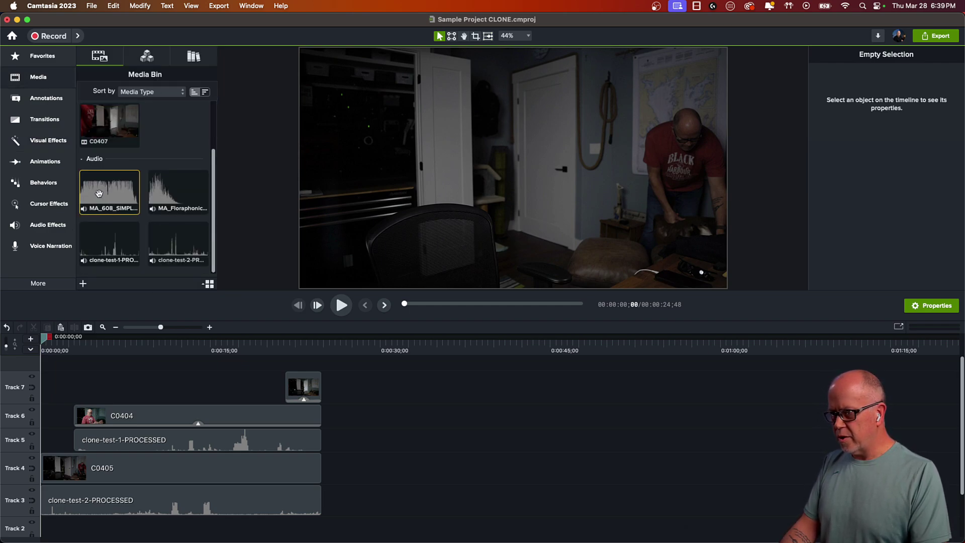
{"action": "left_click_drag", "start_coordinate": [98, 194], "coordinate": [33, 499]}
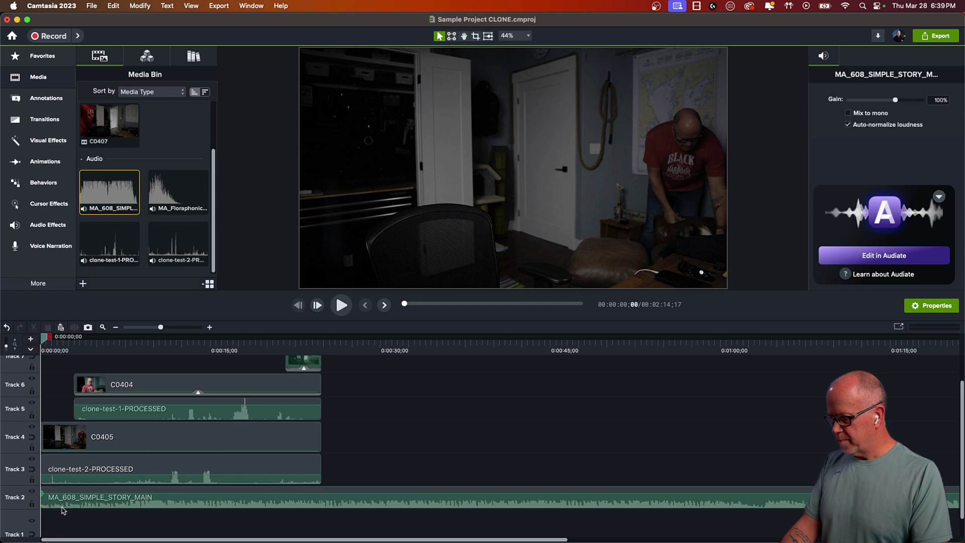
{"action": "left_click", "coordinate": [52, 515]}
{"action": "left_click_drag", "start_coordinate": [52, 500], "coordinate": [53, 537]}
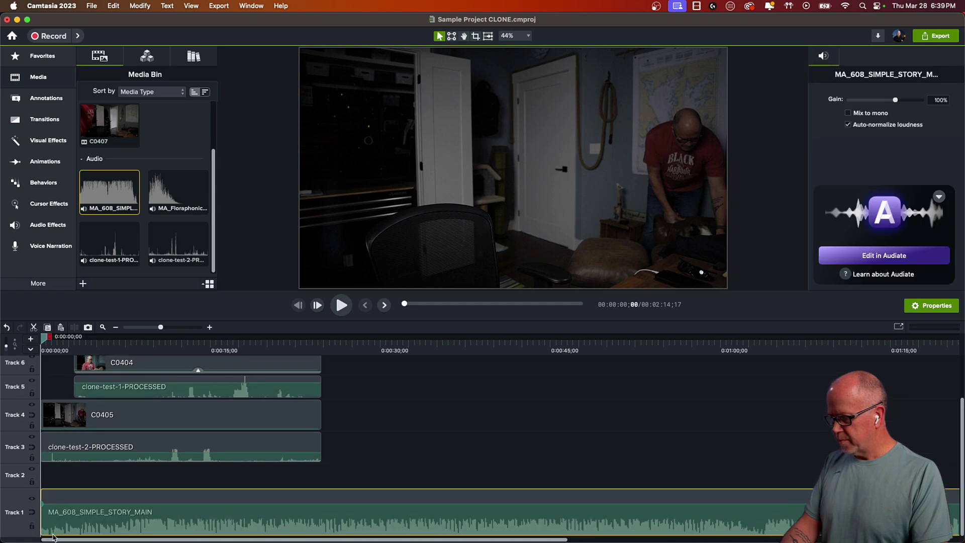
{"action": "right_click", "coordinate": [14, 481]}
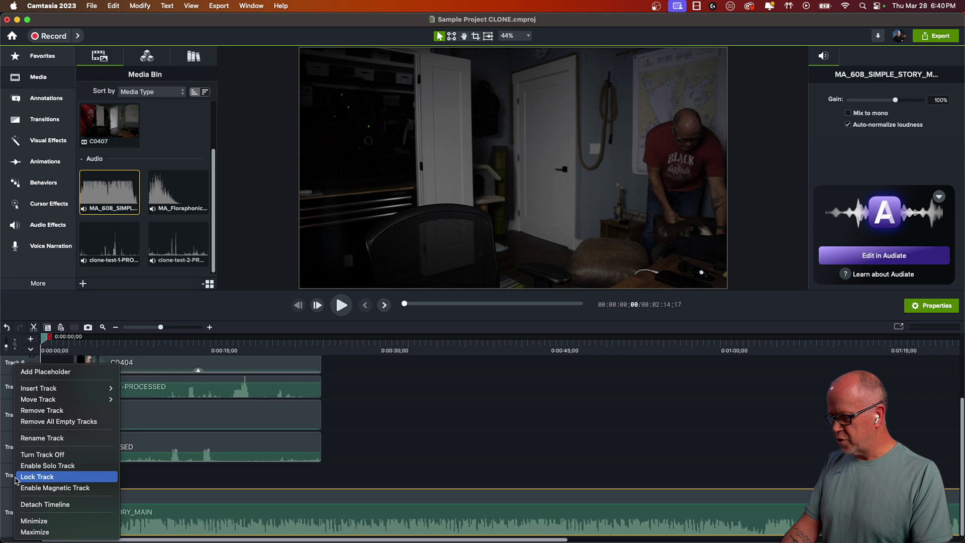
{"action": "left_click", "coordinate": [50, 416]}
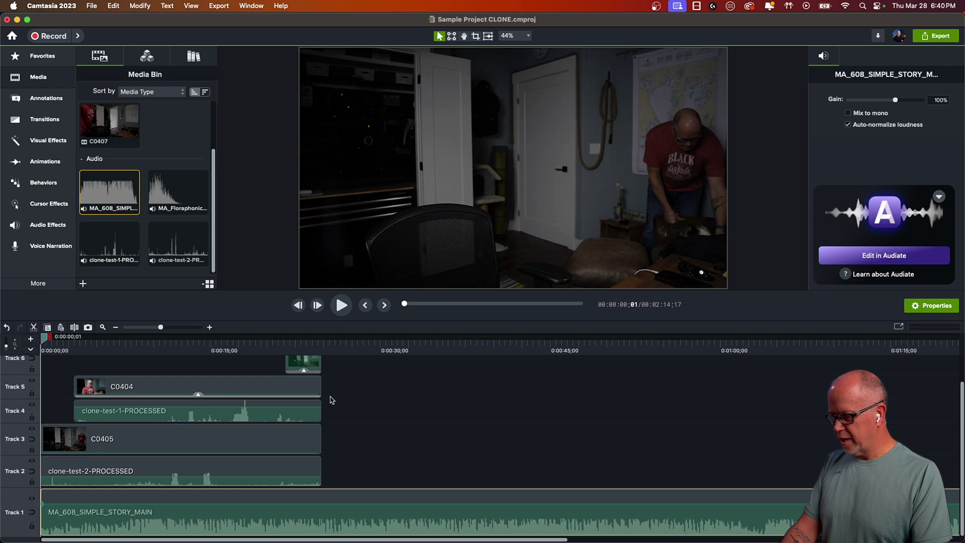
Split the music at 0:00:26;52, delete the part after it and trim the remaining end to line up with the video clips.
{"action": "left_click", "coordinate": [344, 354]}
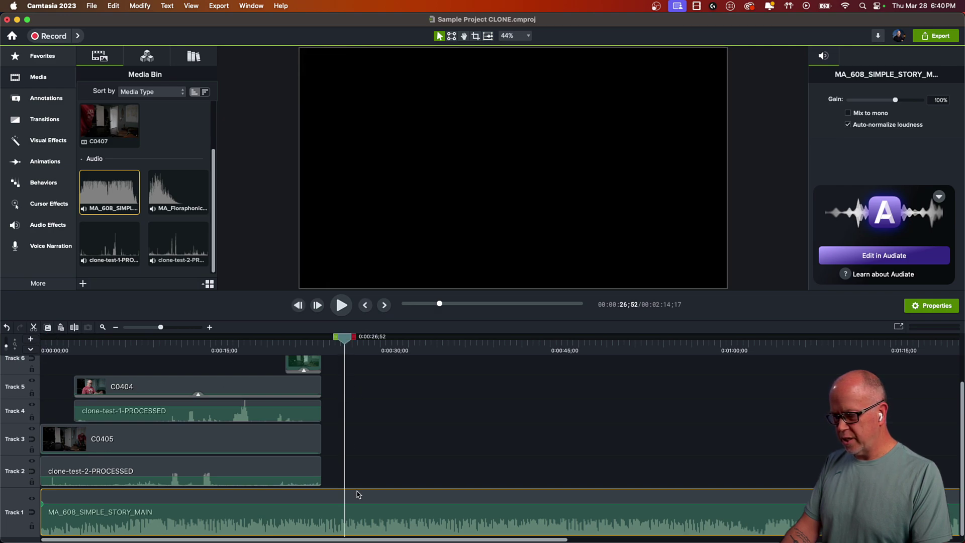
{"action": "key", "text": "s"}
{"action": "left_click", "coordinate": [367, 520]}
{"action": "key", "text": "Delete"}
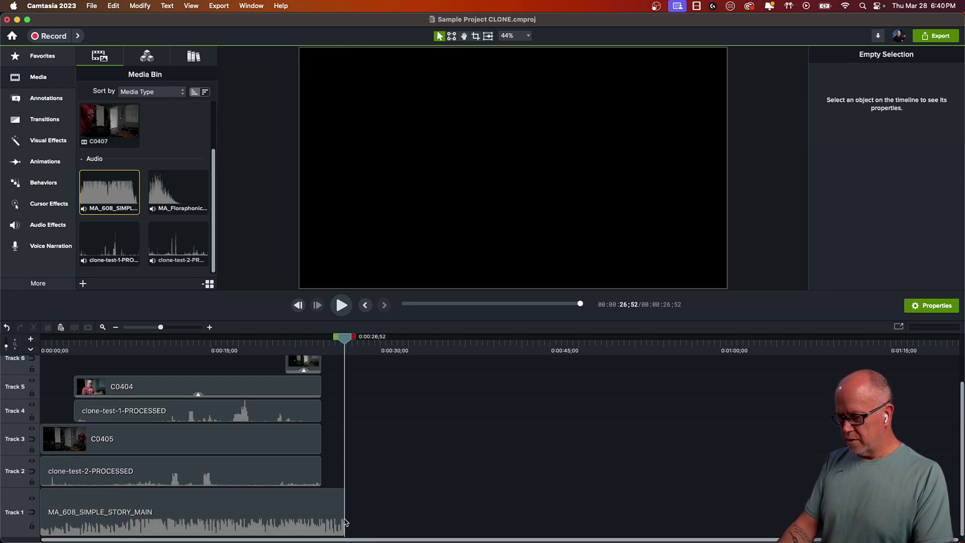
{"action": "left_click_drag", "start_coordinate": [344, 522], "coordinate": [320, 522]}
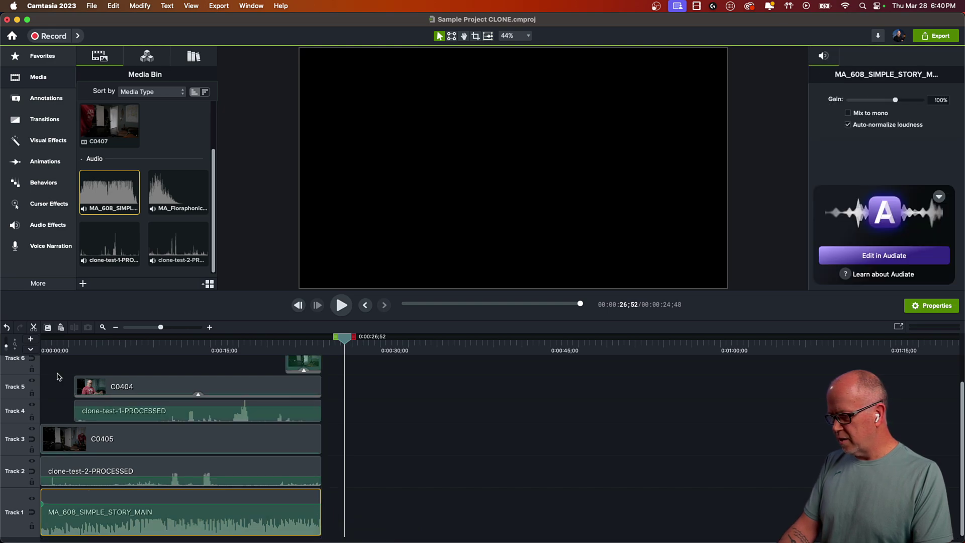
Play the scene from the start to check the music level against the dialogue.
{"action": "left_click", "coordinate": [55, 349]}
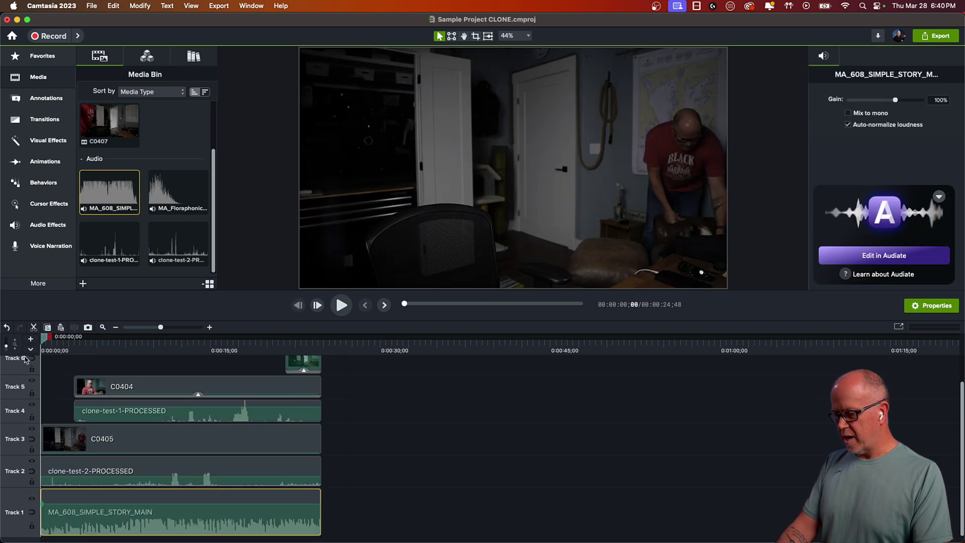
{"action": "key", "text": "space"}
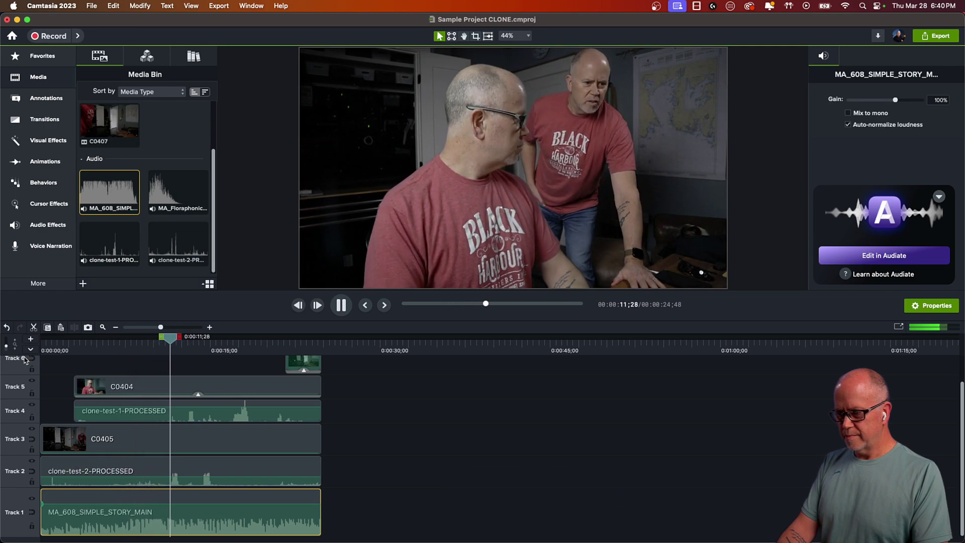
{"action": "key", "text": "space"}
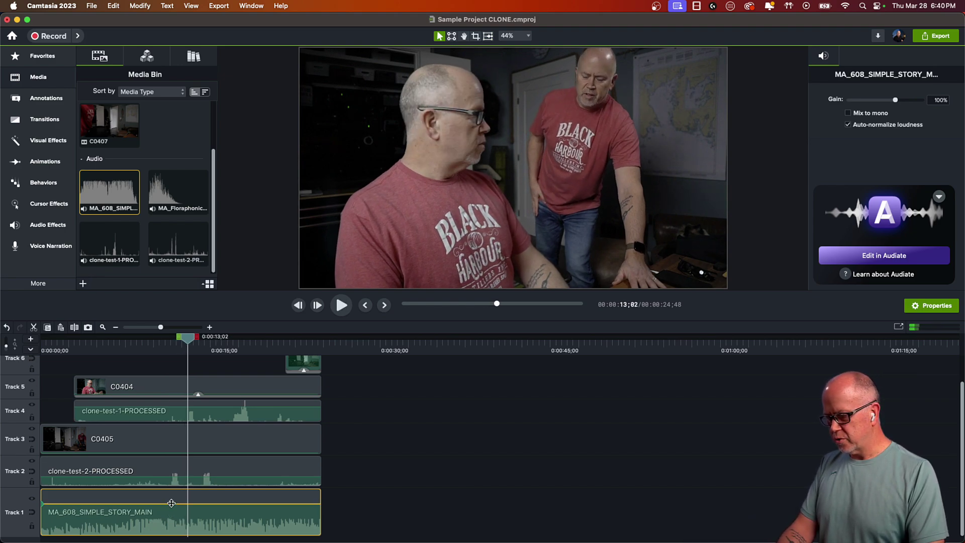
Lower the MA_608_SIMPLE_STORY_MAIN music volume to 23% and play the rest of the scene to check the mix.
{"action": "left_click_drag", "start_coordinate": [172, 503], "coordinate": [173, 532]}
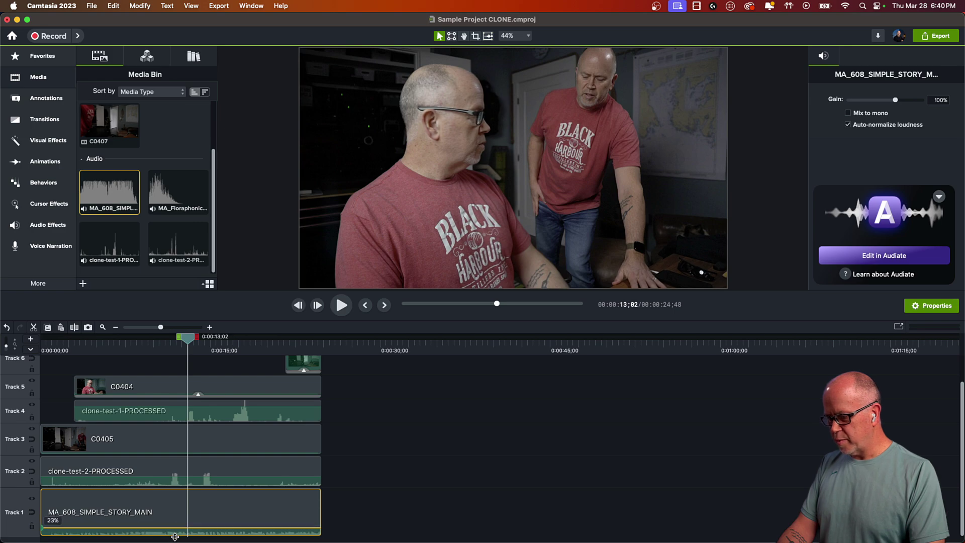
{"action": "left_click", "coordinate": [167, 352]}
{"action": "key", "text": "space"}
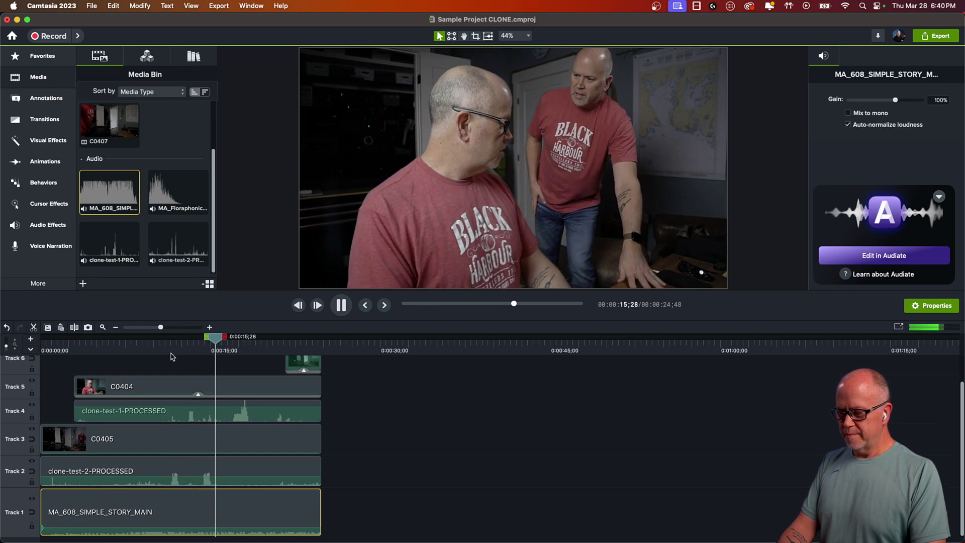
{"action": "scroll", "coordinate": [425, 433], "scroll_direction": "up", "scroll_amount": 2}
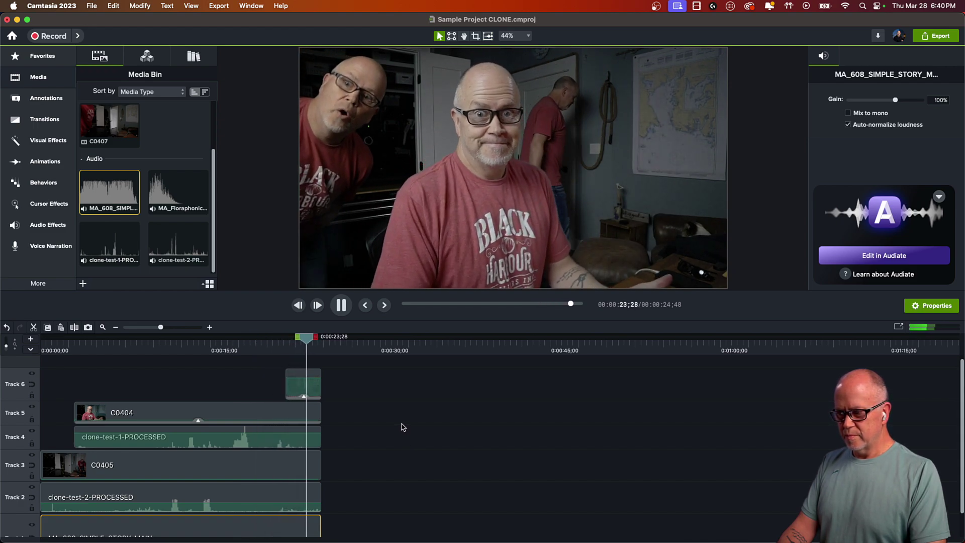
{"action": "key", "text": "space"}
Move the C0407 clone down and further toward the left edge of the frame, and play the ending to check its placement.
{"action": "left_click", "coordinate": [318, 176]}
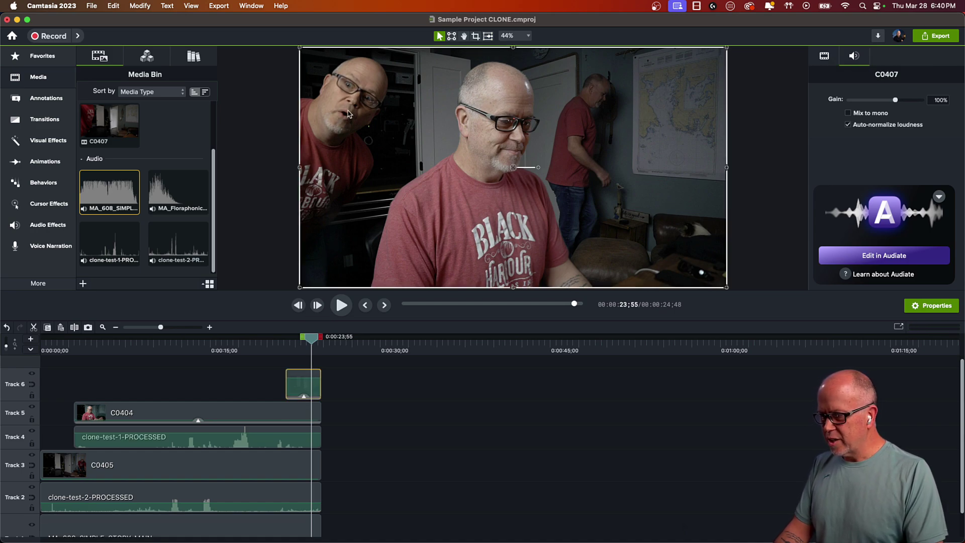
{"action": "mouse_move", "coordinate": [308, 343]}
{"action": "left_mouse_down"}
{"action": "mouse_move", "coordinate": [275, 344]}
{"action": "mouse_move", "coordinate": [304, 351]}
{"action": "mouse_move", "coordinate": [307, 340]}
{"action": "left_mouse_up"}
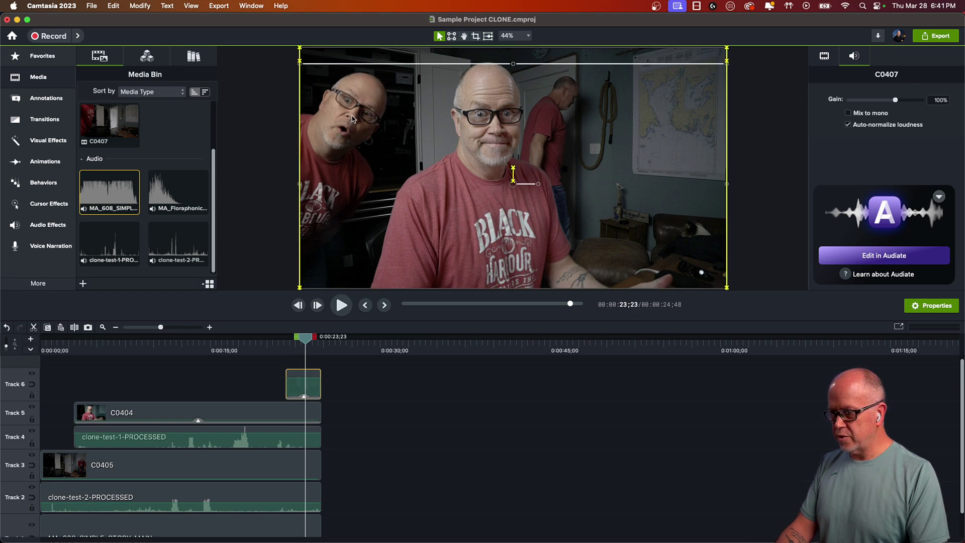
{"action": "left_click_drag", "start_coordinate": [348, 104], "coordinate": [315, 121]}
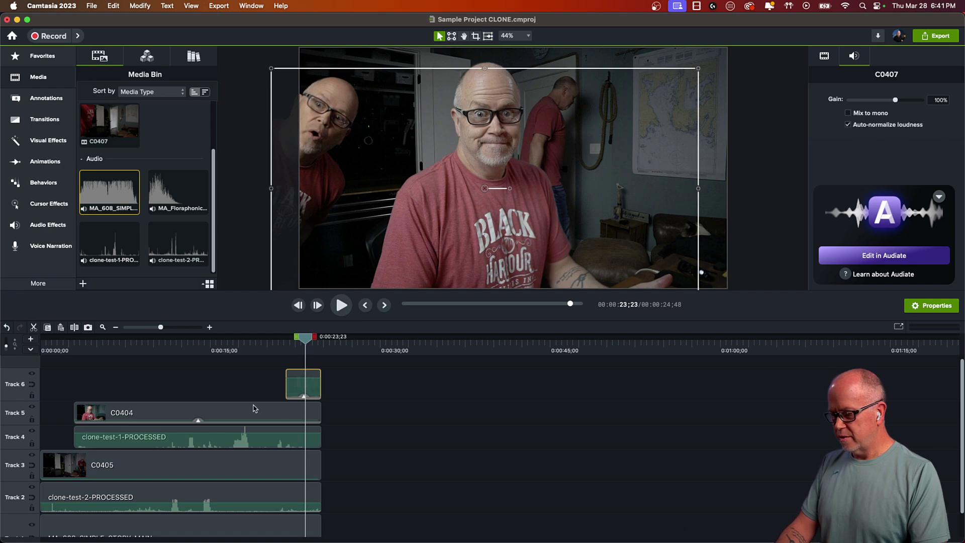
{"action": "left_click", "coordinate": [253, 380]}
{"action": "left_click", "coordinate": [268, 347]}
{"action": "key", "text": "space"}
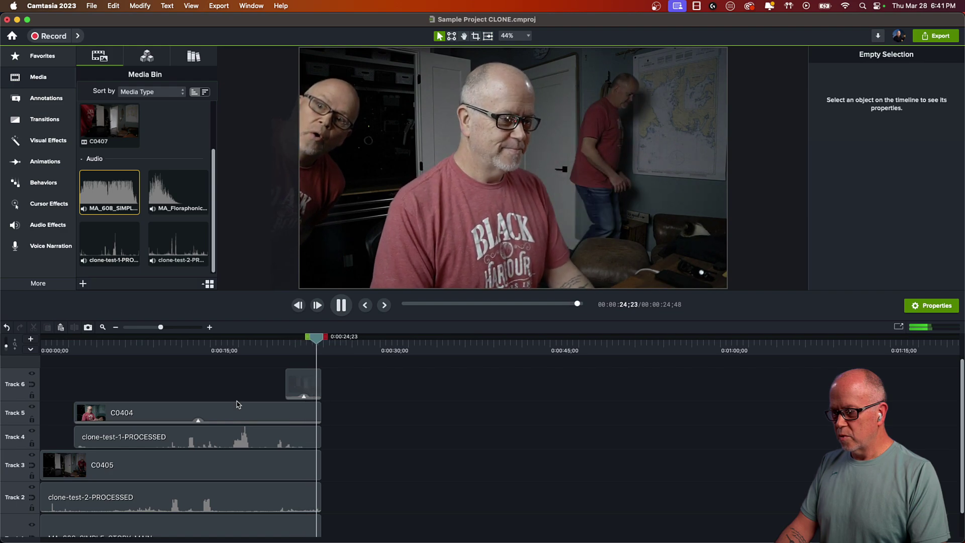
{"action": "key", "text": "space"}
{"action": "key", "text": "space"}
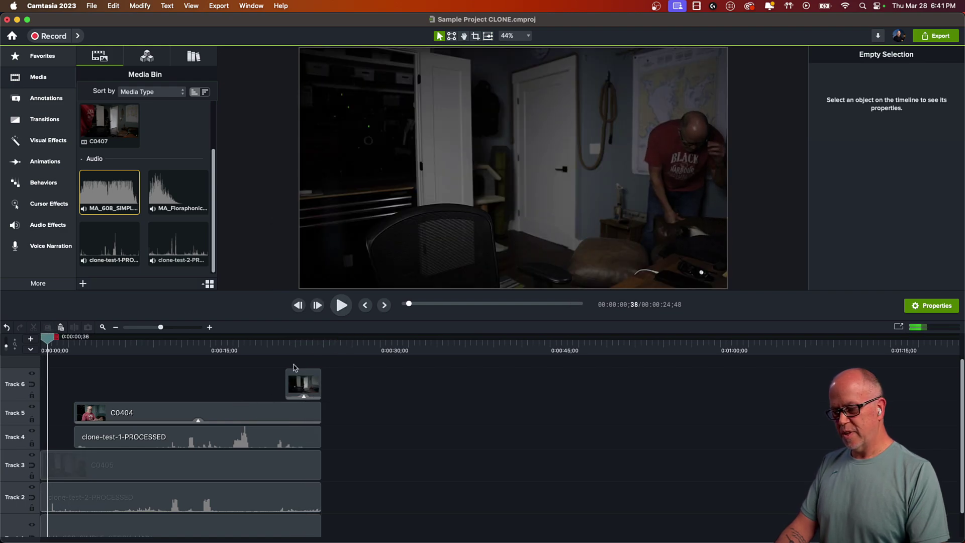
Review the seated clone's first appearance and trim the starts of C0404 and clone-test-1-PROCESSED to 0:00:05;36.
{"action": "left_click_drag", "start_coordinate": [303, 356], "coordinate": [73, 360]}
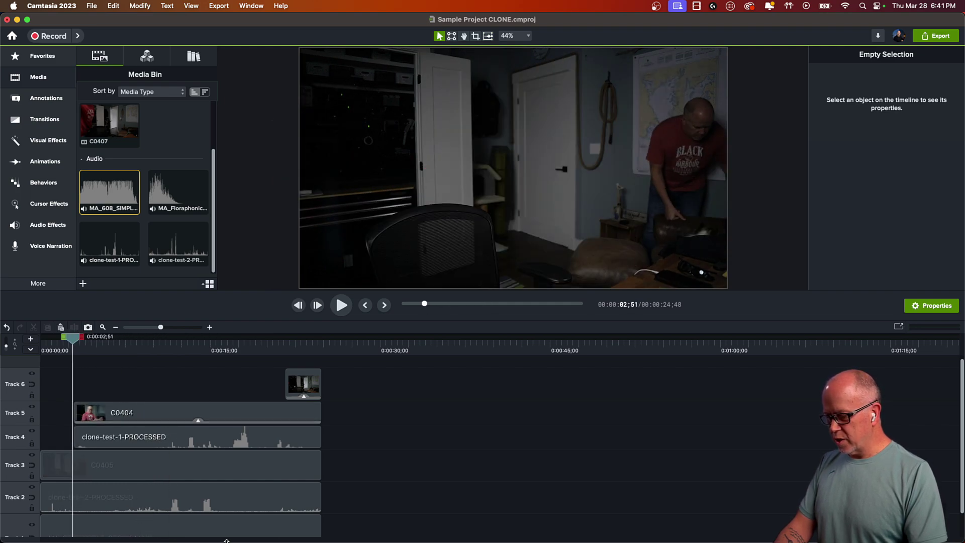
{"action": "scroll", "coordinate": [510, 425], "scroll_direction": "down", "scroll_amount": 2}
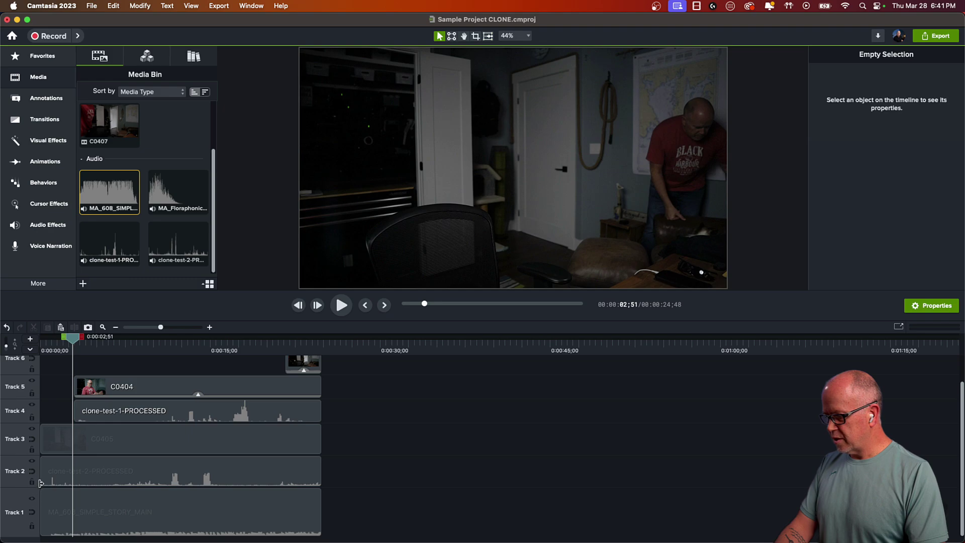
{"action": "left_click_drag", "start_coordinate": [7, 346], "coordinate": [8, 346]}
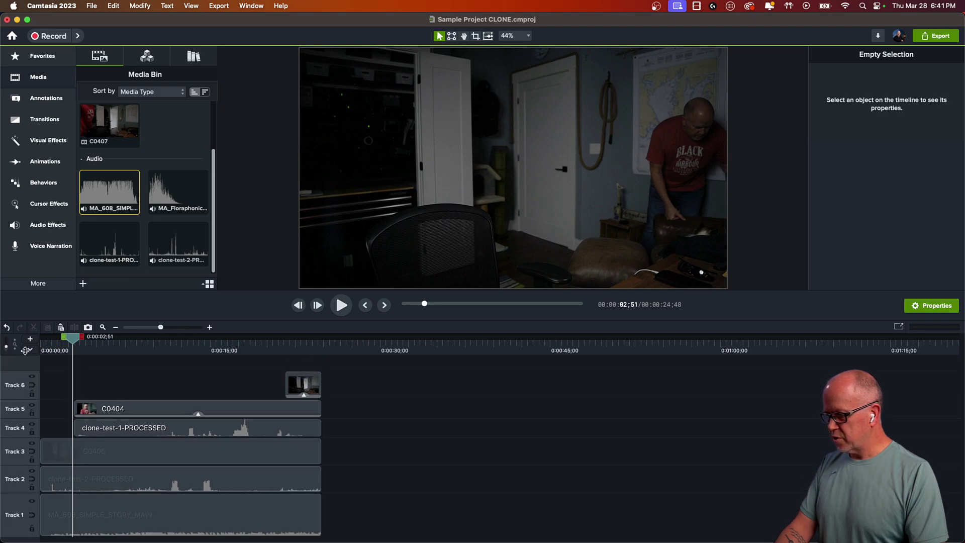
{"action": "left_click_drag", "start_coordinate": [76, 337], "coordinate": [89, 337]}
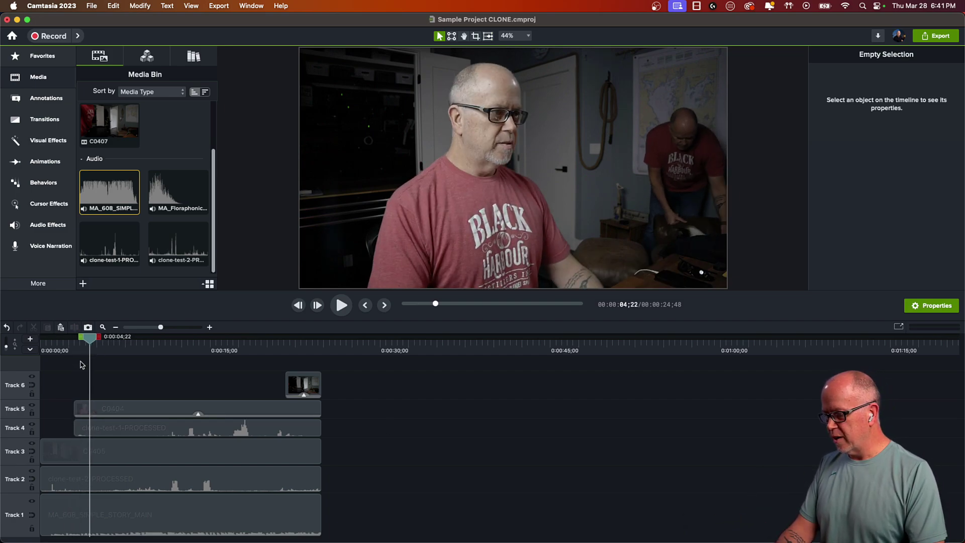
{"action": "left_click_drag", "start_coordinate": [89, 336], "coordinate": [72, 338]}
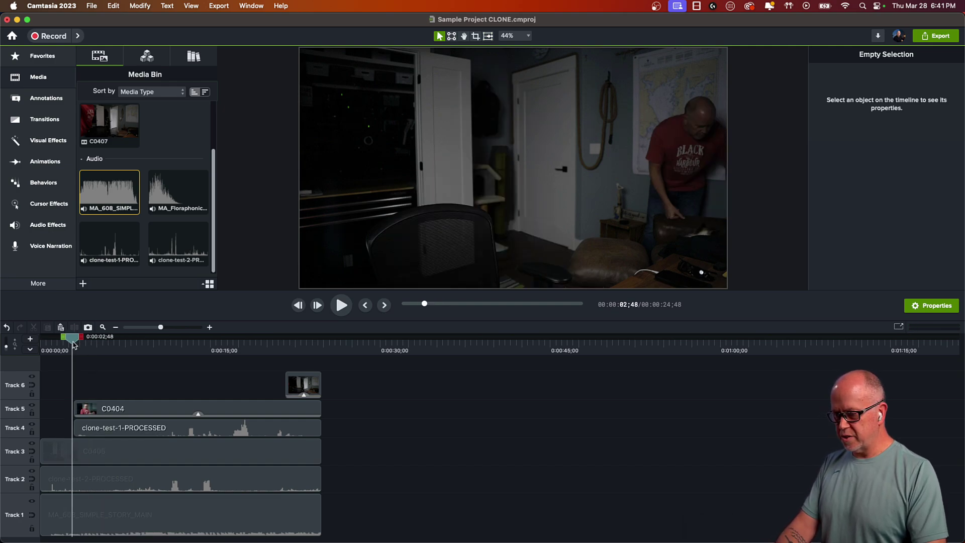
{"action": "key", "text": "space"}
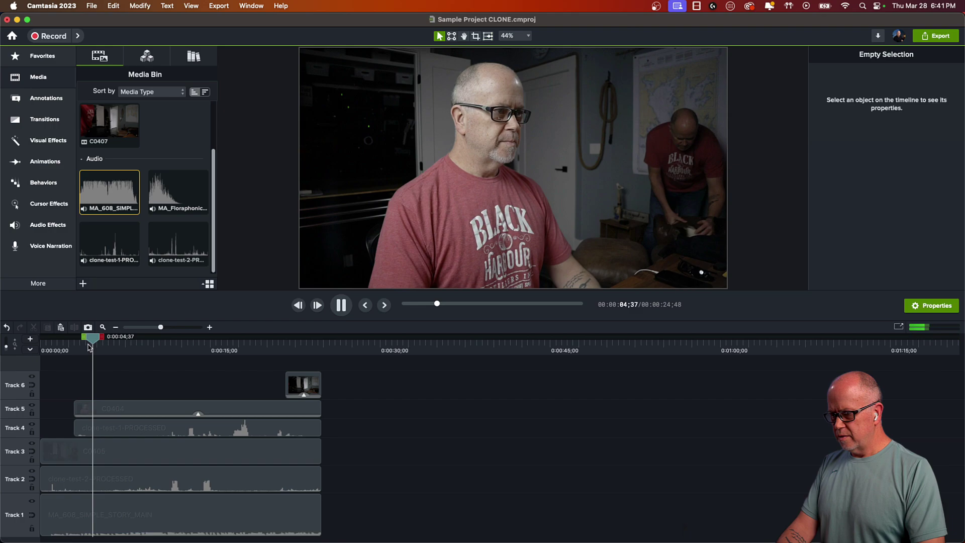
{"action": "key", "text": "space"}
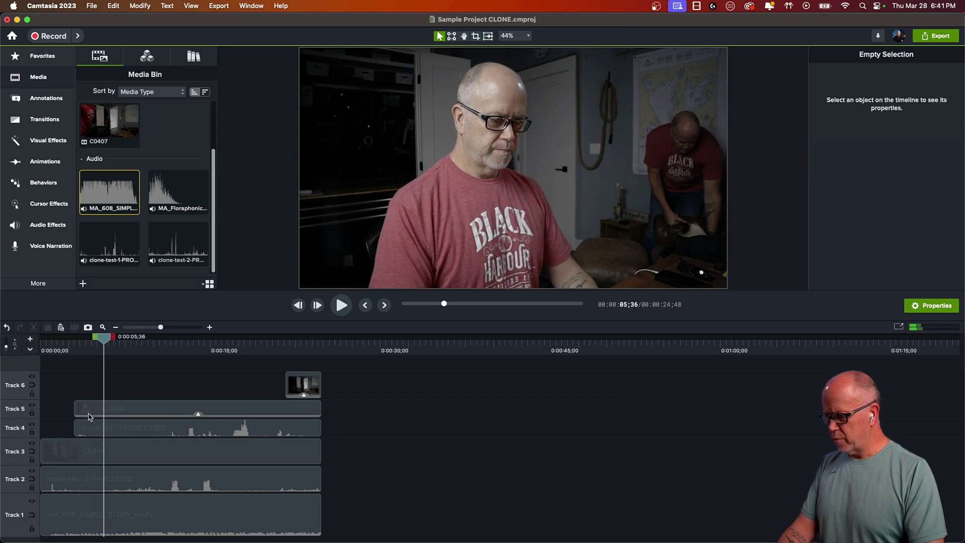
{"action": "mouse_move", "coordinate": [74, 409]}
{"action": "left_mouse_down"}
{"action": "mouse_move", "coordinate": [104, 410]}
{"action": "mouse_move", "coordinate": [91, 428]}
{"action": "mouse_move", "coordinate": [104, 428]}
{"action": "left_mouse_up"}
{"action": "left_click", "coordinate": [126, 389]}
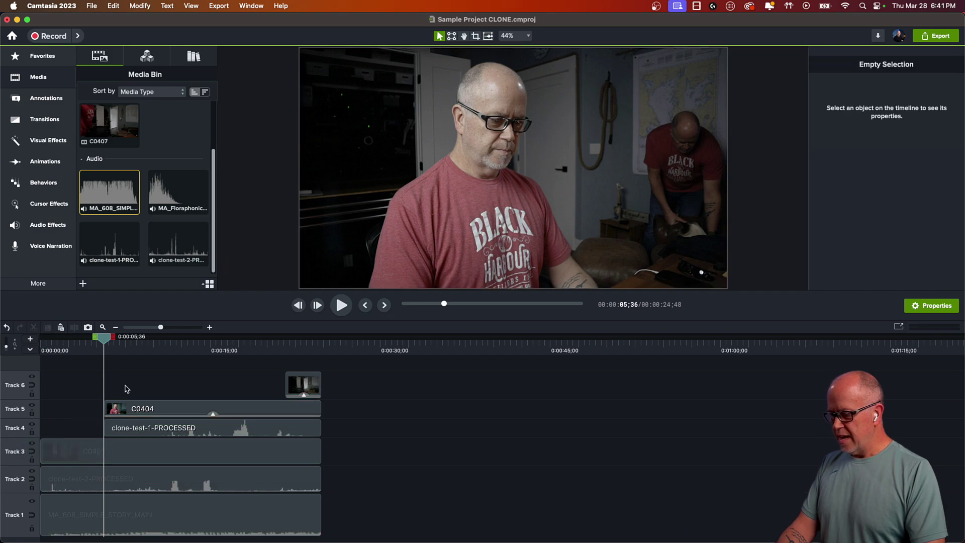
Add the Glitch transition to the start of the C0404 clip and play the clone's entrance to check it.
{"action": "left_click", "coordinate": [44, 120]}
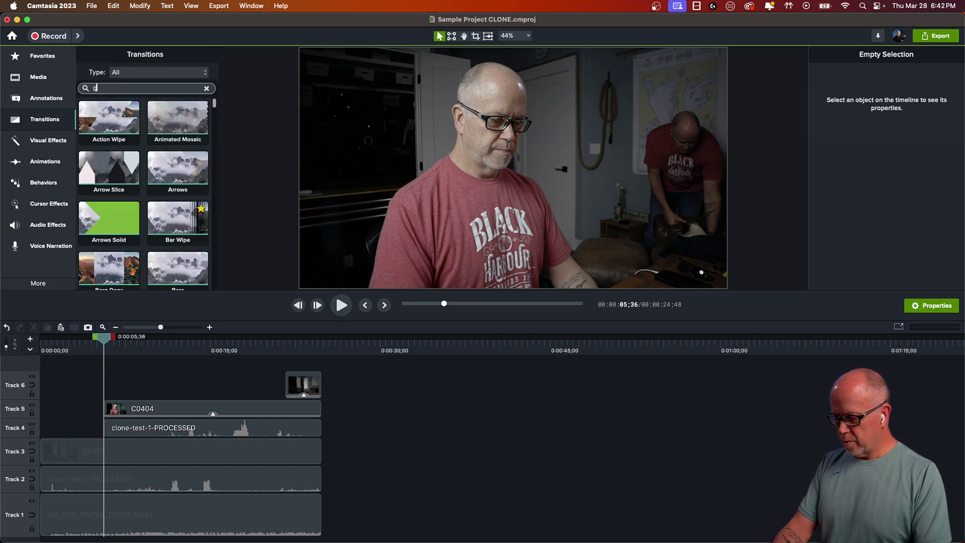
{"action": "type", "text": "glit"}
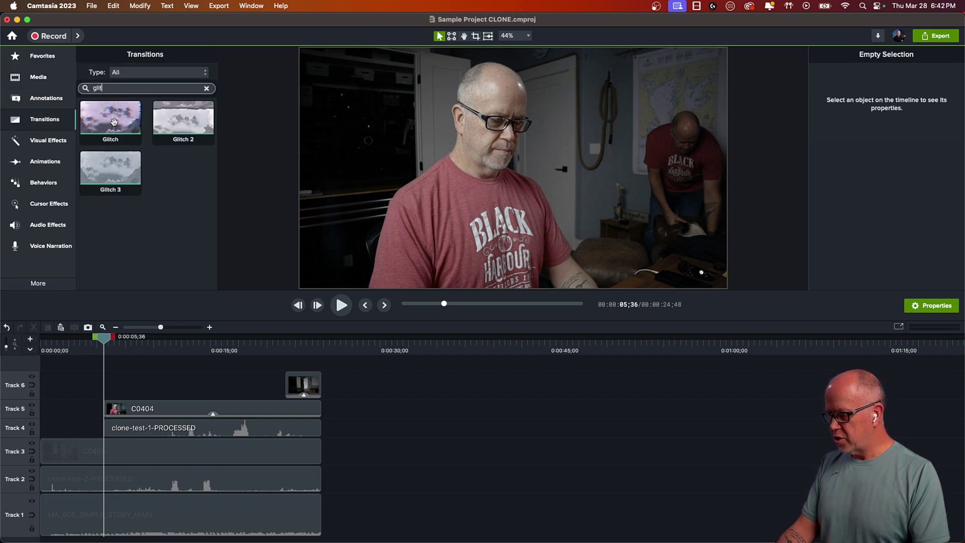
{"action": "left_click_drag", "start_coordinate": [111, 119], "coordinate": [114, 408]}
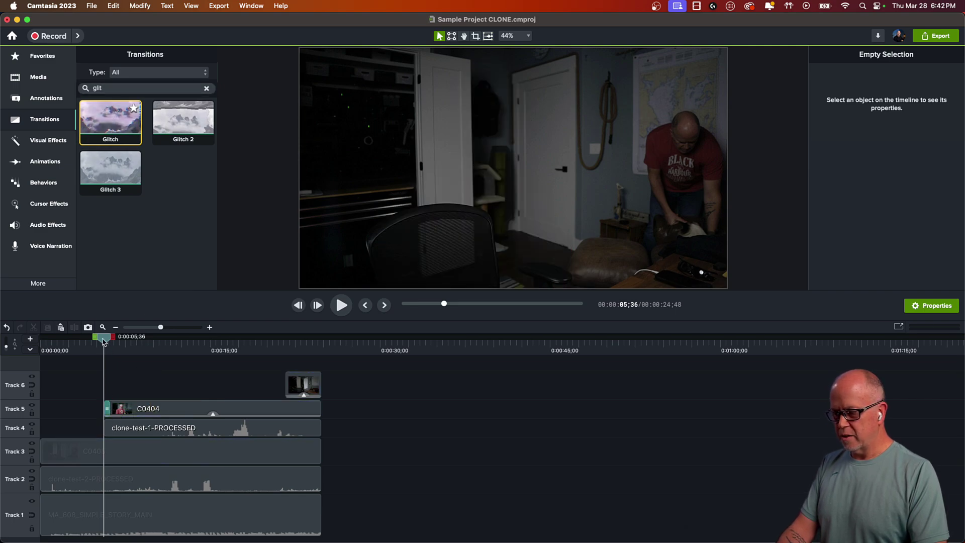
{"action": "key", "text": "space"}
{"action": "key", "text": "space"}
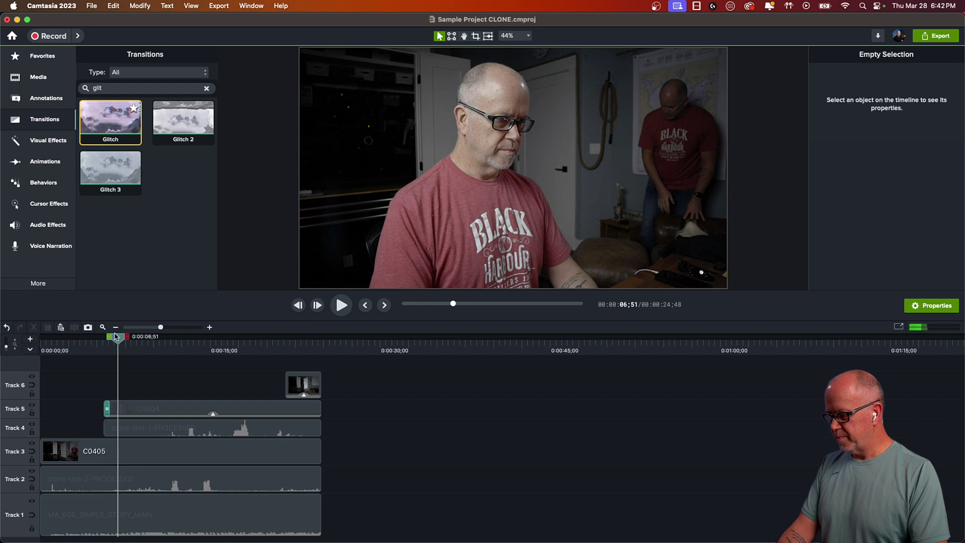
{"action": "left_click_drag", "start_coordinate": [116, 337], "coordinate": [99, 337]}
{"action": "key", "text": "space"}
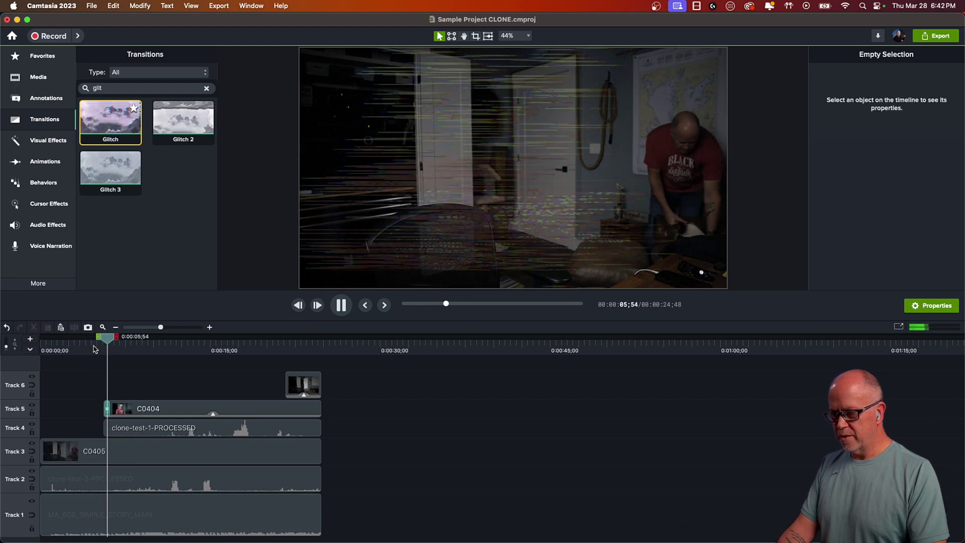
{"action": "key", "text": "space"}
Slightly lengthen the Glitch transition at the start of C0404 and replay the entrance up to the mid-glitch frame.
{"action": "left_click_drag", "start_coordinate": [159, 327], "coordinate": [164, 328]}
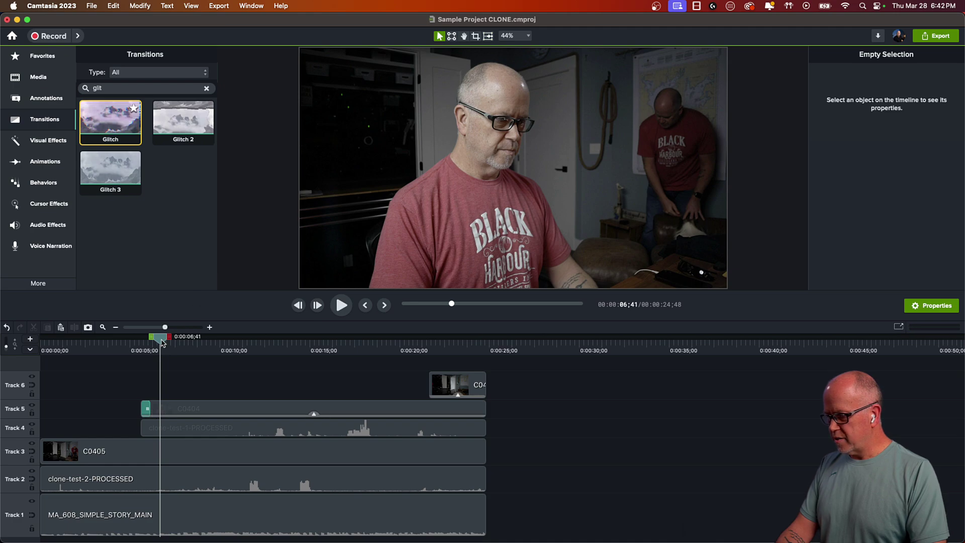
{"action": "key", "text": "super+z"}
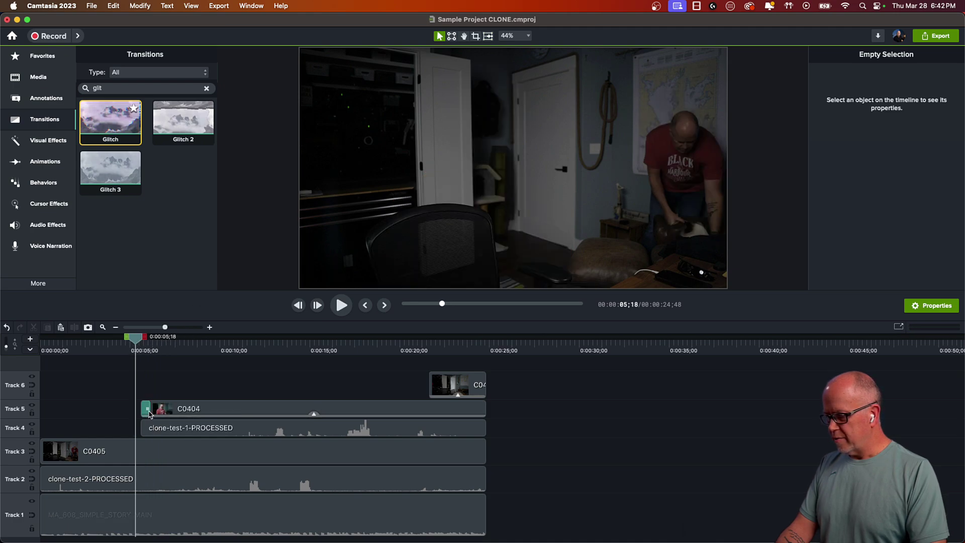
{"action": "left_click_drag", "start_coordinate": [149, 413], "coordinate": [153, 413]}
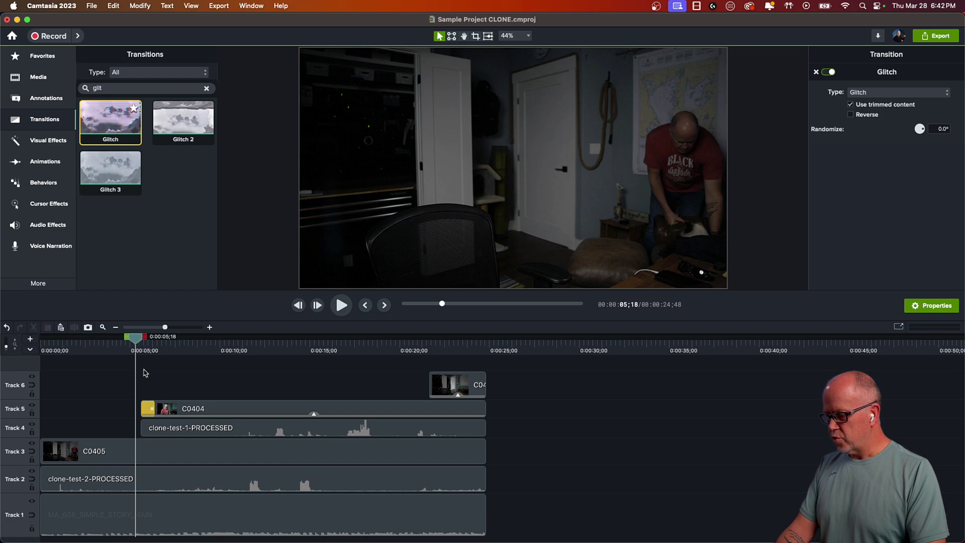
{"action": "key", "text": "space"}
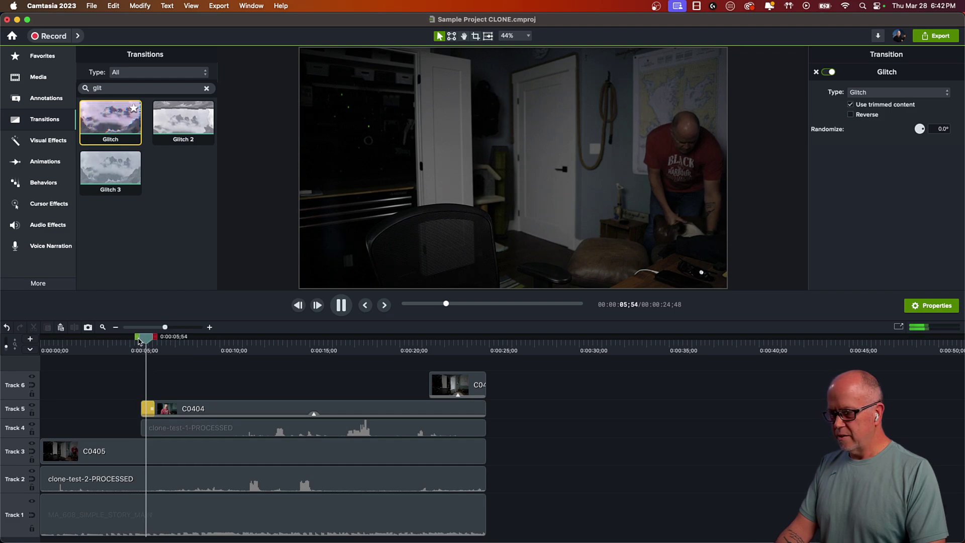
{"action": "key", "text": "space"}
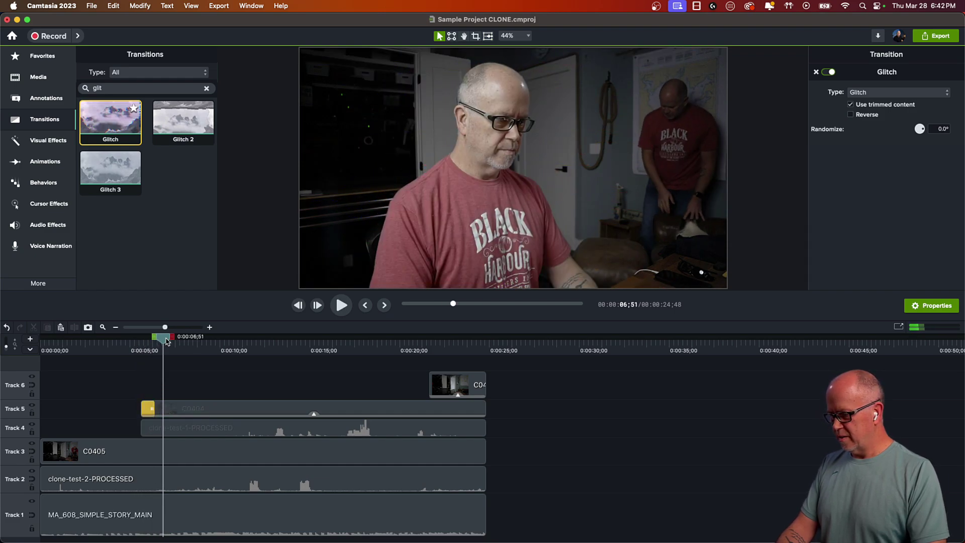
{"action": "left_click_drag", "start_coordinate": [167, 341], "coordinate": [149, 341]}
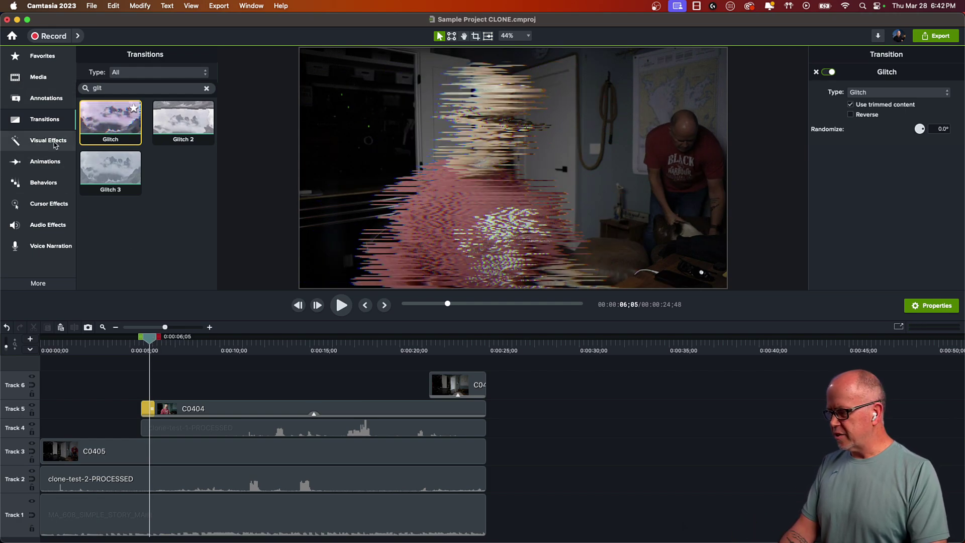
Place the MA_Floraphonic sound effect on Track 6 above the Glitch transition and play the entrance with it.
{"action": "left_click", "coordinate": [44, 78]}
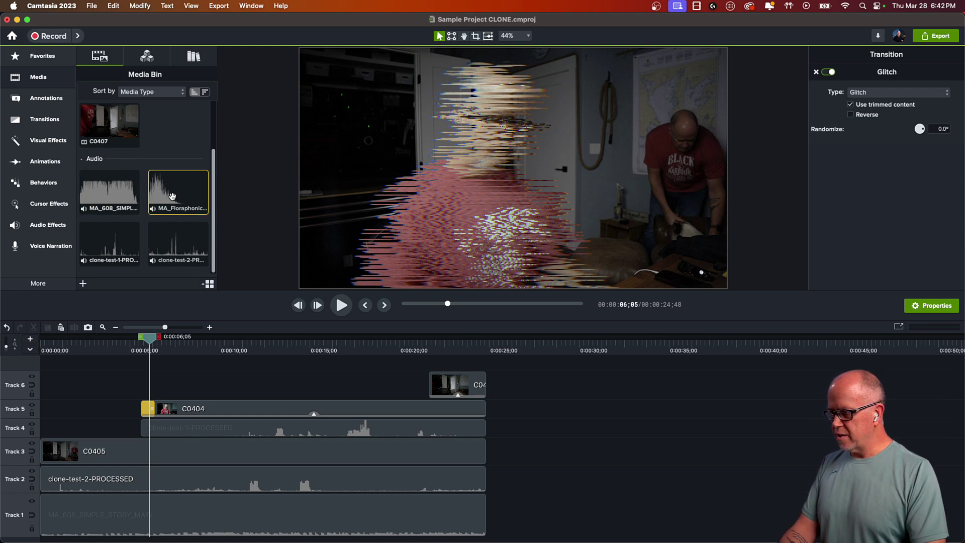
{"action": "left_click", "coordinate": [173, 380]}
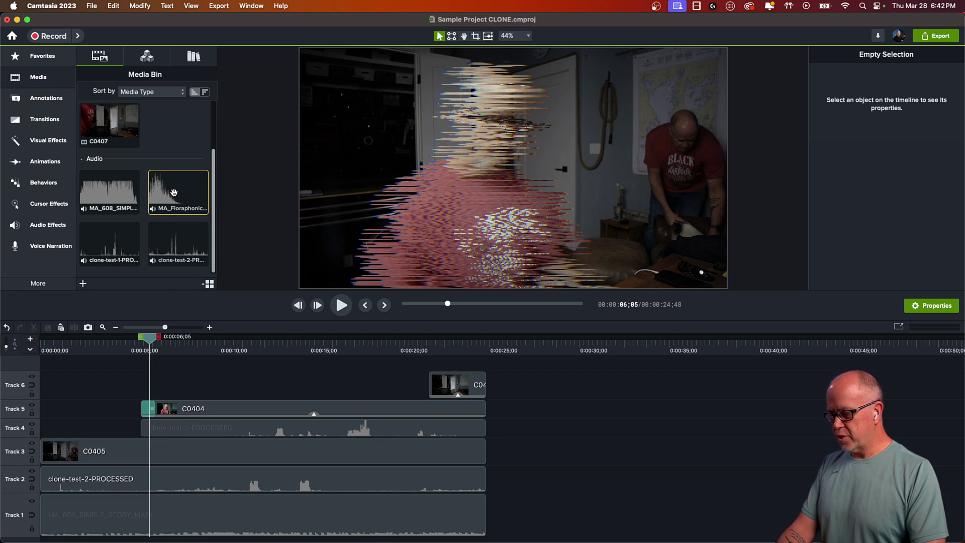
{"action": "left_click_drag", "start_coordinate": [174, 192], "coordinate": [211, 360]}
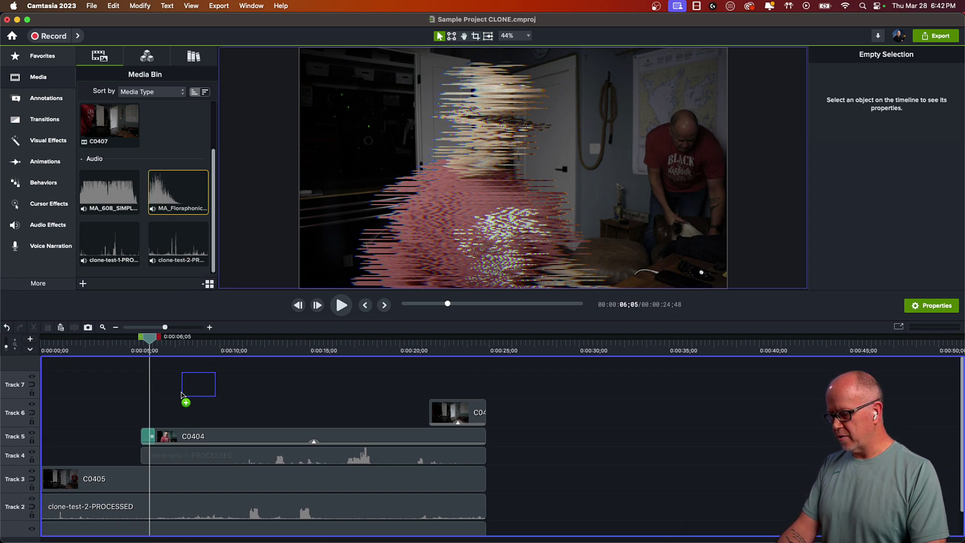
{"action": "left_click_drag", "start_coordinate": [145, 414], "coordinate": [146, 414]}
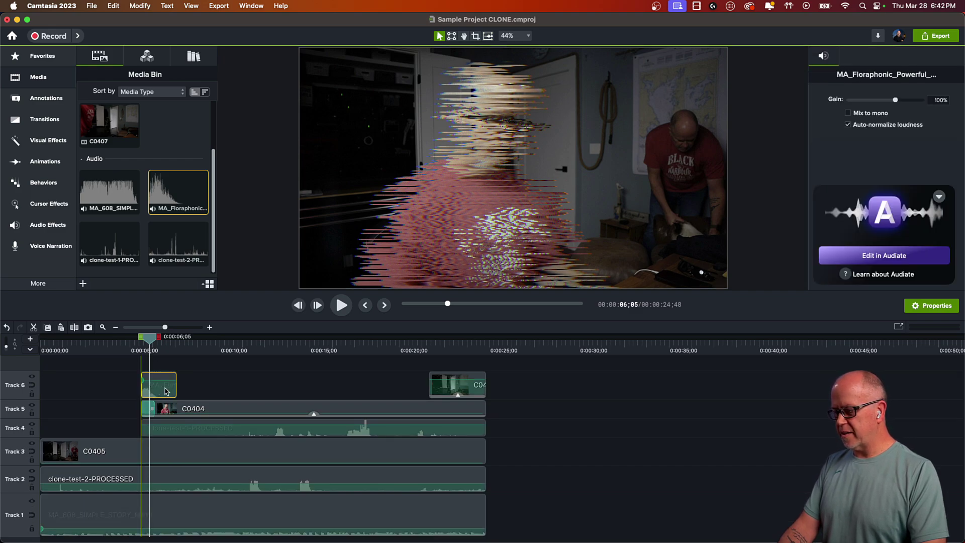
{"action": "left_click", "coordinate": [135, 350]}
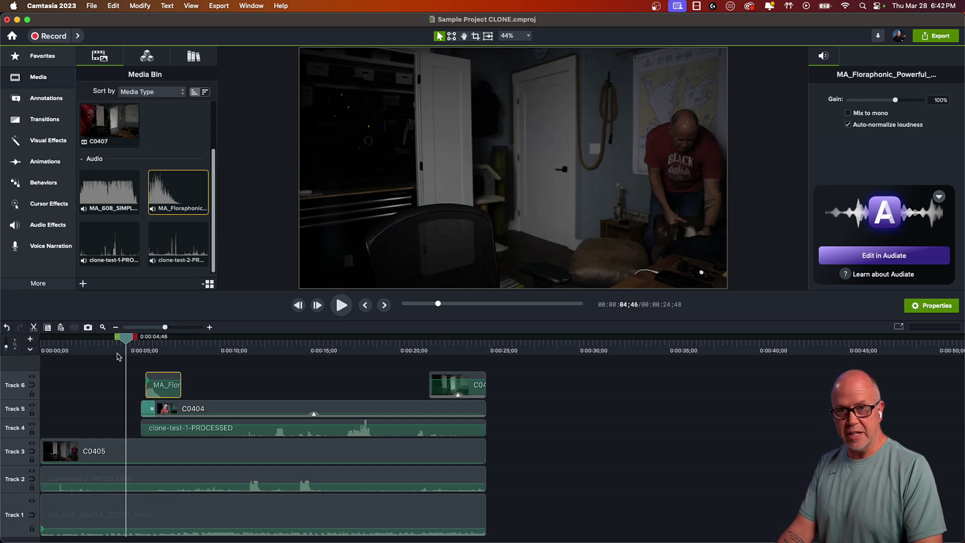
{"action": "key", "text": "space"}
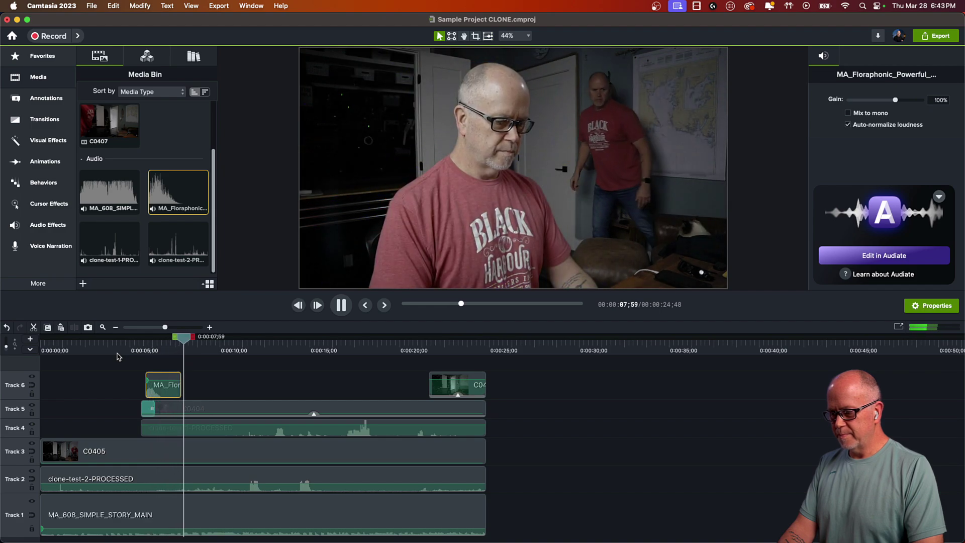
{"action": "key", "text": "space"}
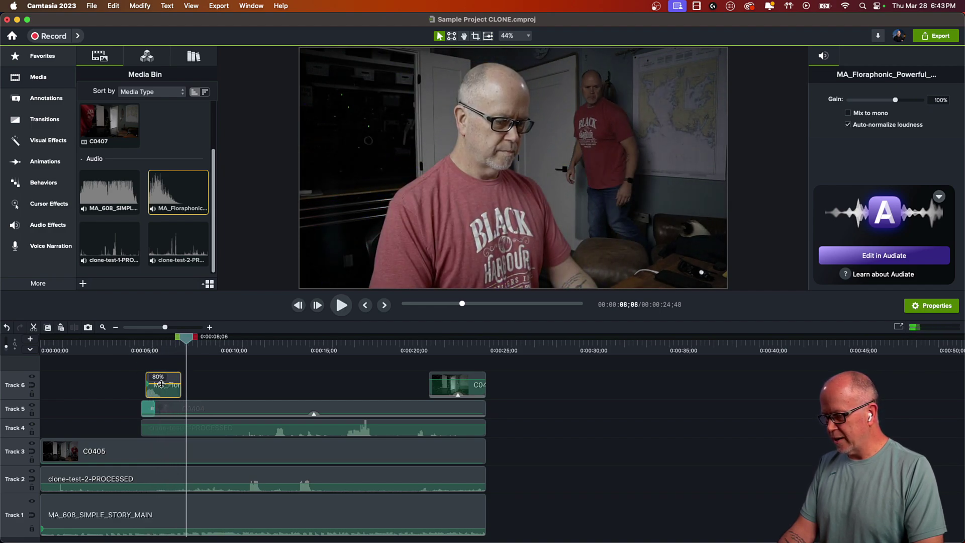
Lower the volume of the MA_Floraphonic sound effect on Track 6 and replay the entrance to check the level.
{"action": "left_click", "coordinate": [135, 344]}
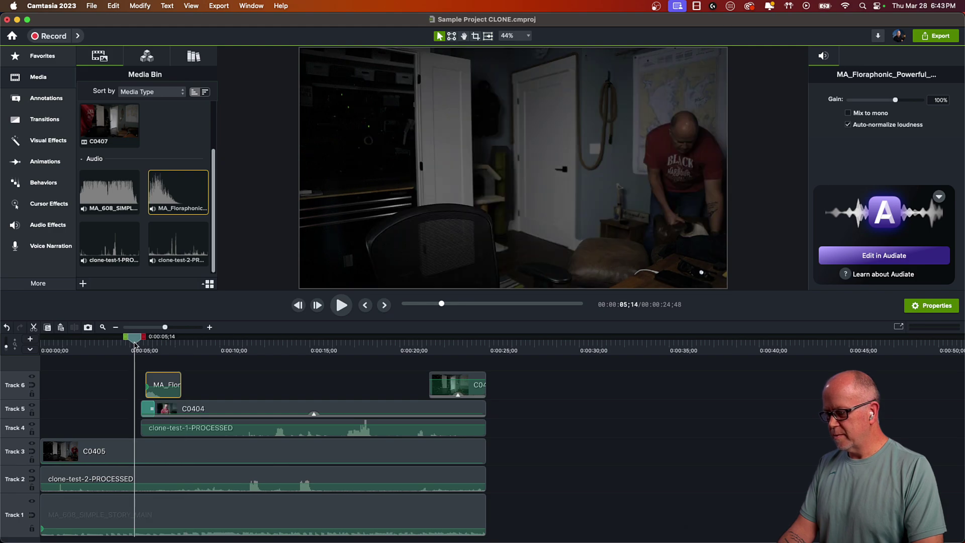
{"action": "key", "text": "space"}
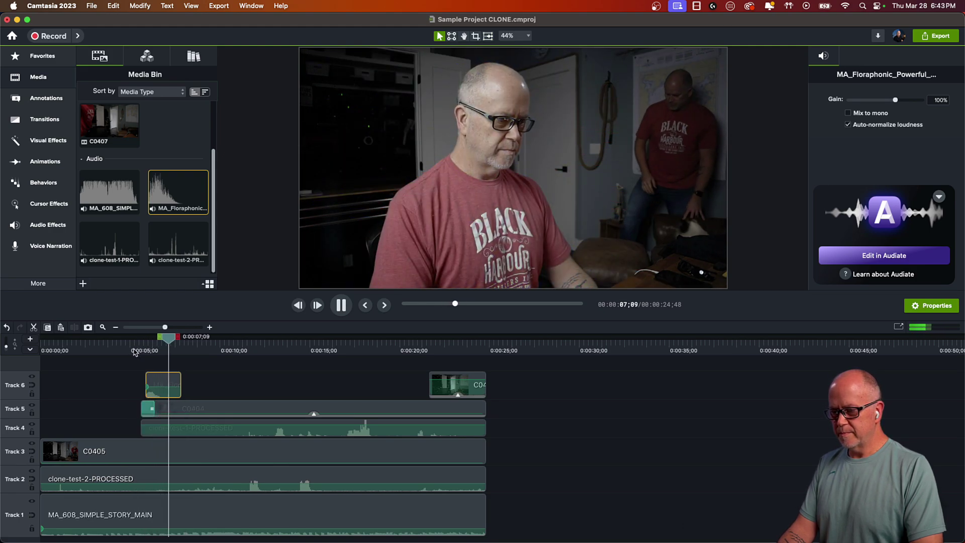
{"action": "key", "text": "space"}
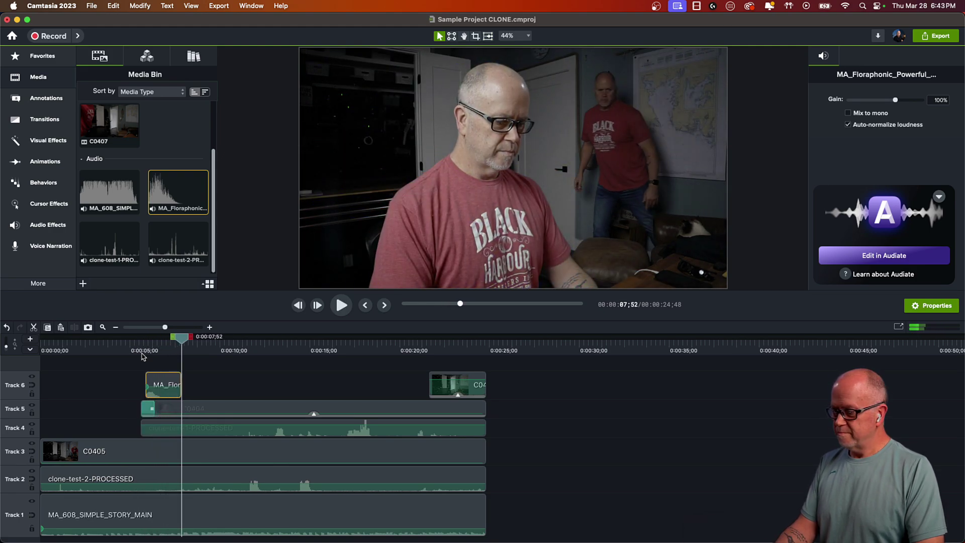
{"action": "left_click", "coordinate": [91, 383]}
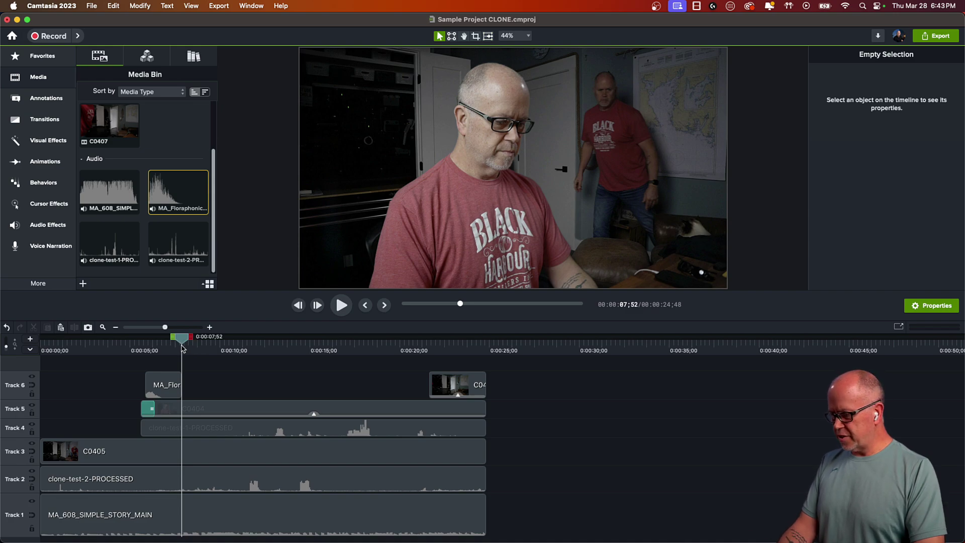
Play the whole clone scene from the beginning to review the transition, sound effect and ending.
{"action": "left_click_drag", "start_coordinate": [180, 341], "coordinate": [43, 367]}
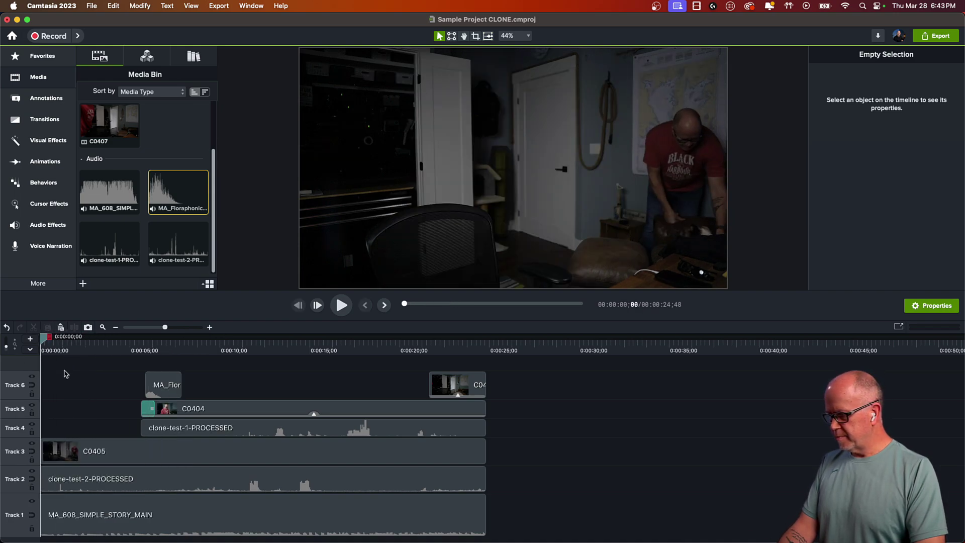
{"action": "key", "text": "space"}
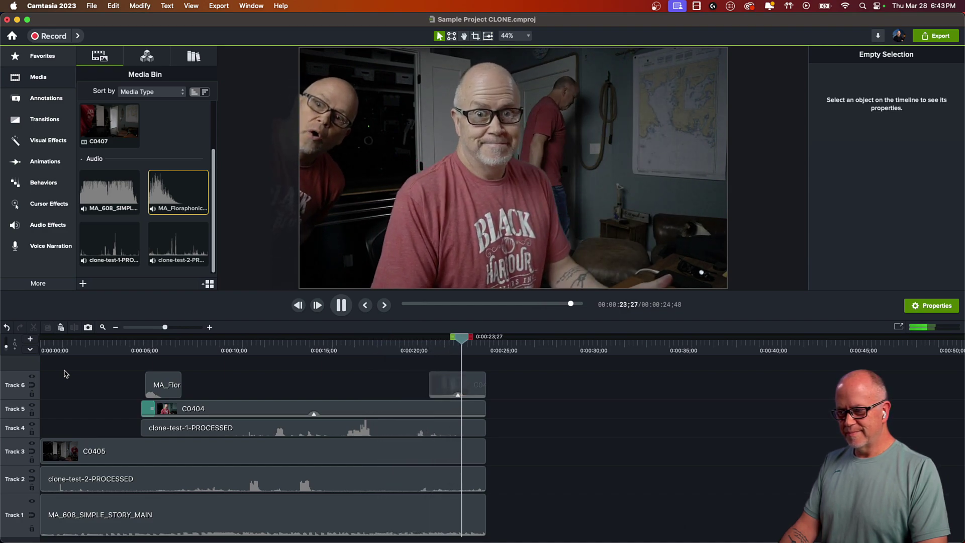
{"action": "key", "text": "space"}
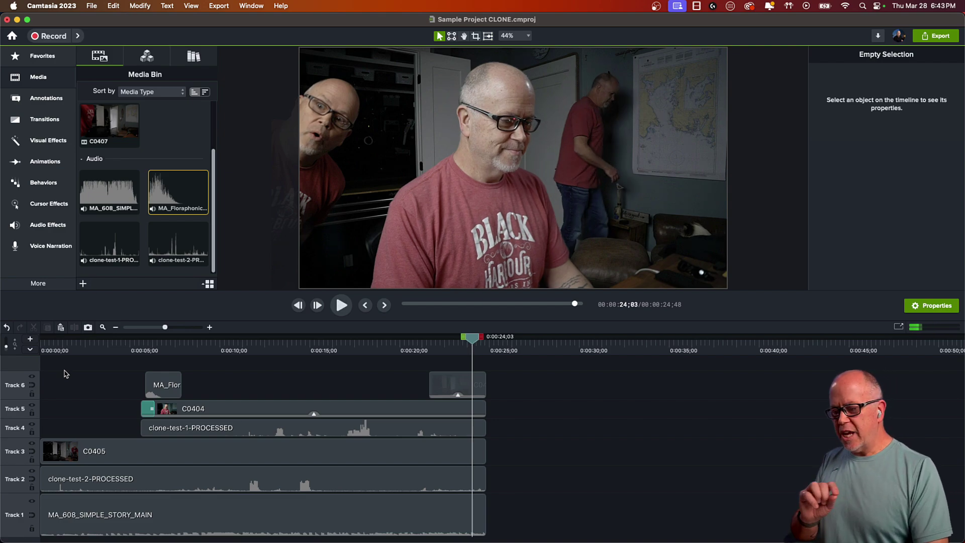
Apply the Color Adjustment effect to the C0404 clip, using the frame at 0:00:15;00 with both clones as reference.
{"action": "left_click", "coordinate": [368, 352]}
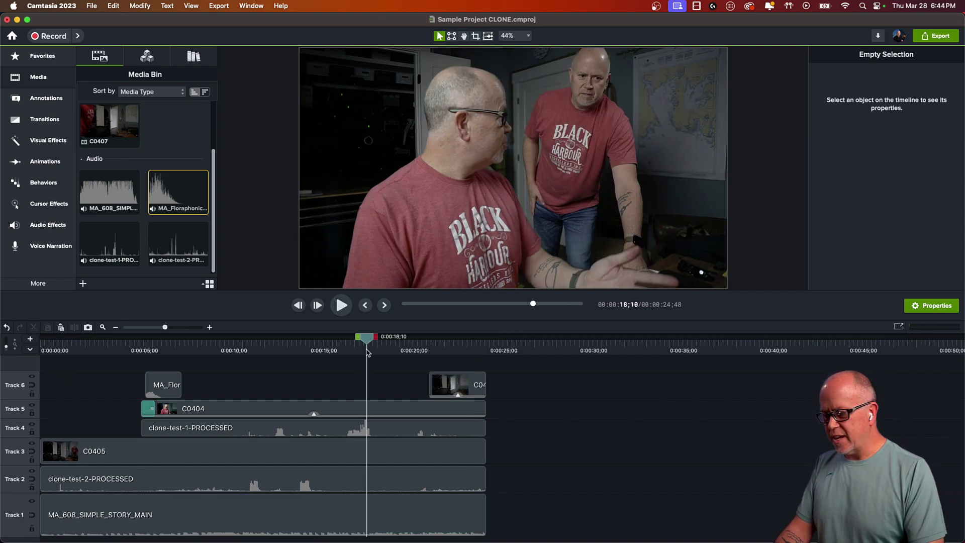
{"action": "left_click_drag", "start_coordinate": [372, 339], "coordinate": [312, 355]}
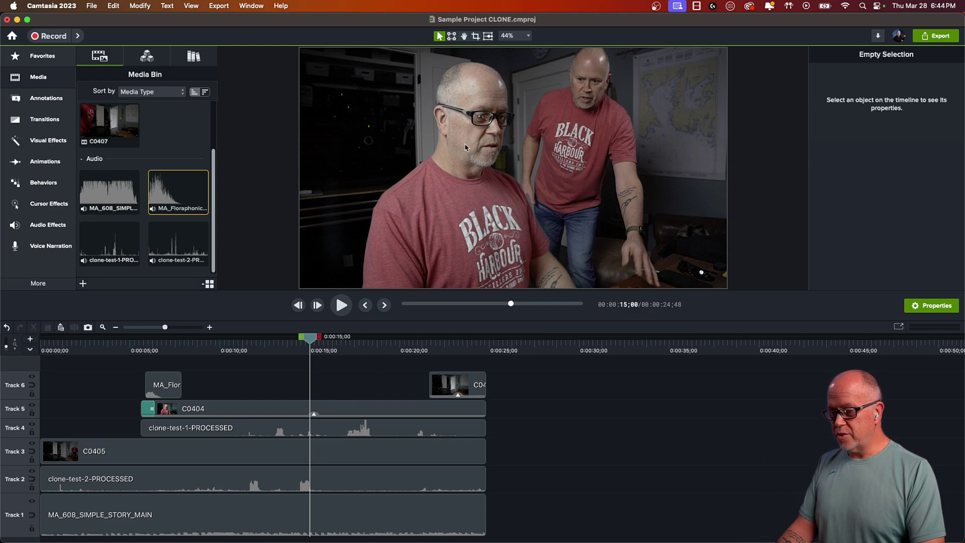
{"action": "left_click", "coordinate": [243, 409]}
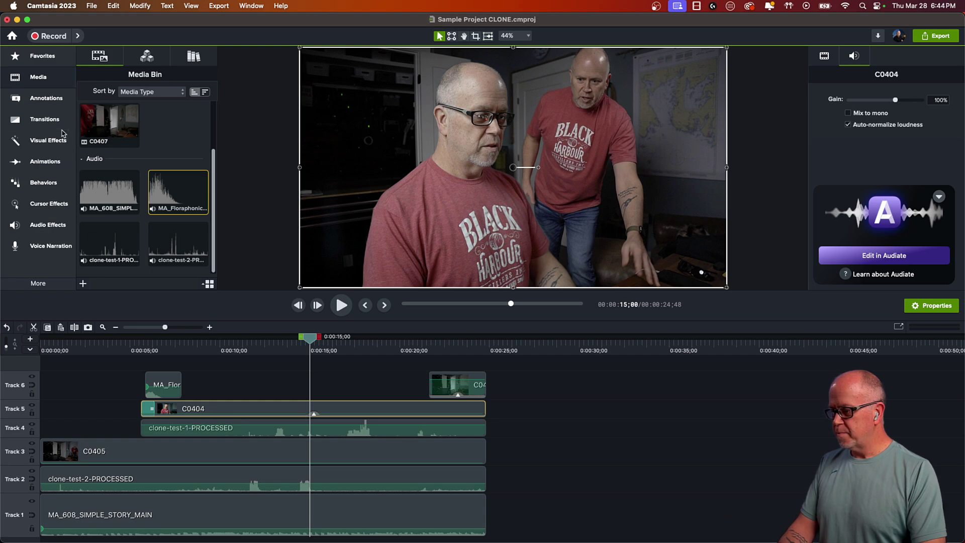
{"action": "left_click", "coordinate": [44, 144]}
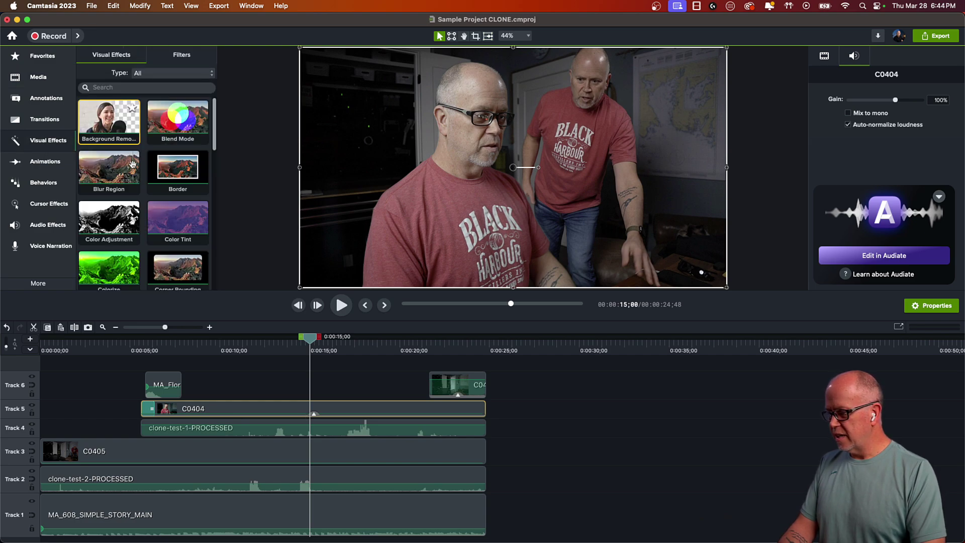
{"action": "left_click_drag", "start_coordinate": [106, 220], "coordinate": [293, 414]}
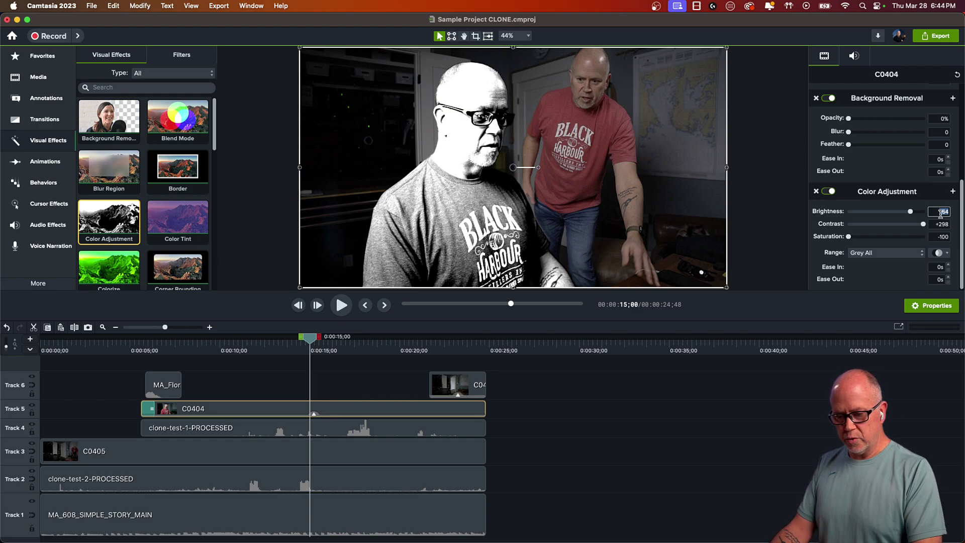
Set C0404's Color Adjustment to brightness -6, contrast 0 and saturation +22 to match the clone behind.
{"action": "key", "text": "Tab"}
{"action": "type", "text": "0"}
{"action": "key", "text": "Tab"}
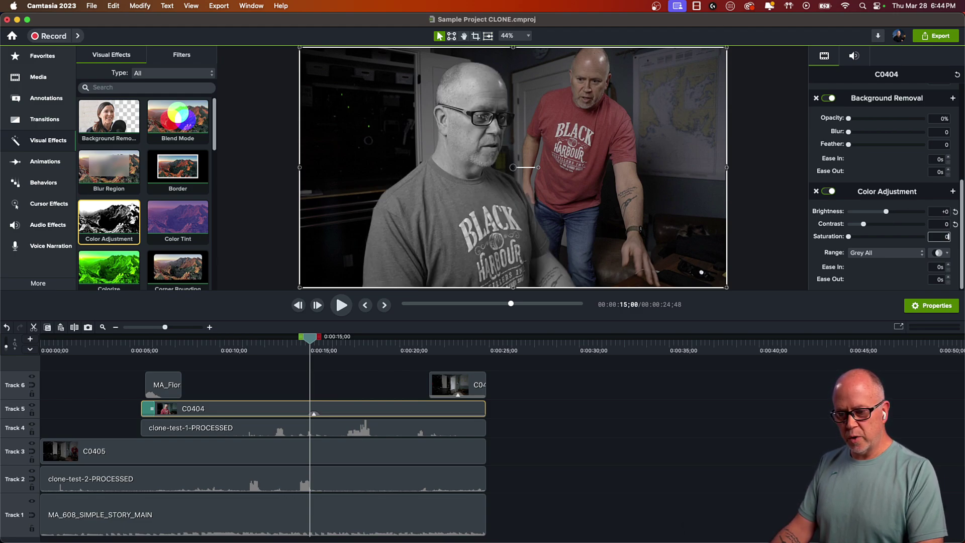
{"action": "key", "text": "Tab"}
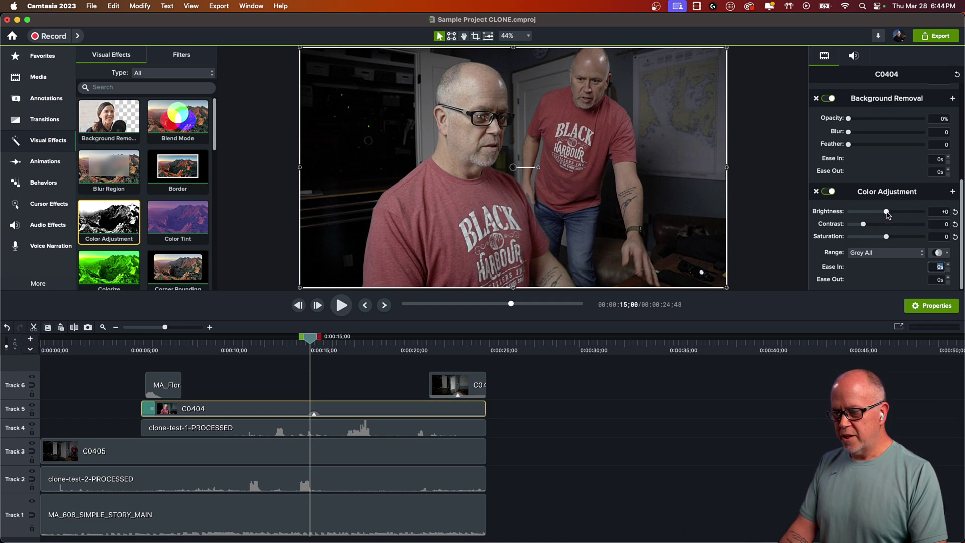
{"action": "left_click_drag", "start_coordinate": [887, 215], "coordinate": [886, 215]}
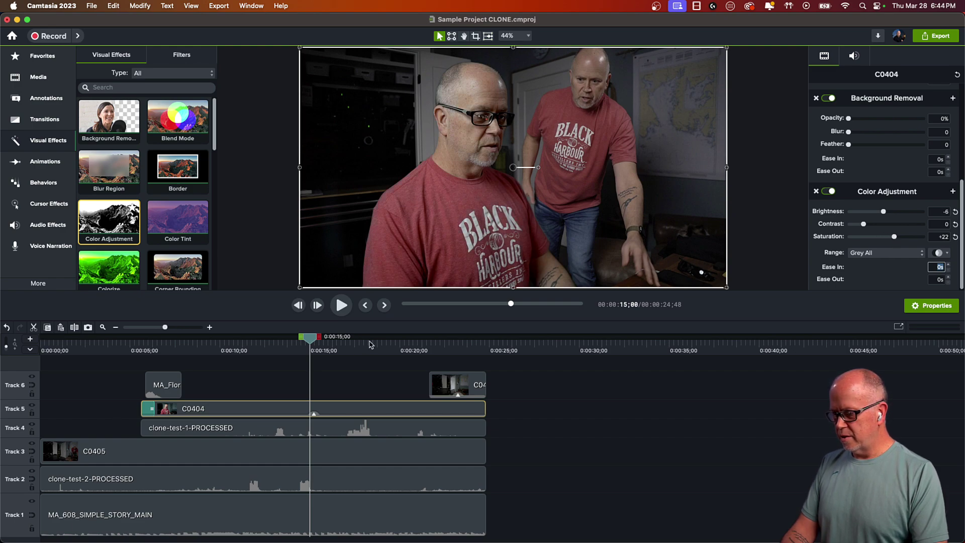
Examine the C0407 clone's look against the other clones at 0:00:23;33.
{"action": "left_click_drag", "start_coordinate": [311, 344], "coordinate": [463, 372]}
{"action": "left_click", "coordinate": [444, 389]}
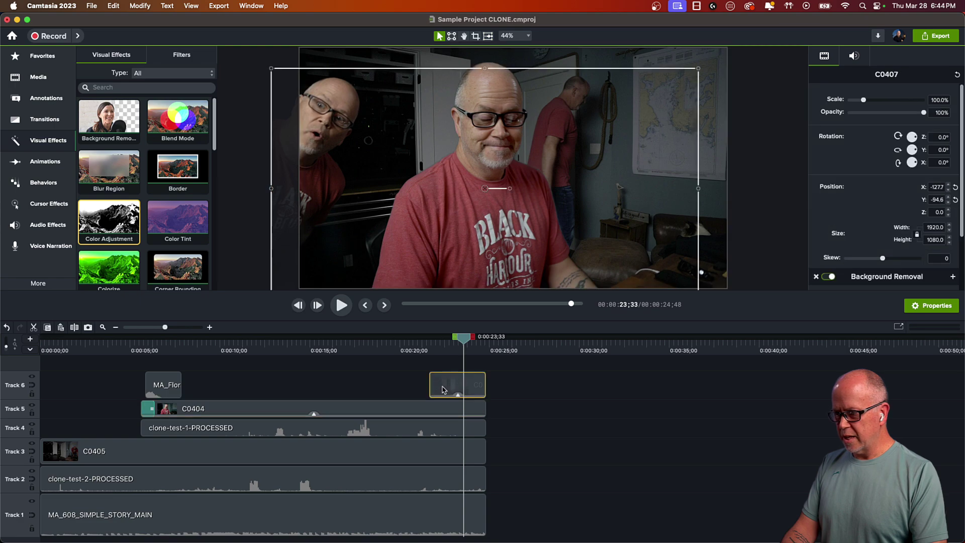
{"action": "left_click", "coordinate": [240, 230]}
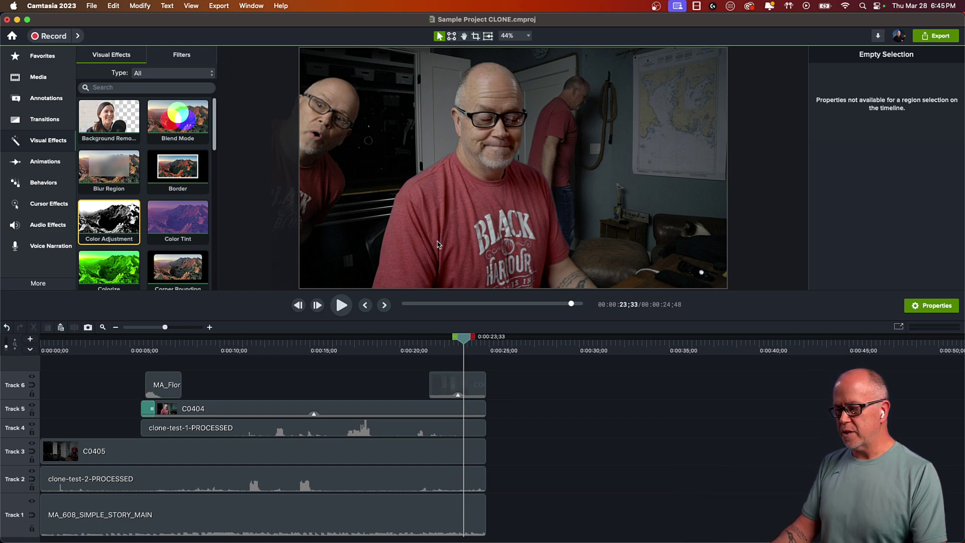
Apply the Color Adjustment effect to the C0407 clip on Track 6 with brightness -7, contrast 0 and saturation 0.
{"action": "left_click", "coordinate": [441, 385]}
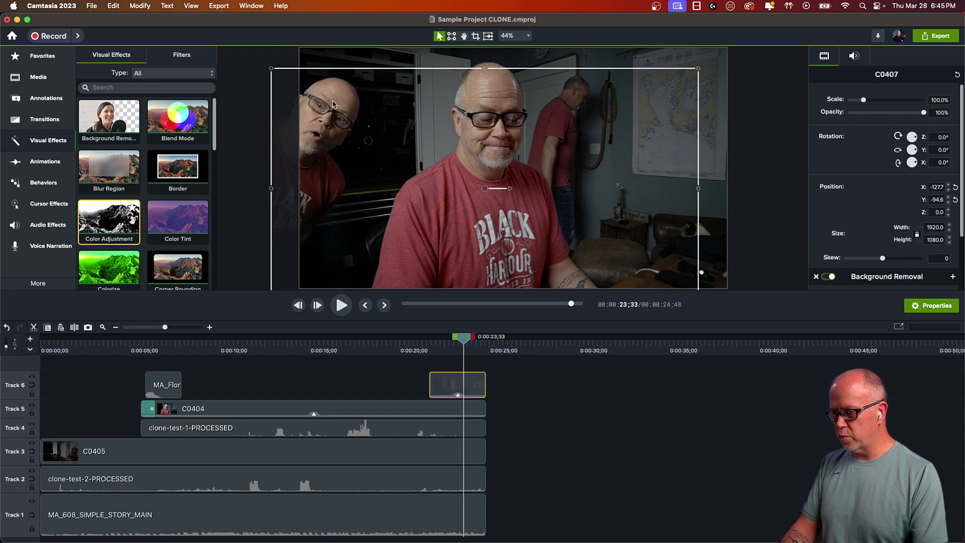
{"action": "left_click_drag", "start_coordinate": [109, 221], "coordinate": [457, 385]}
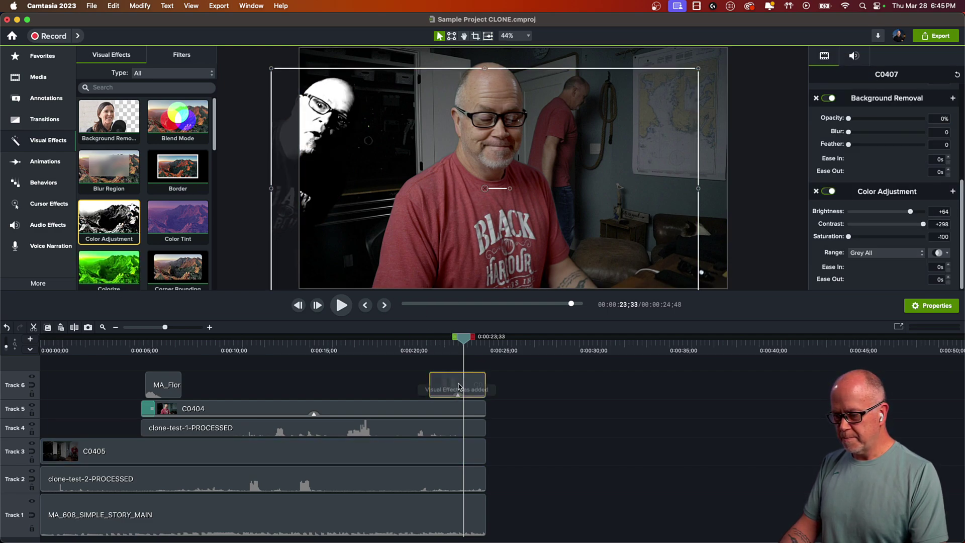
{"action": "left_click", "coordinate": [935, 213]}
{"action": "type", "text": "0"}
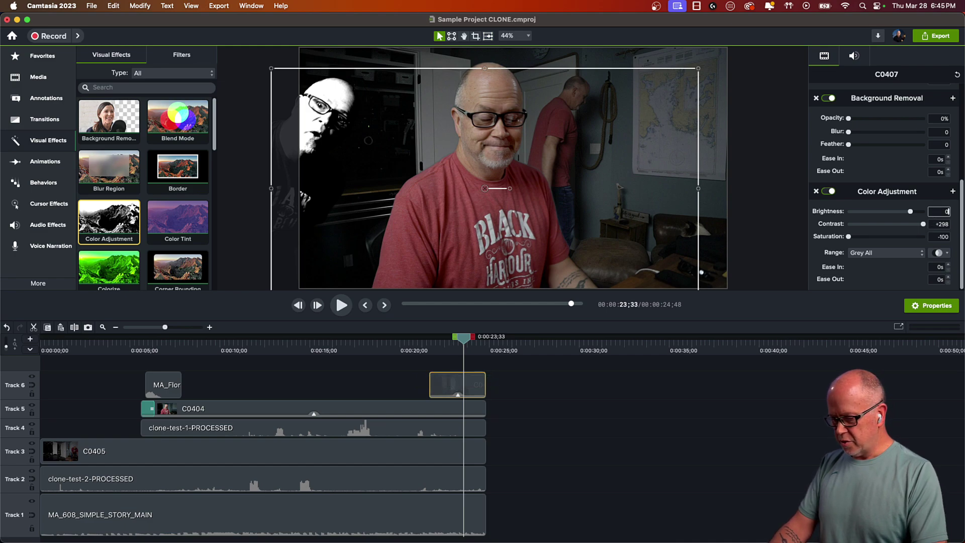
{"action": "key", "text": "Tab"}
{"action": "type", "text": "0"}
{"action": "key", "text": "Tab"}
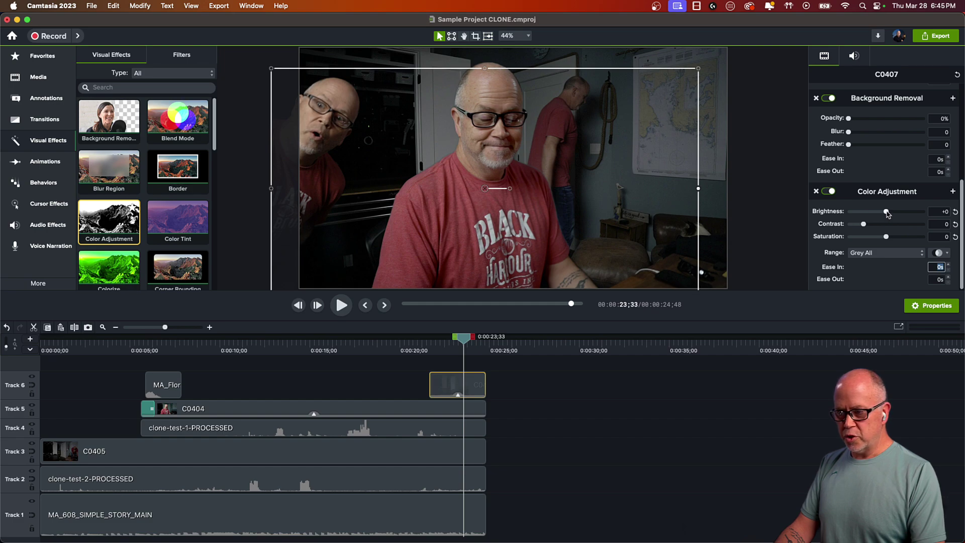
{"action": "left_click_drag", "start_coordinate": [887, 213], "coordinate": [887, 213]}
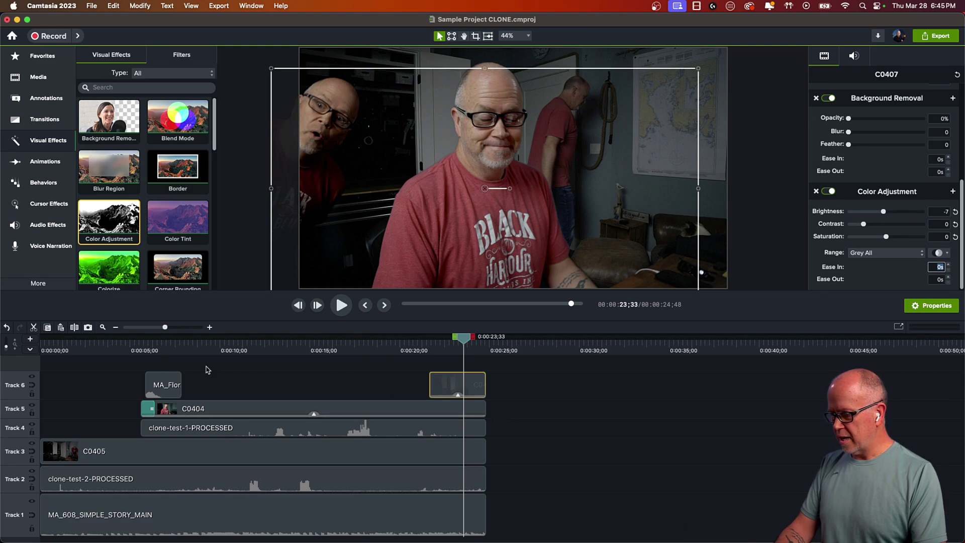
Play the ending from just before the C0407 clip to check how the third clone's color matches the scene.
{"action": "left_click", "coordinate": [411, 351]}
{"action": "key", "text": "space"}
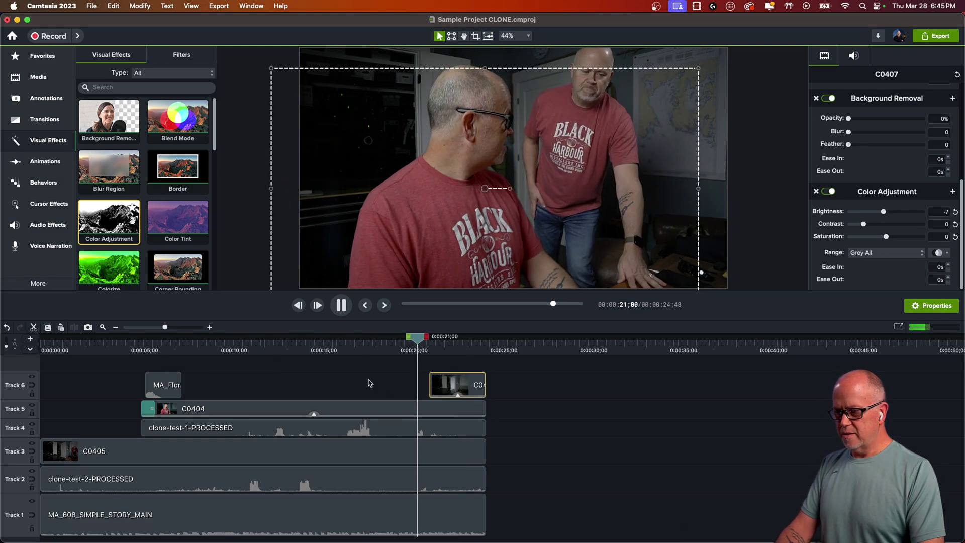
{"action": "left_click", "coordinate": [237, 217]}
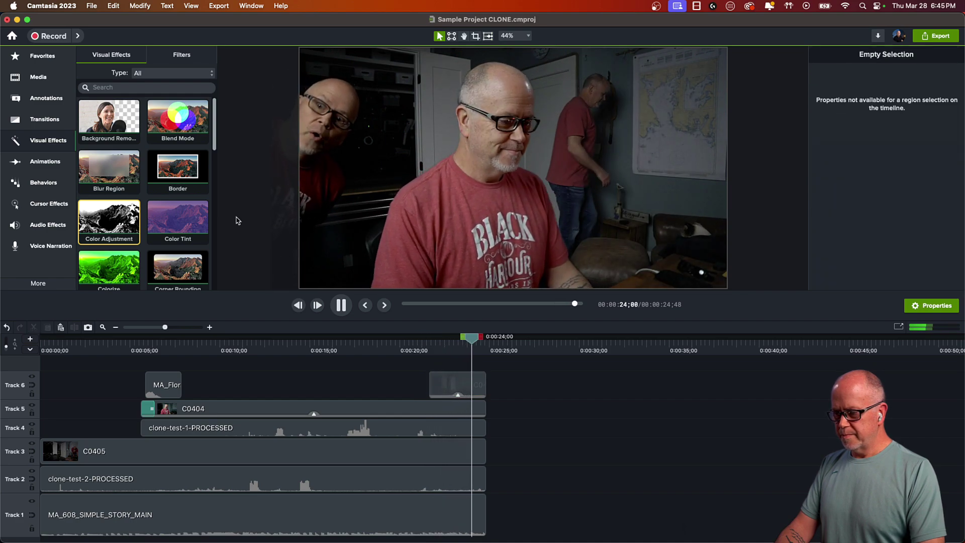
{"action": "key", "text": "space"}
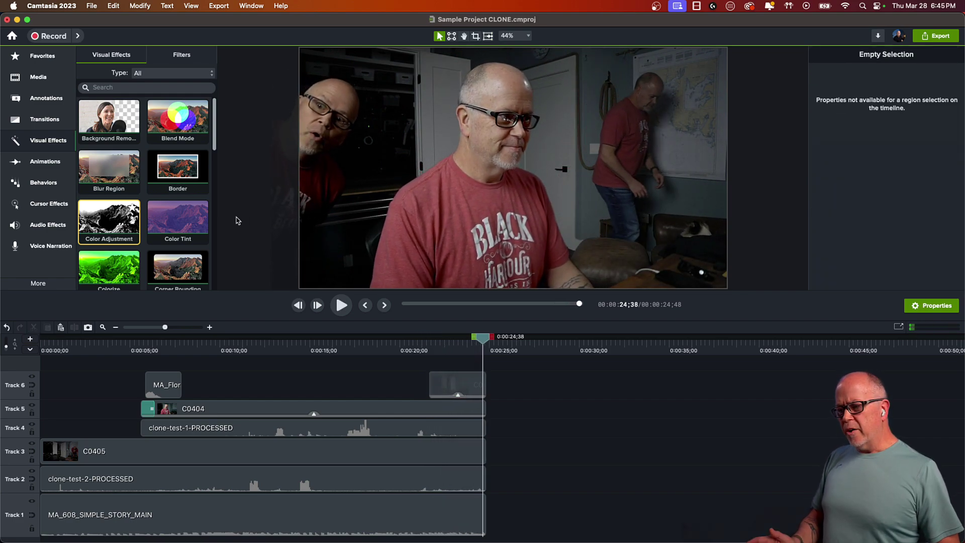